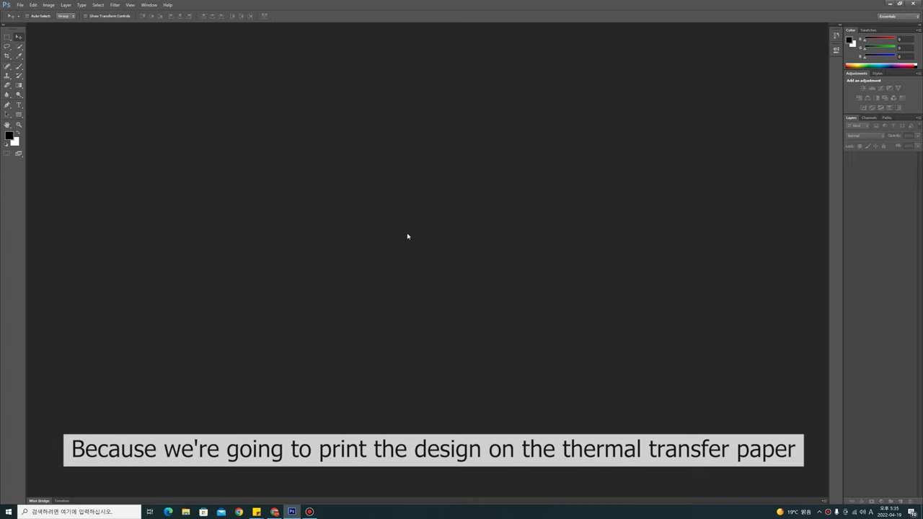
Create Tshirt_01 from the International Paper A4 preset in CMYK Color at 300 ppi
left_click(21, 5)
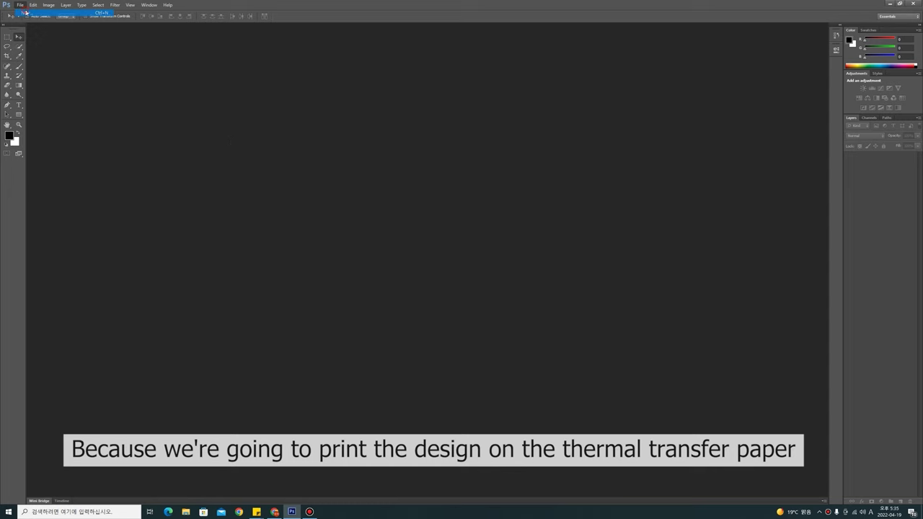
left_click(447, 151)
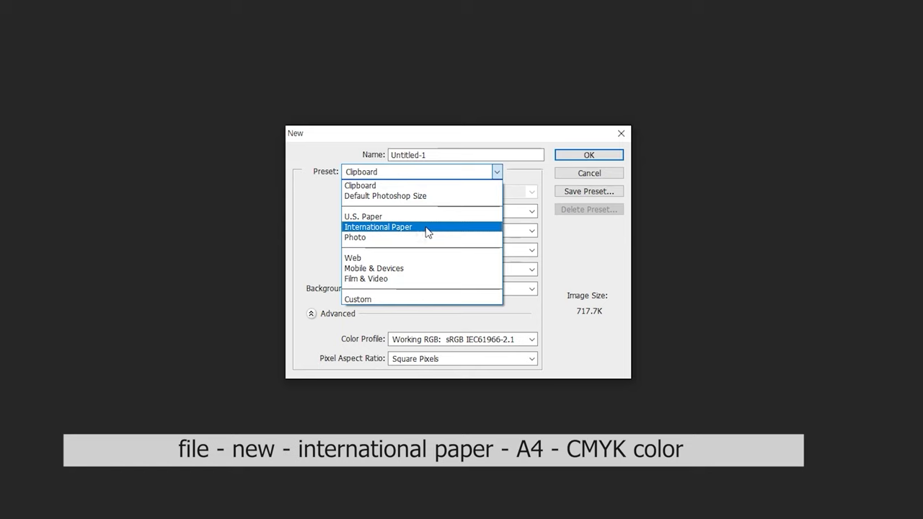
left_click(426, 230)
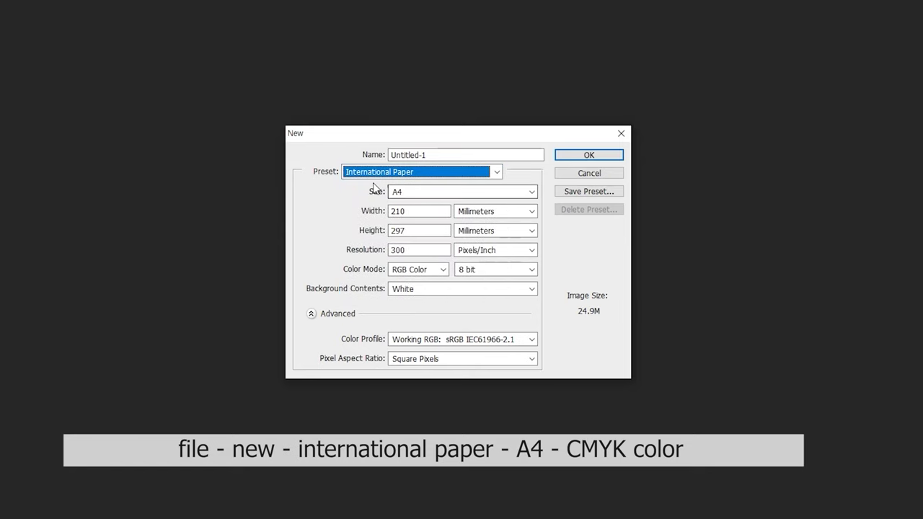
left_click(412, 269)
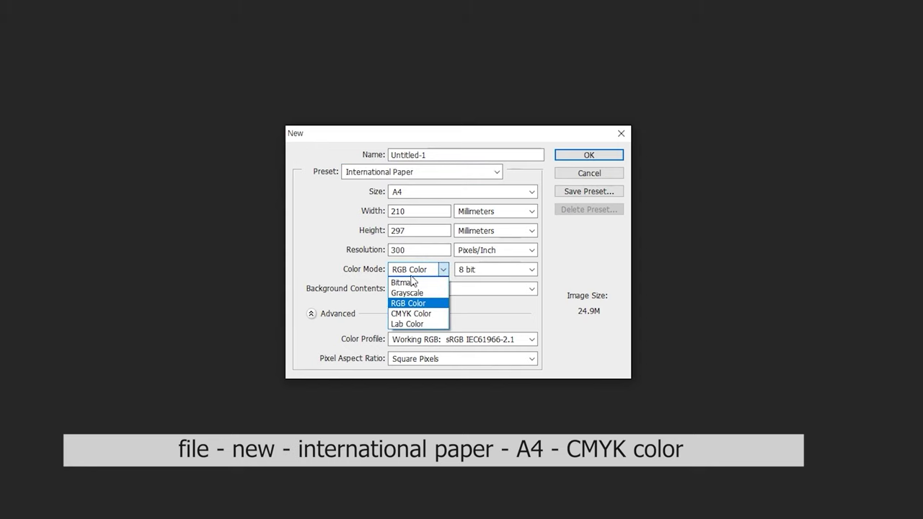
left_click(411, 314)
double_click(433, 156)
type("Tshi")
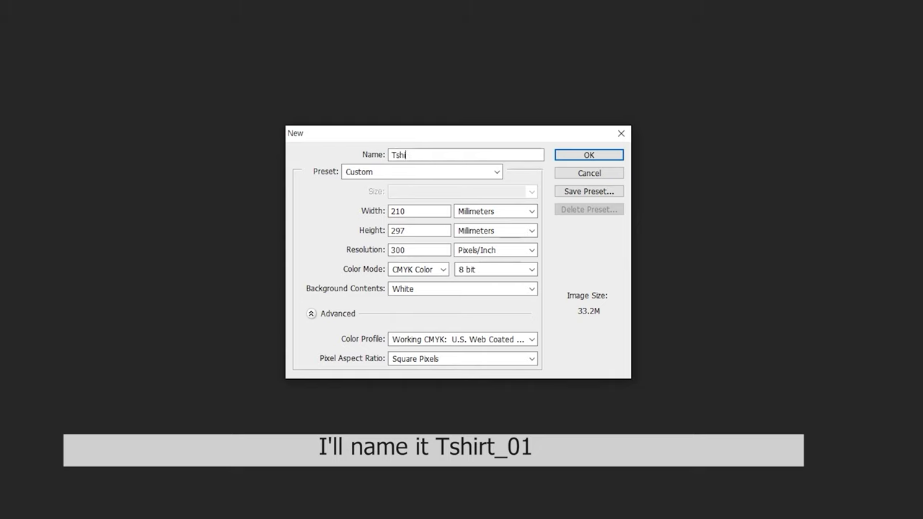
type("_01")
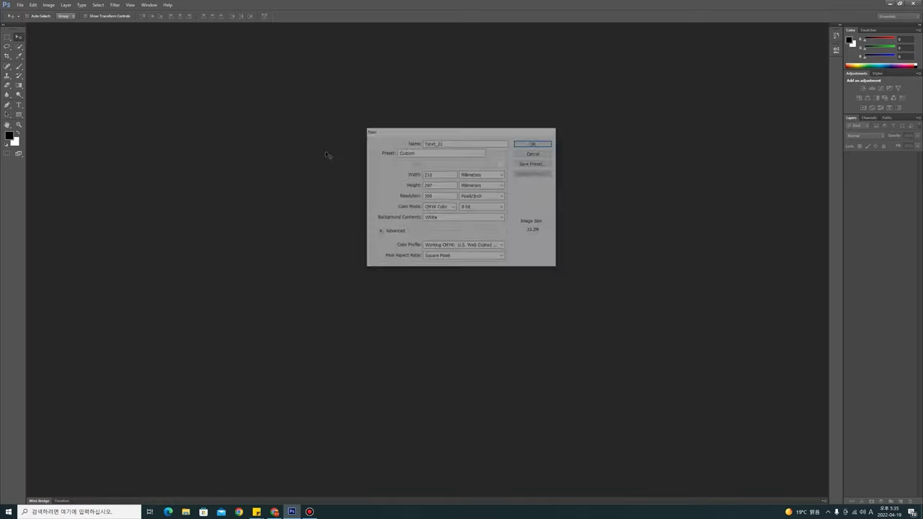
key("Return")
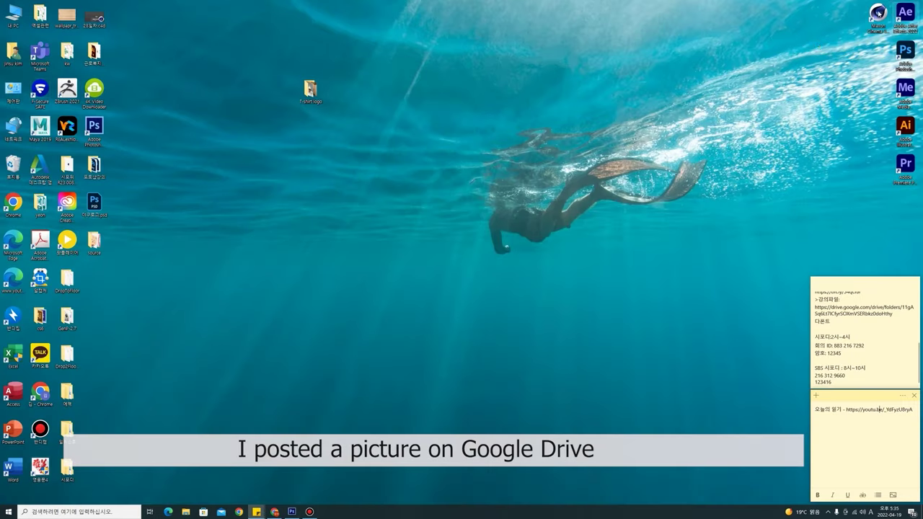
Open the T-shirt logo folder beside Photoshop and drag cat1.jpg onto the Tshirt_01 page
left_click(890, 4)
double_click(310, 89)
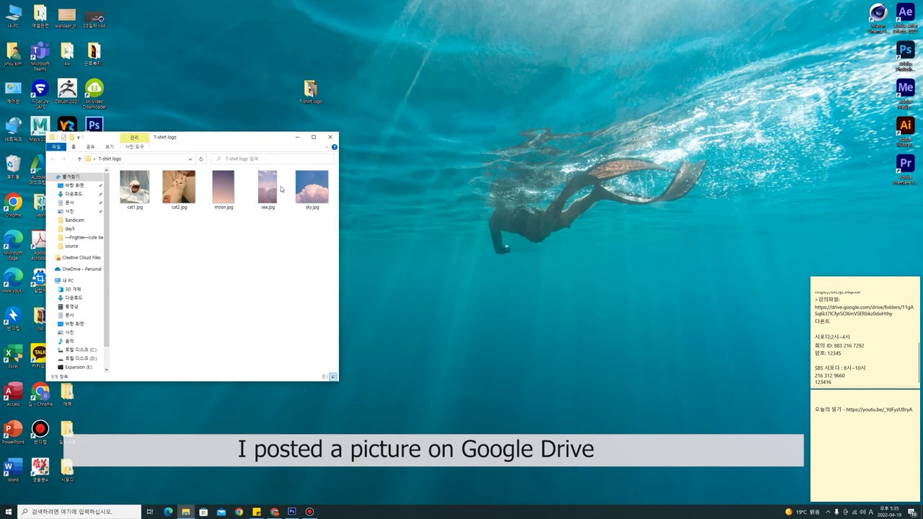
left_click(292, 512)
left_click_drag(553, 30, 697, 30)
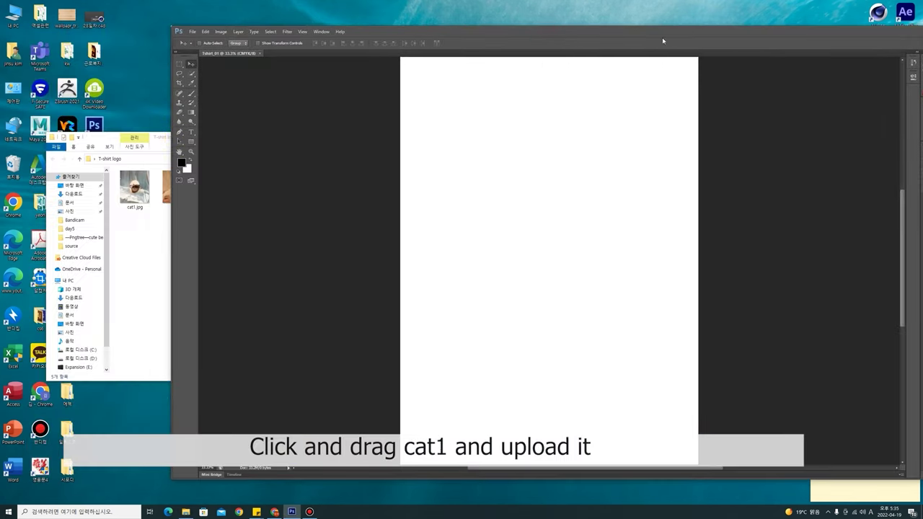
left_click(149, 241)
left_click_drag(178, 140, 148, 140)
left_click(103, 187)
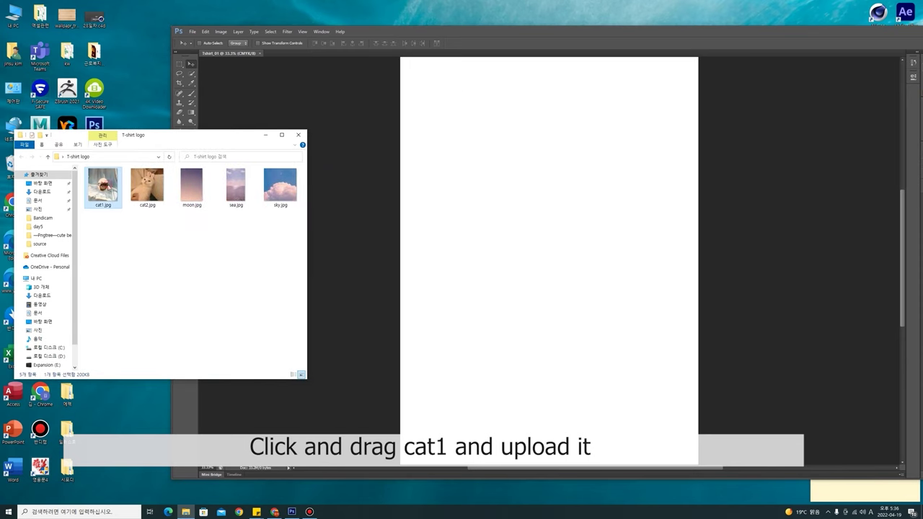
left_click_drag(103, 186, 536, 210)
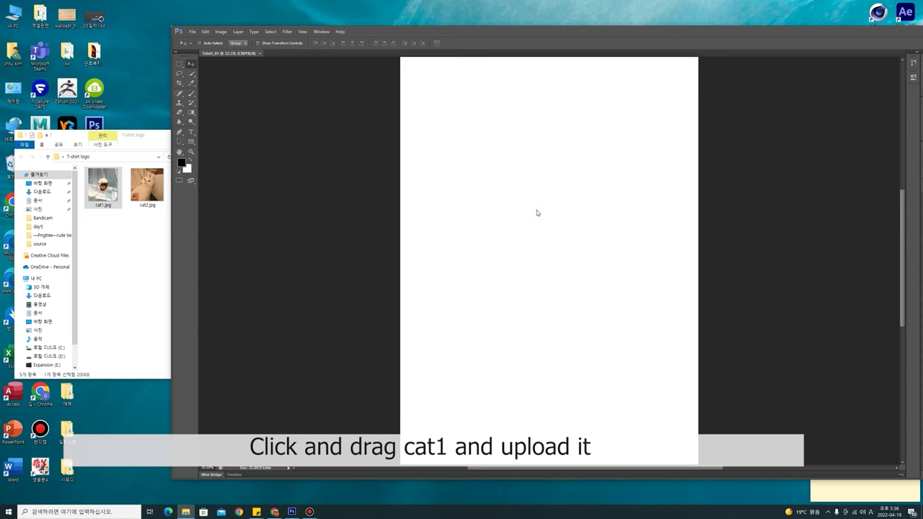
Maximize Photoshop and confirm placing the cat1 photo
left_click_drag(887, 36, 785, 31)
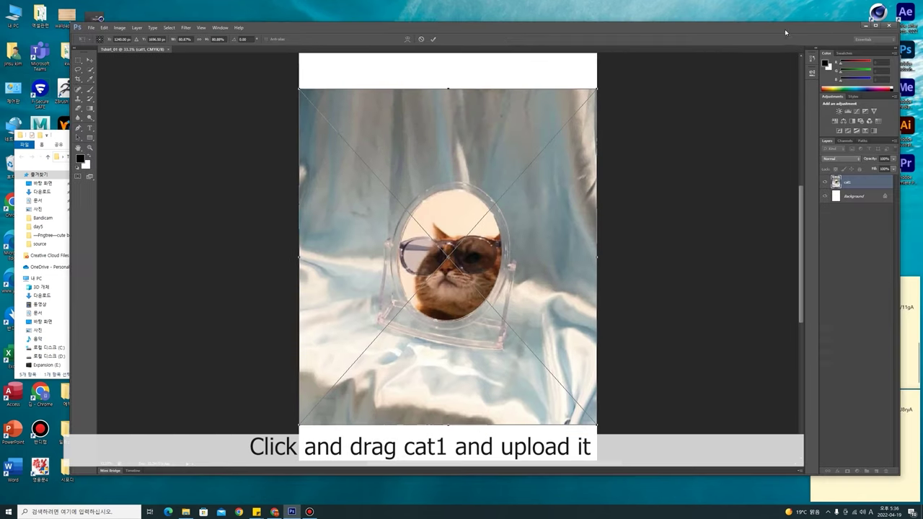
left_click(874, 25)
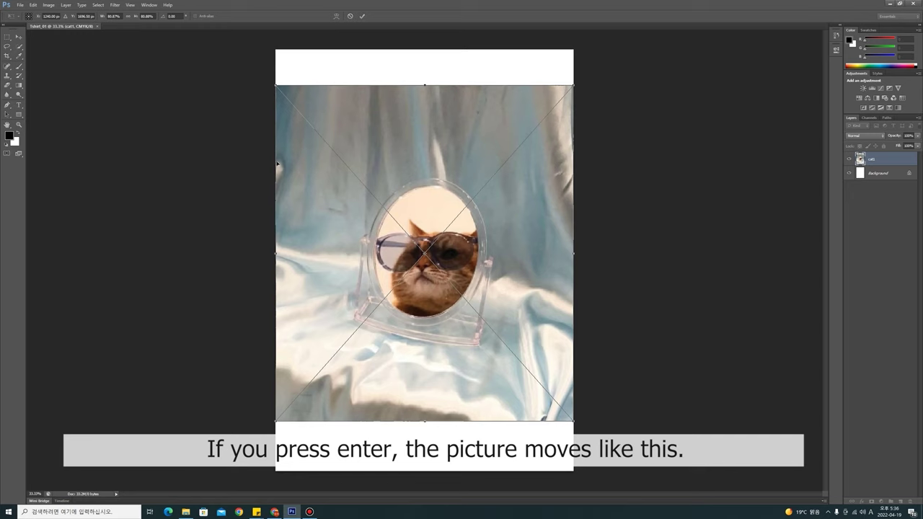
key("Return")
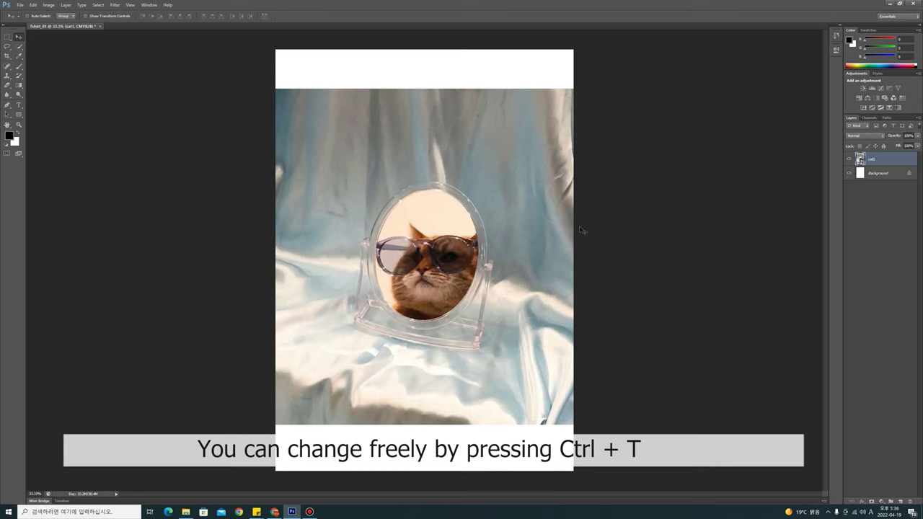
Use Free Transform to scale cat1 down proportionally about its centre, leaving a white margin
key("ctrl+t")
key("ctrl+t")
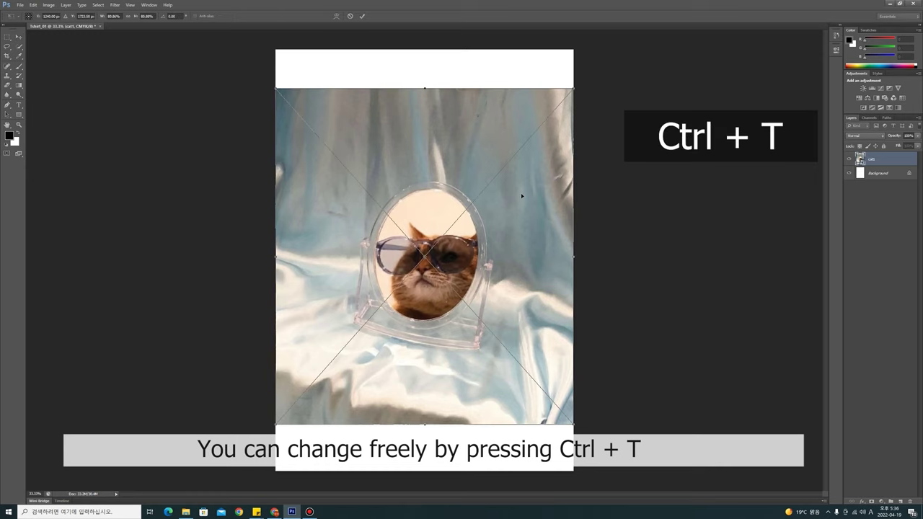
left_click_drag(573, 88, 450, 293)
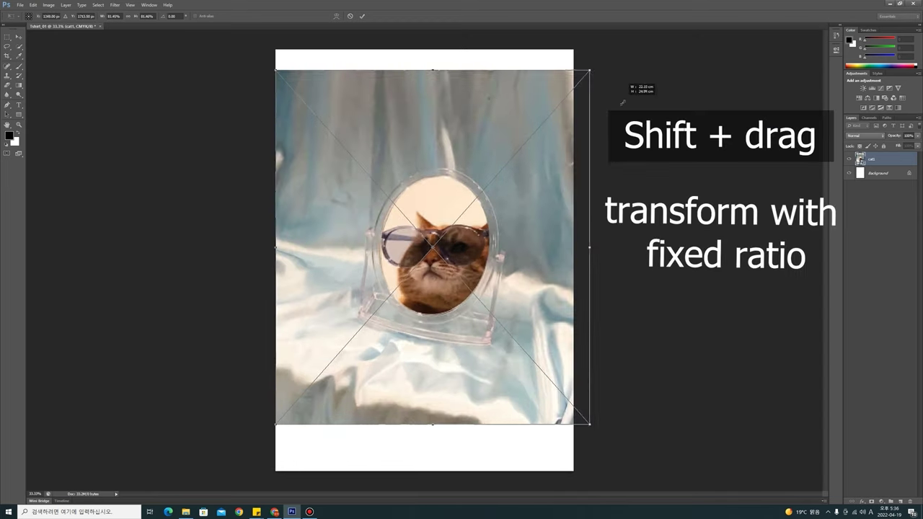
mouse_move(450, 293)
left_mouse_down()
mouse_move(452, 276)
mouse_move(665, 176)
left_mouse_up()
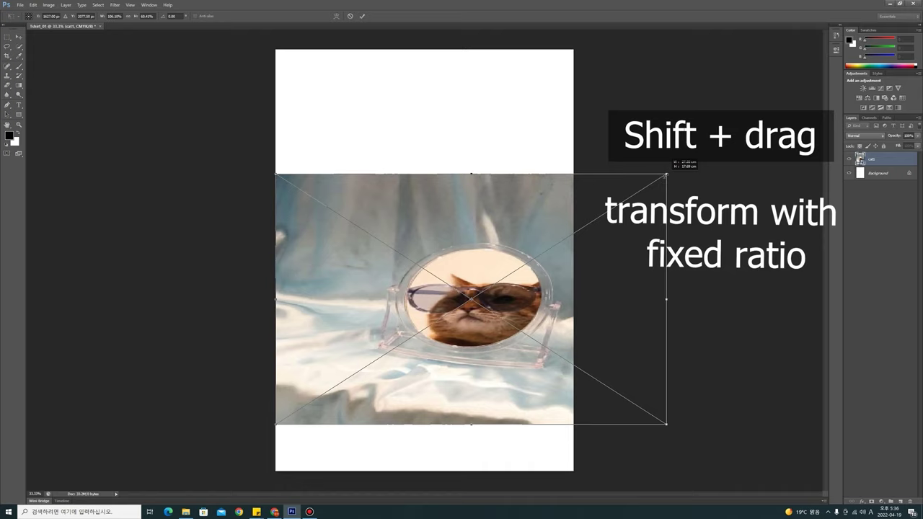
mouse_move(665, 175)
left_mouse_down()
mouse_move(599, 190)
mouse_move(550, 157)
mouse_move(592, 202)
mouse_move(600, 118)
mouse_move(586, 112)
mouse_move(575, 205)
mouse_move(595, 90)
mouse_move(597, 103)
mouse_move(577, 192)
mouse_move(594, 116)
mouse_move(588, 149)
mouse_move(592, 104)
mouse_move(581, 111)
mouse_move(574, 95)
mouse_move(537, 207)
mouse_move(622, 101)
mouse_move(575, 176)
mouse_move(551, 195)
mouse_move(629, 130)
mouse_move(547, 189)
mouse_move(559, 172)
mouse_move(537, 199)
mouse_move(574, 109)
mouse_move(537, 185)
mouse_move(570, 115)
mouse_move(540, 184)
mouse_move(645, 118)
mouse_move(548, 180)
mouse_move(606, 181)
left_mouse_up()
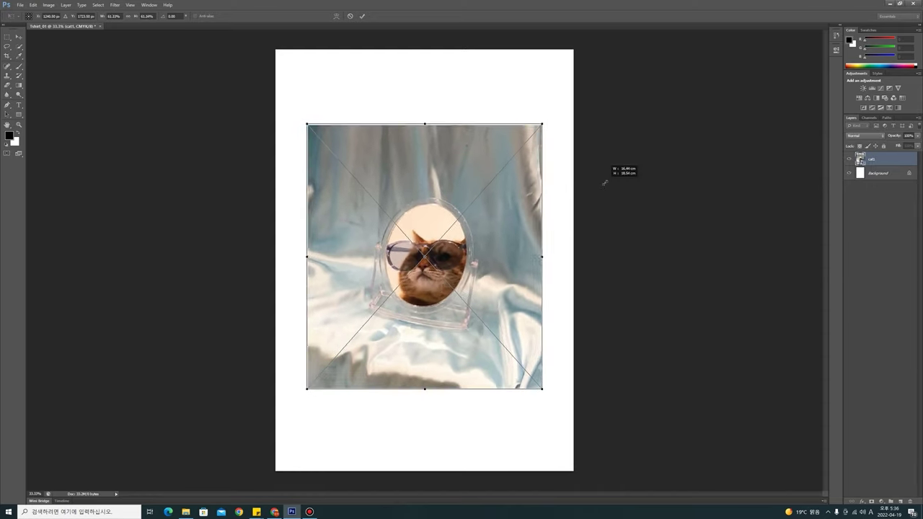
key("Return")
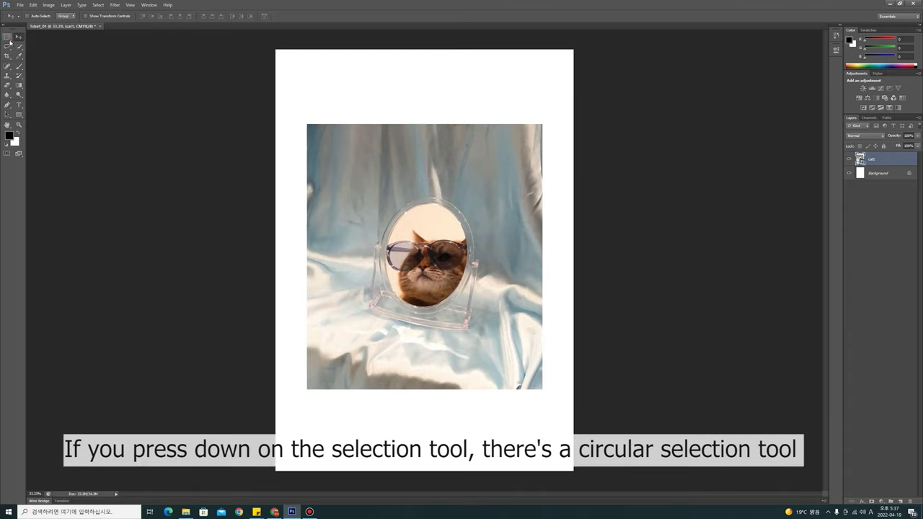
Draw an Elliptical Marquee circle centred on the mirror and the cat's face
left_click(8, 37)
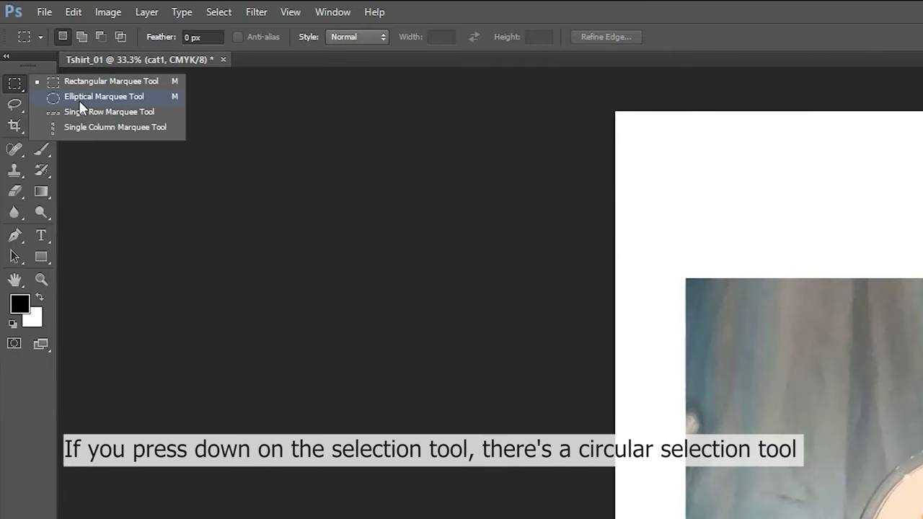
left_click(80, 101)
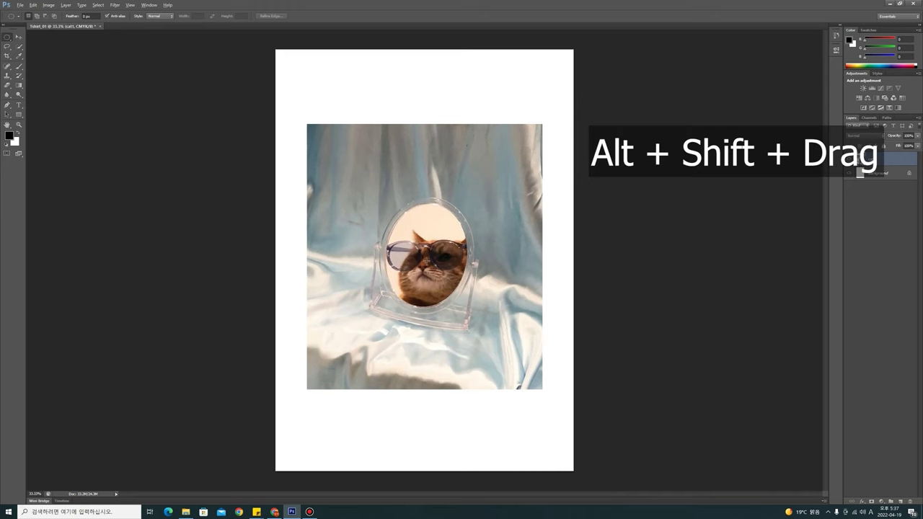
left_click_drag(430, 255, 532, 355)
mouse_move(425, 253)
left_mouse_down()
mouse_move(432, 238)
mouse_move(462, 253)
mouse_move(430, 261)
mouse_move(427, 250)
left_mouse_up()
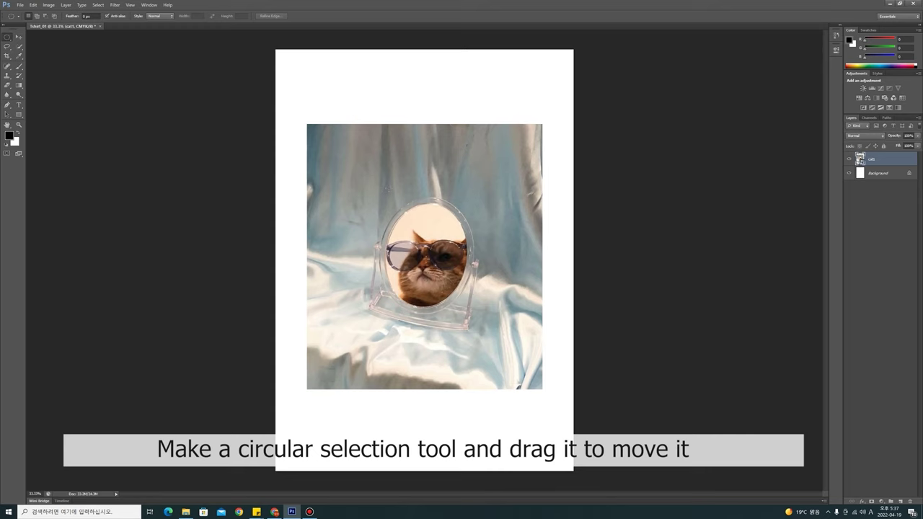
left_click_drag(427, 253, 516, 348)
mouse_move(451, 271)
left_mouse_down()
mouse_move(447, 243)
mouse_move(456, 233)
mouse_move(447, 269)
mouse_move(439, 253)
left_mouse_up()
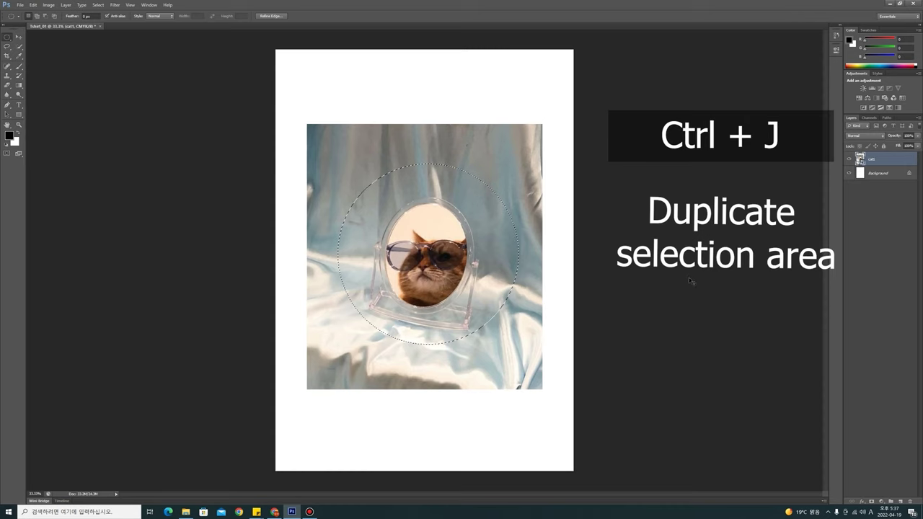
Copy the circled area to Layer 1 and delete the original cat1 layer
key("ctrl+j")
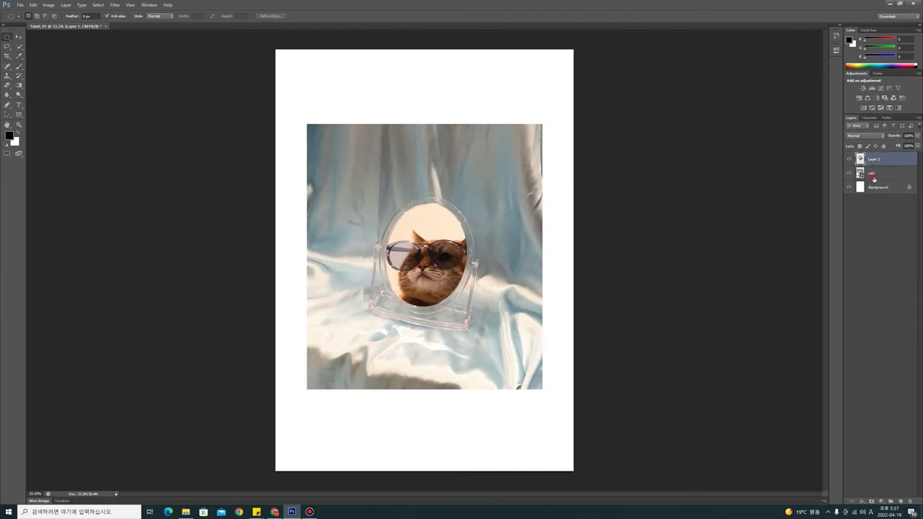
left_click(861, 176)
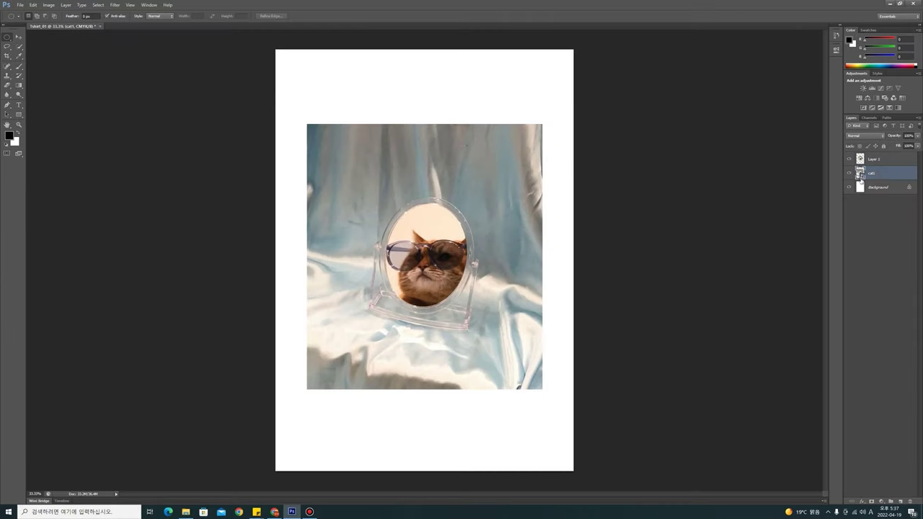
left_click(850, 174)
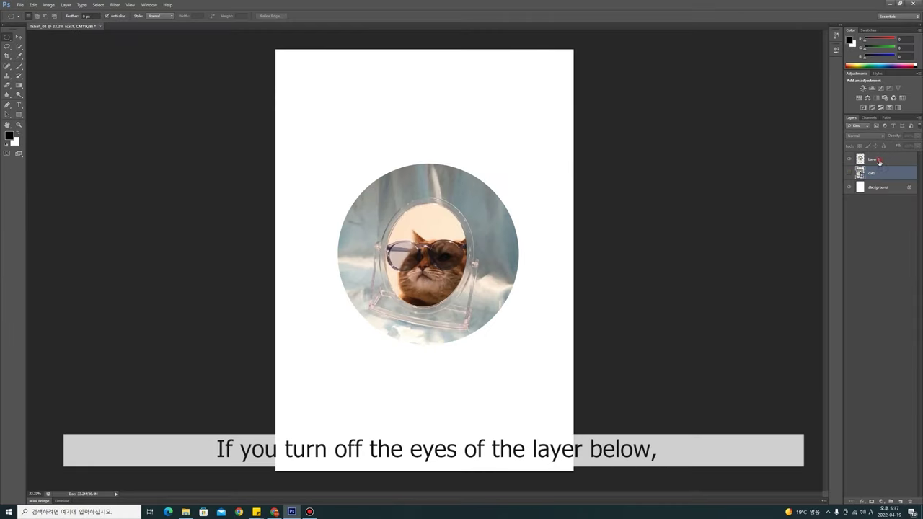
left_click(879, 161)
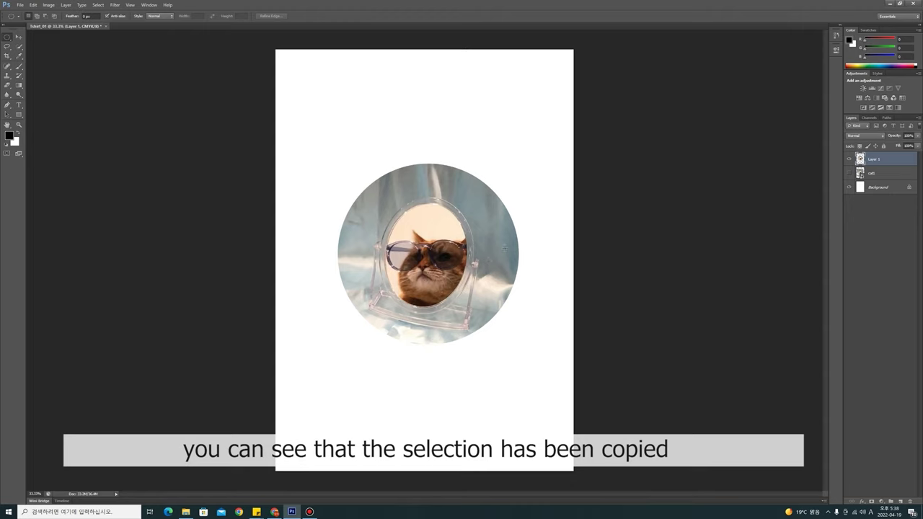
left_click(850, 173)
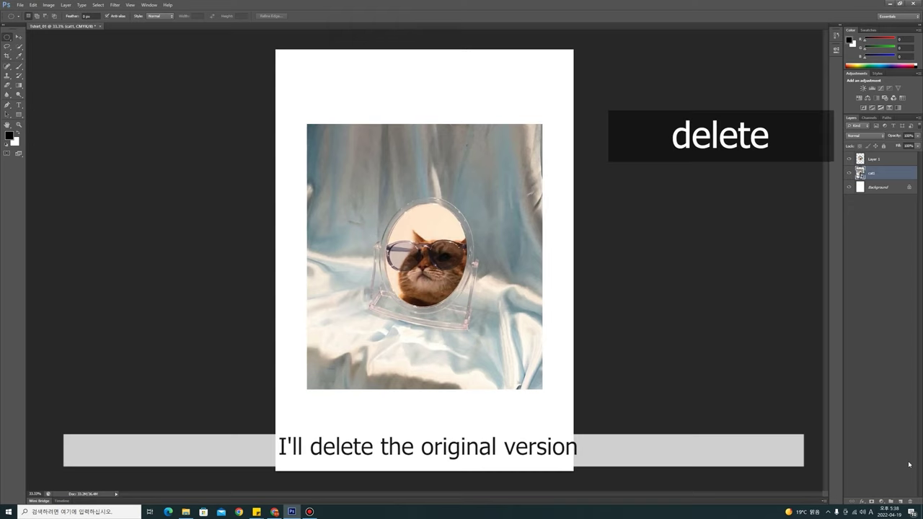
key("Delete")
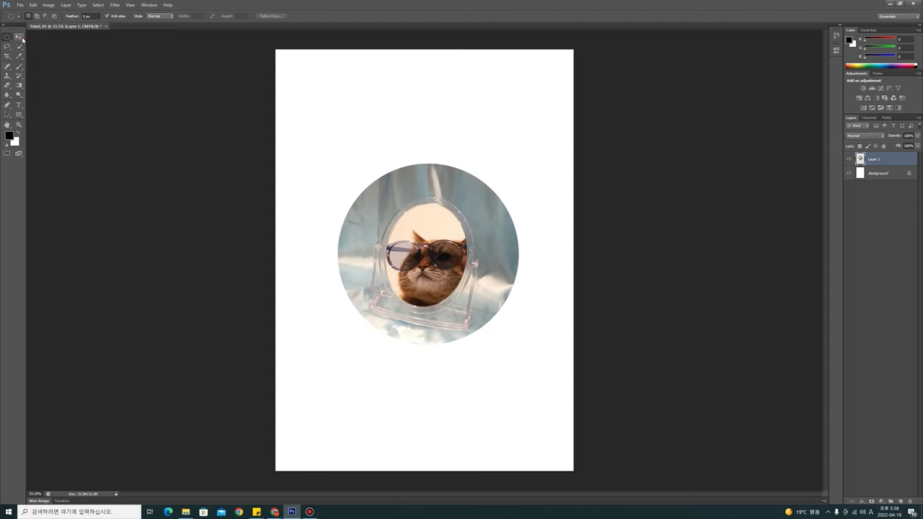
Move the circular portrait higher on the page
left_click(21, 38)
left_click_drag(441, 256, 439, 230)
left_click_drag(439, 224, 440, 223)
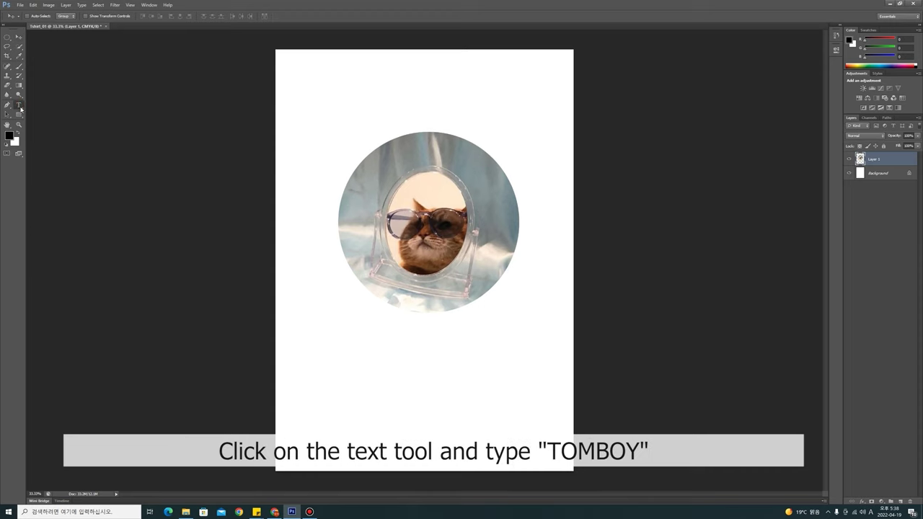
Type TOMBOY below the portrait, nudge it up, and select all its text
key("t")
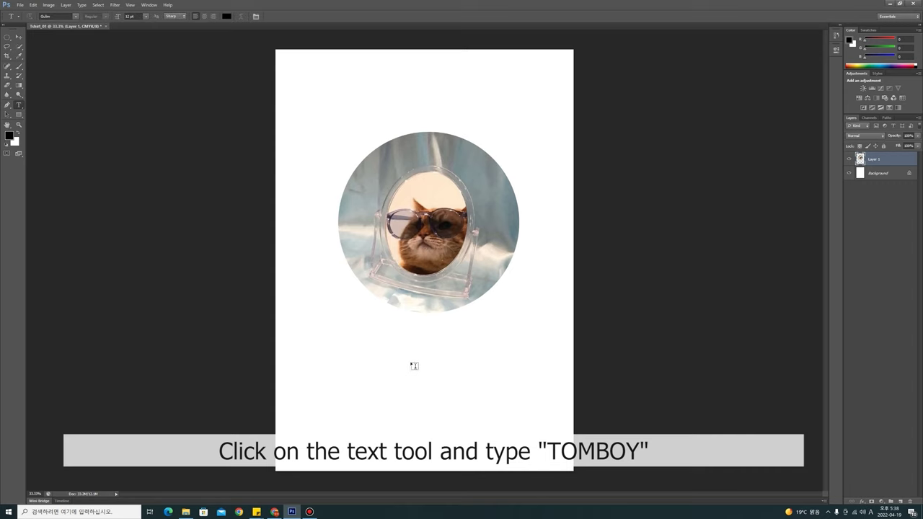
left_click(409, 357)
type("TOMBOY")
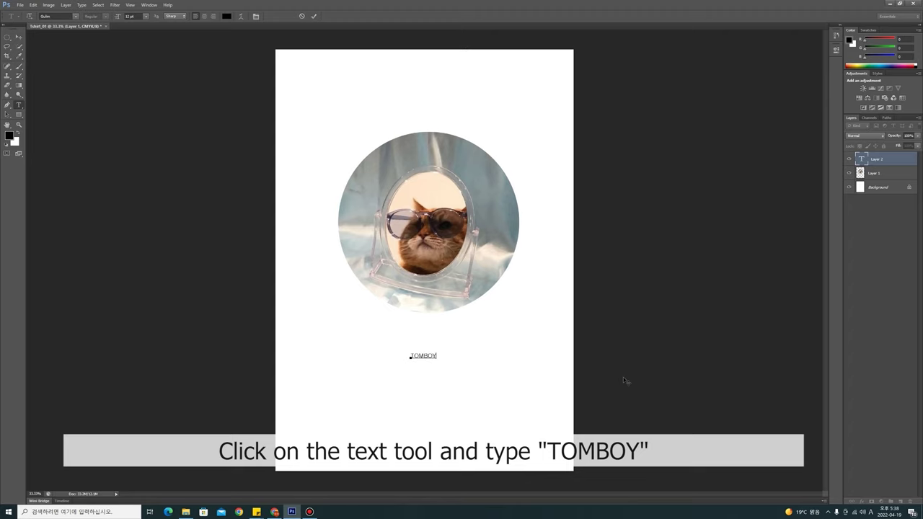
mouse_move(485, 371)
left_mouse_down()
mouse_move(497, 344)
mouse_move(446, 346)
left_mouse_up()
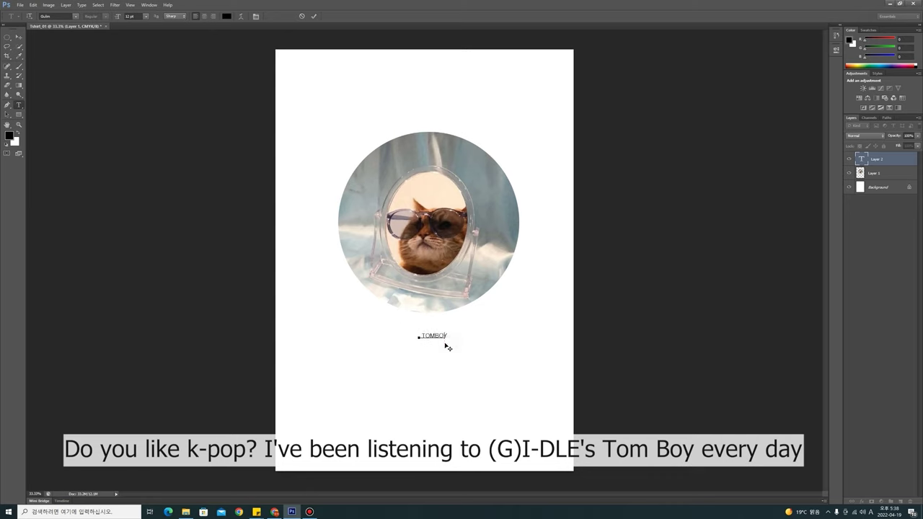
double_click(436, 337)
left_click(446, 336)
key("ctrl+a")
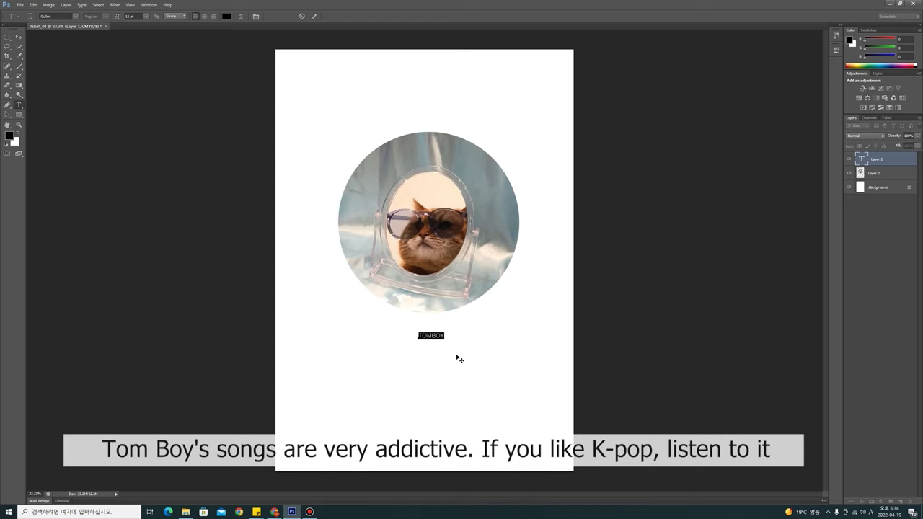
left_click(75, 16)
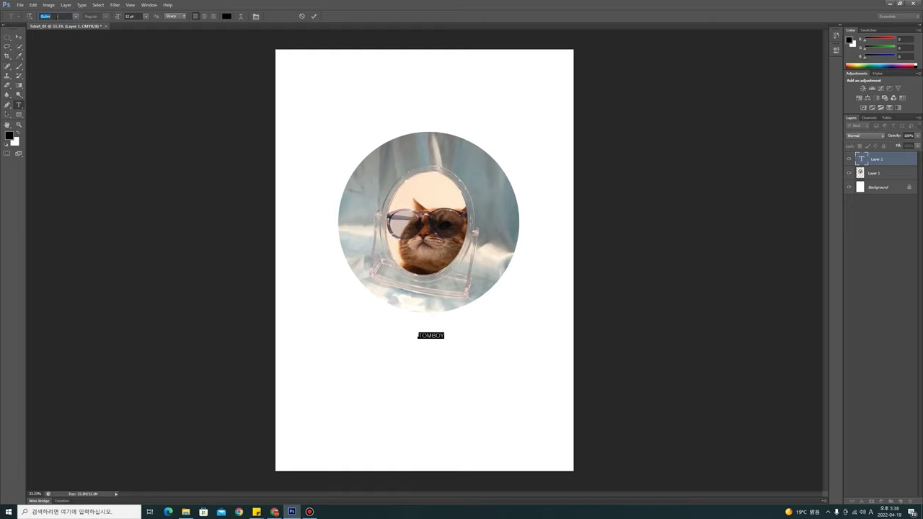
Set TOMBOY to 100 pt Cooper Black and commit the text
type("coper black")
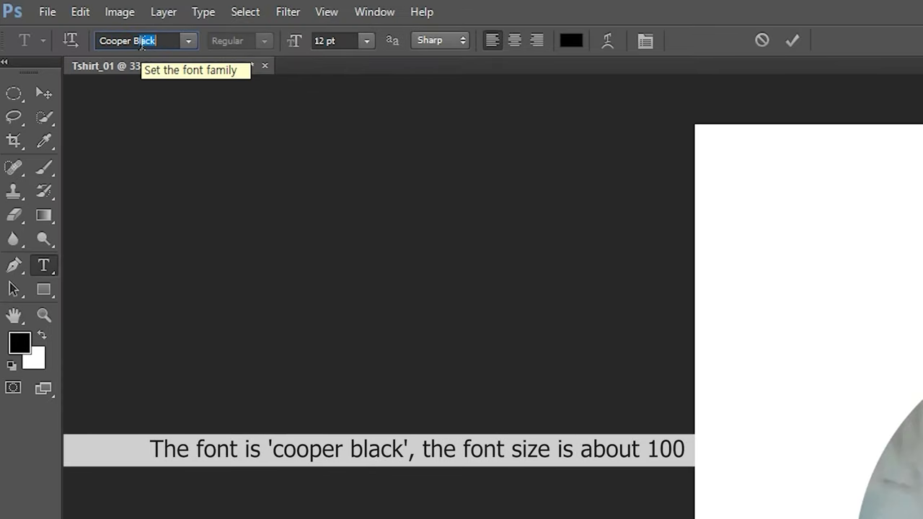
left_click(188, 41)
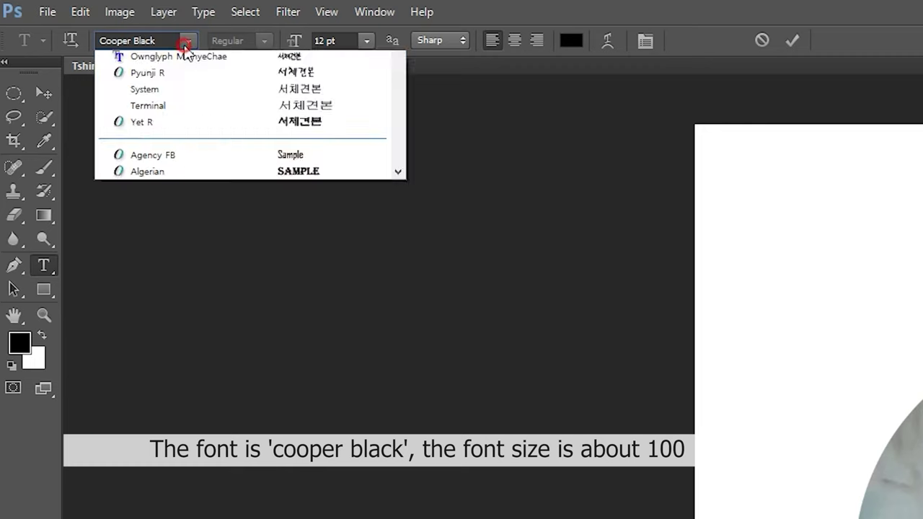
left_click(168, 57)
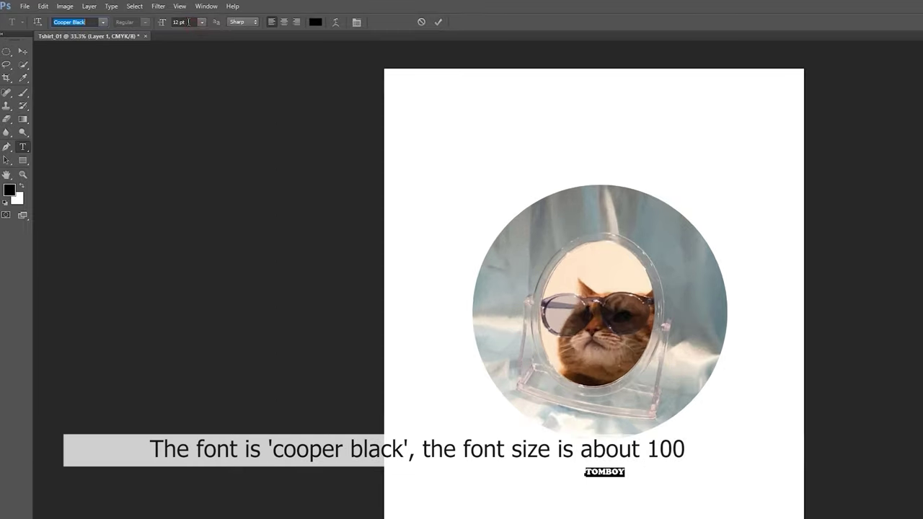
left_click(129, 16)
type("100")
key("Return")
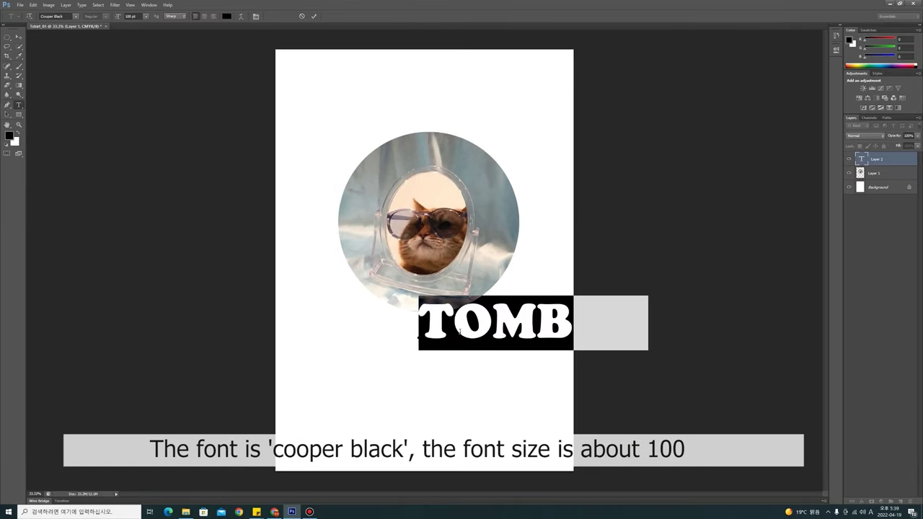
left_click(497, 318)
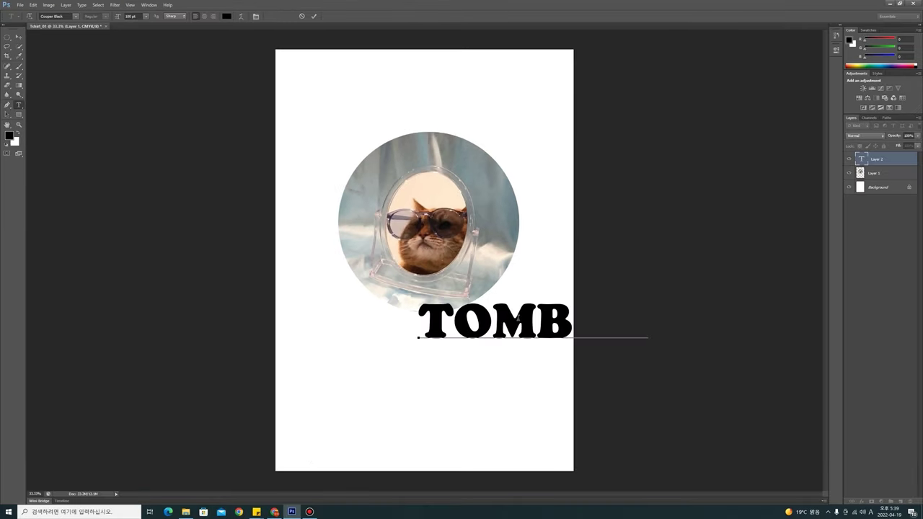
key("ctrl+Return")
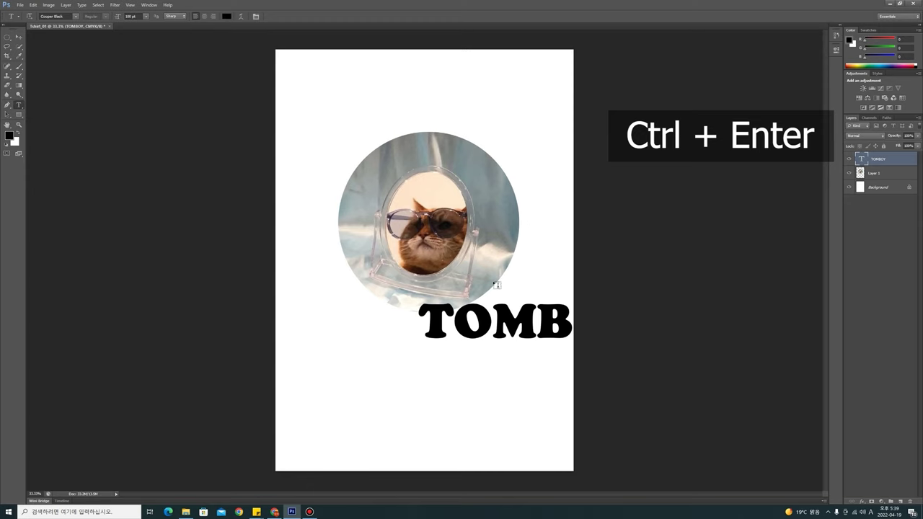
Centre TOMBOY beneath the portrait and put it back into text editing
left_click(19, 38)
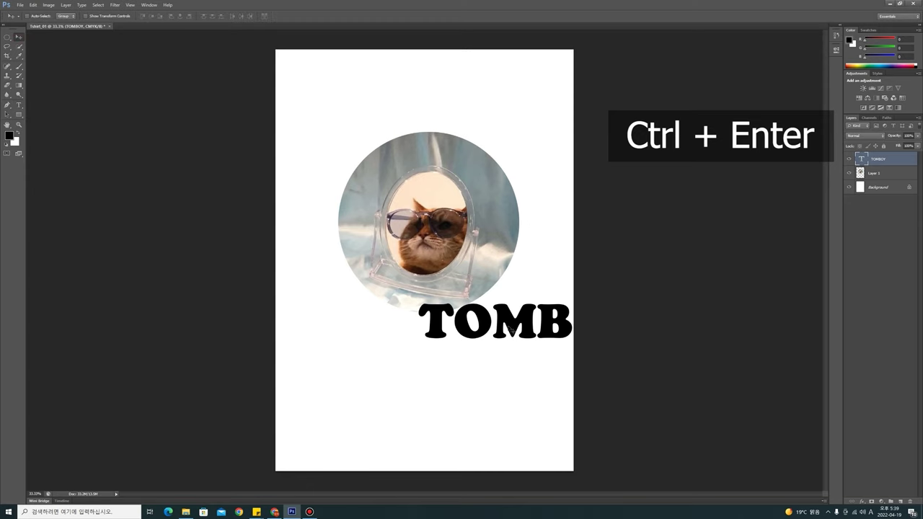
mouse_move(509, 322)
left_mouse_down()
mouse_move(416, 320)
mouse_move(417, 331)
left_mouse_up()
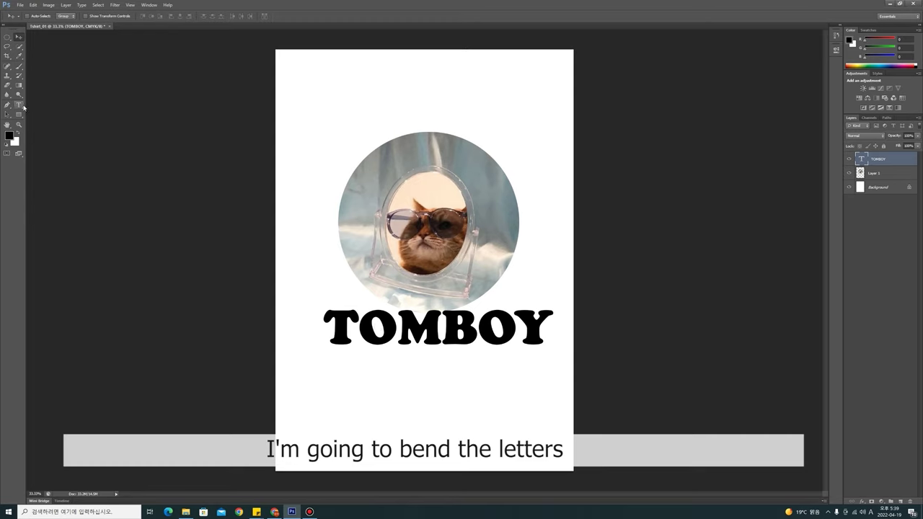
left_click(20, 106)
left_click(440, 333)
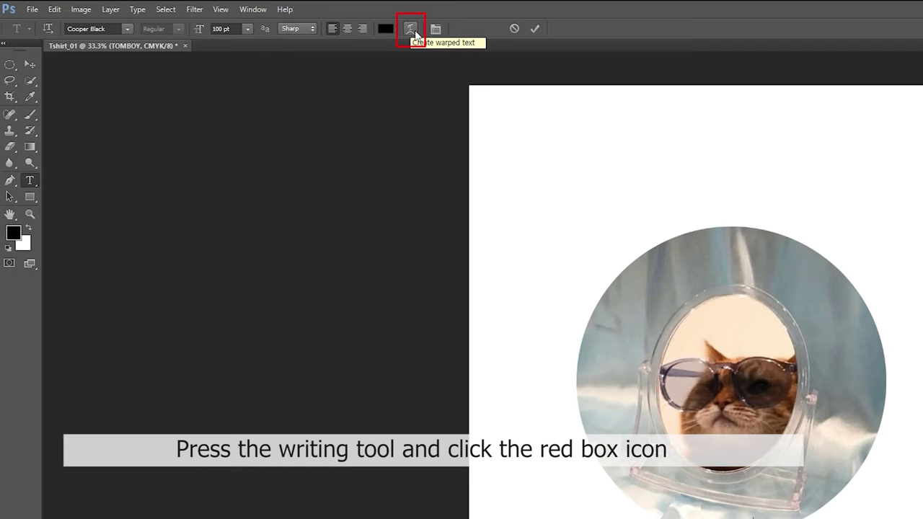
Apply the Arc warp to TOMBOY, keeping it horizontal and adjusting the bend
left_click(410, 29)
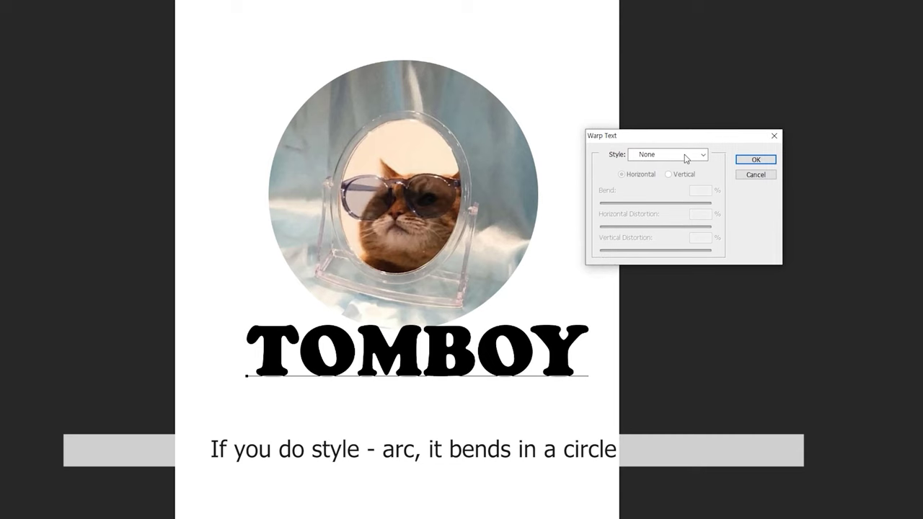
left_click(671, 155)
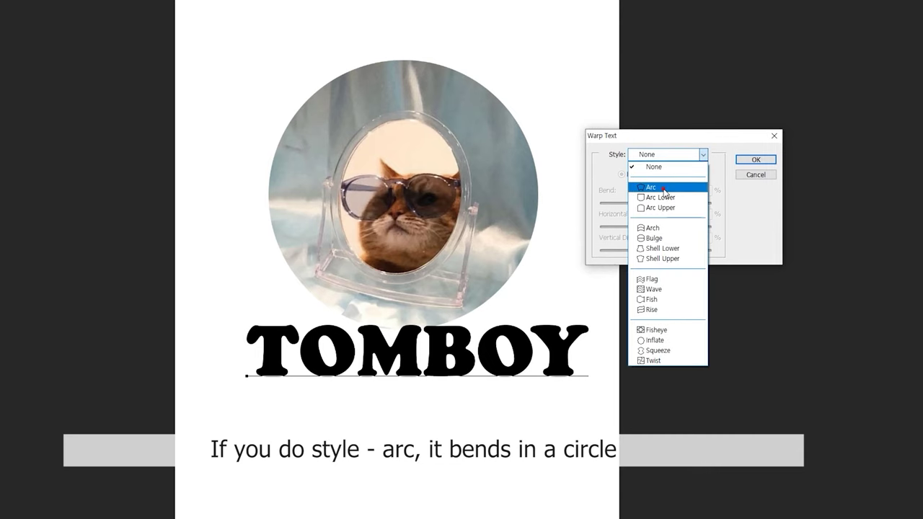
left_click(665, 190)
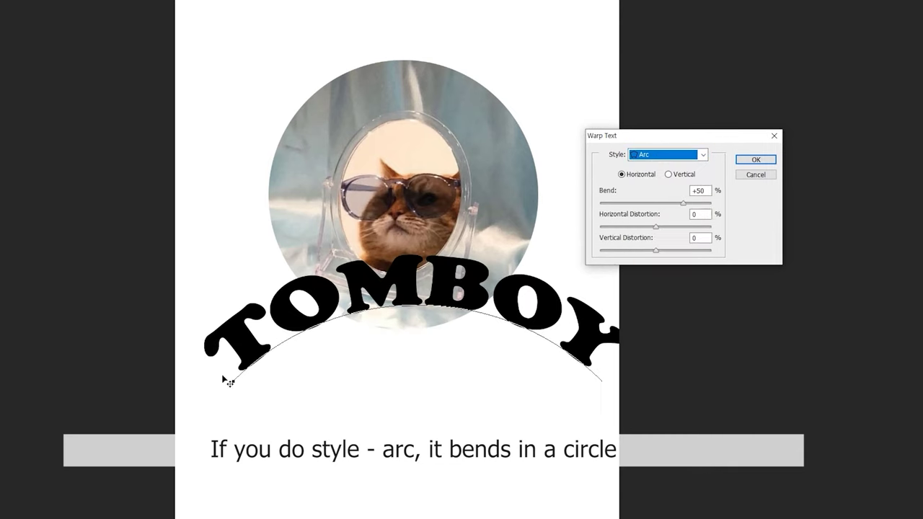
left_click(688, 174)
left_click(639, 176)
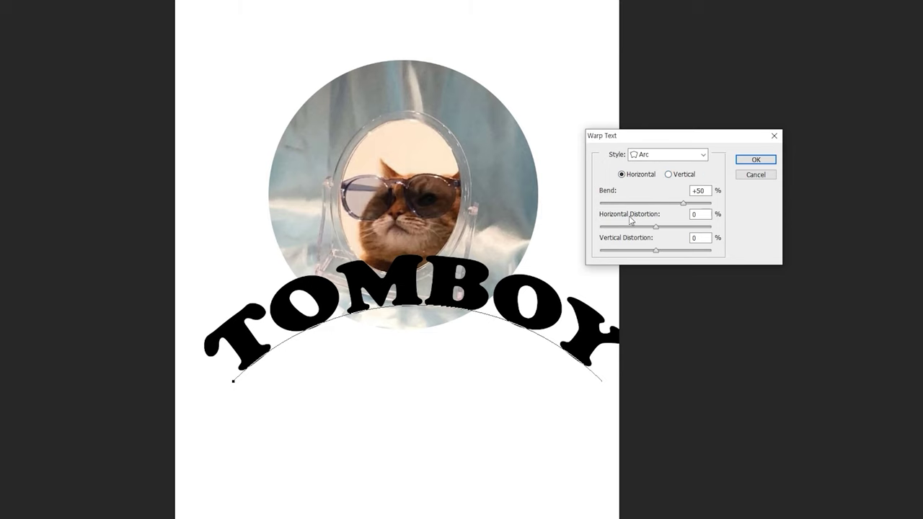
mouse_move(676, 203)
left_mouse_down()
mouse_move(638, 205)
mouse_move(682, 207)
left_mouse_up()
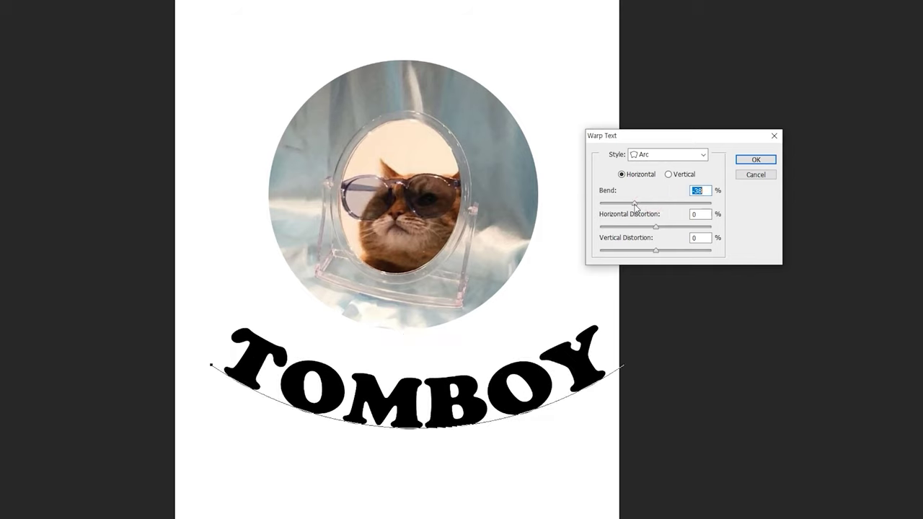
Try Arc Lower at +71 bend, then Arc Upper with a strong upward bend
left_click(678, 153)
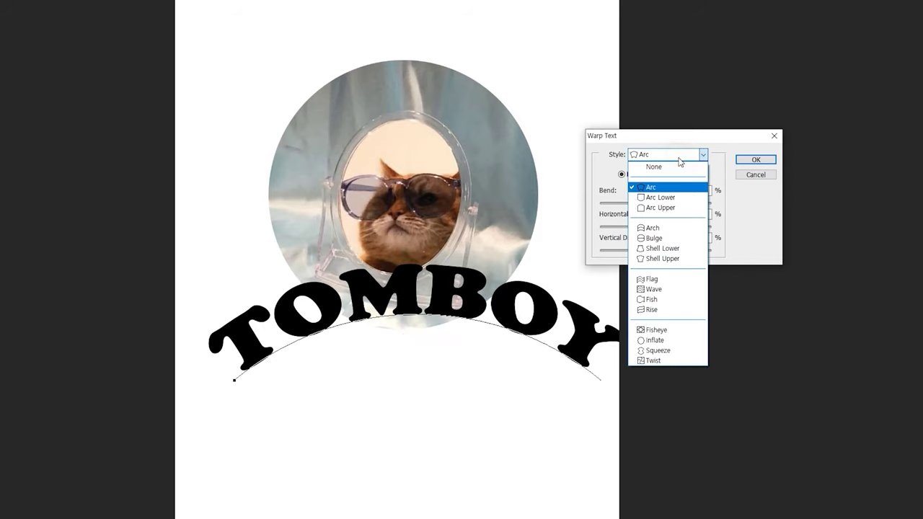
left_click(663, 199)
left_click_drag(682, 204, 695, 204)
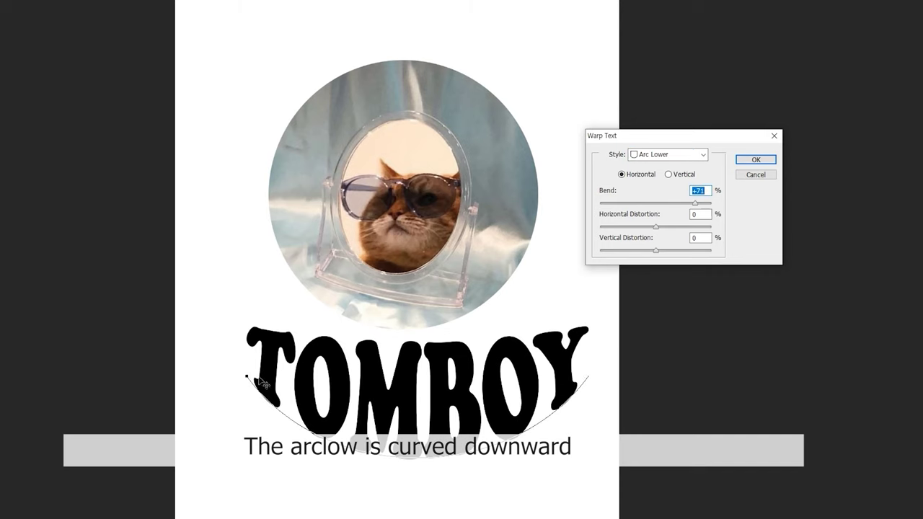
left_click(680, 155)
left_click(662, 209)
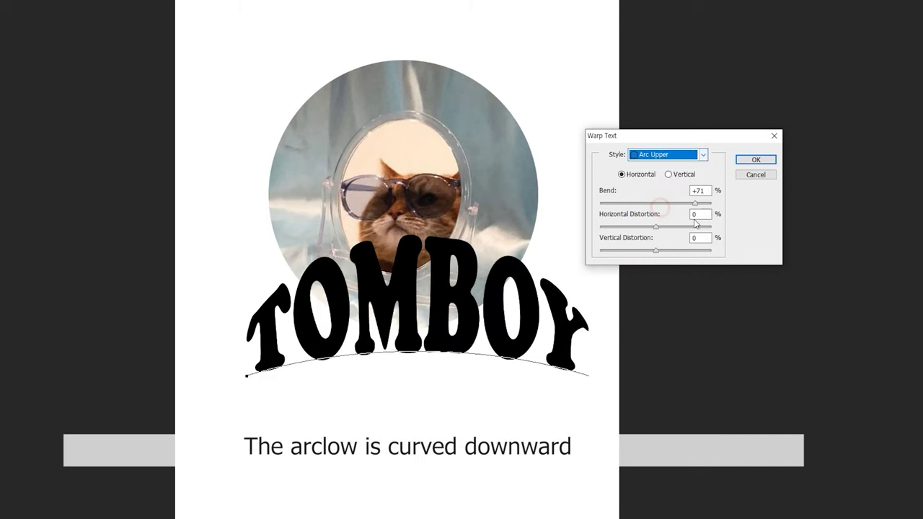
left_click_drag(695, 203, 660, 209)
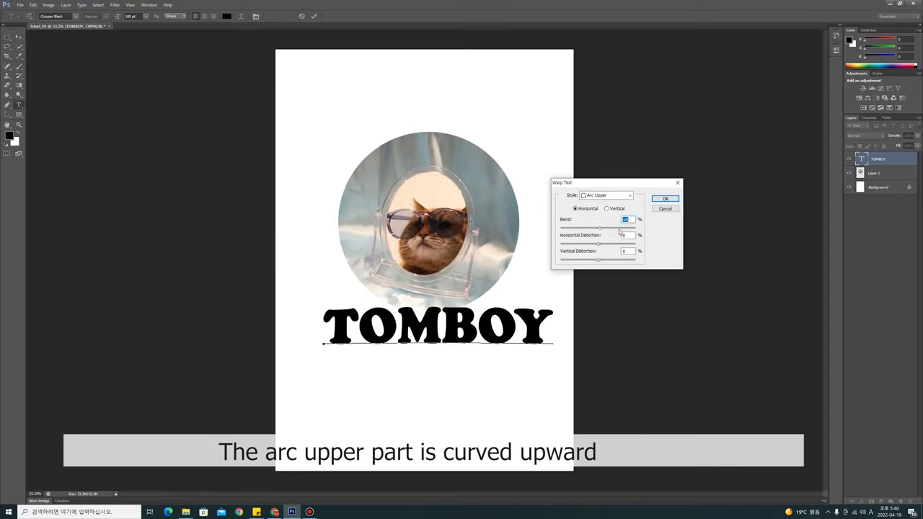
left_click_drag(600, 229, 625, 228)
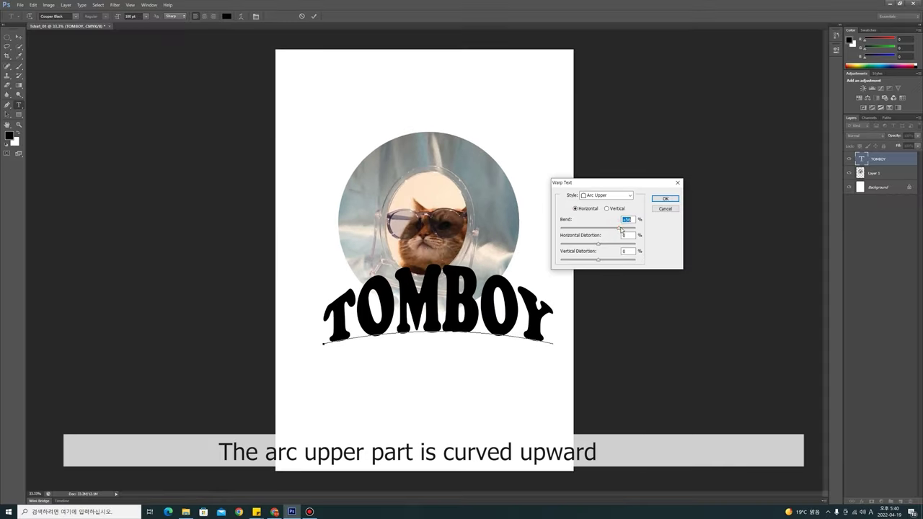
Try the Arch warp with a flatter bend, then a slightly deeper Bulge
left_click(619, 196)
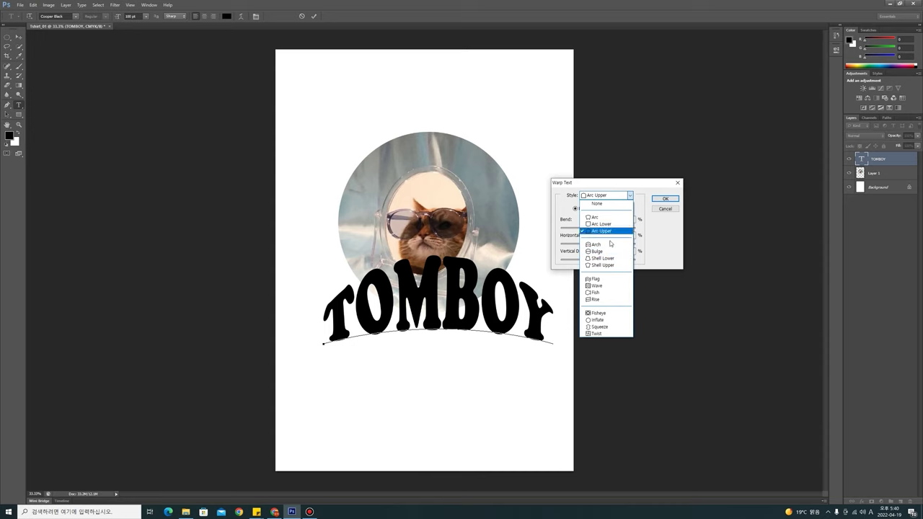
left_click(598, 245)
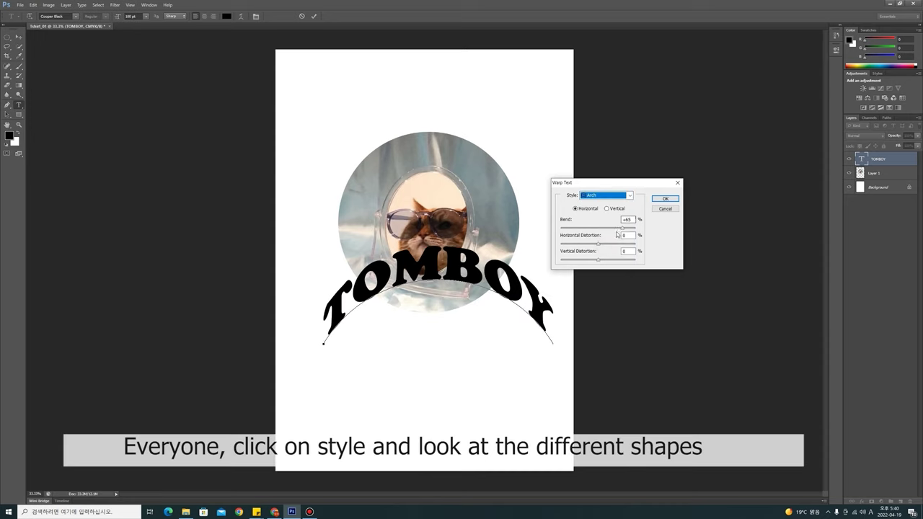
left_click_drag(628, 230, 606, 229)
left_click(629, 196)
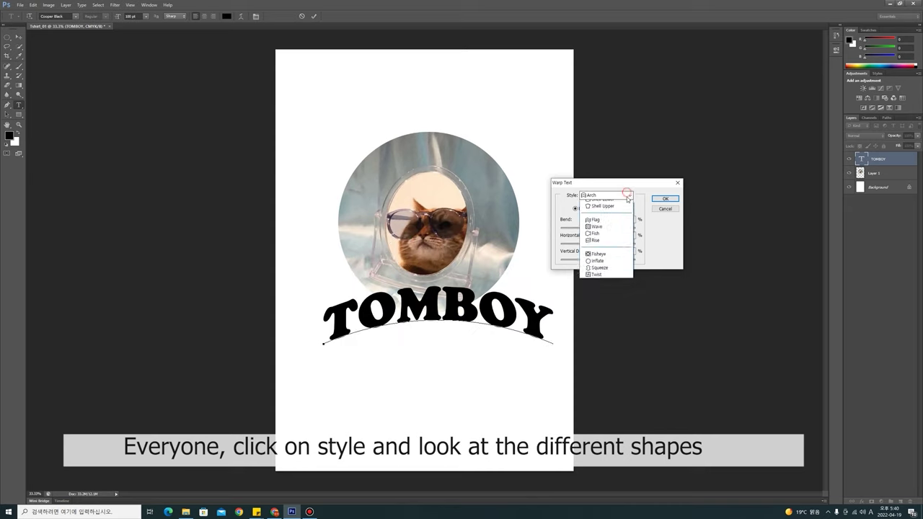
left_click(614, 251)
left_click_drag(607, 234, 612, 236)
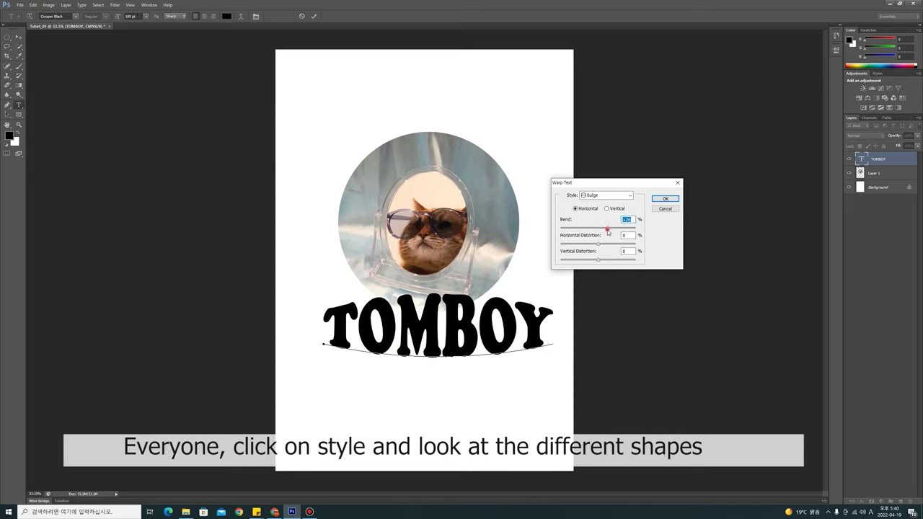
left_click(612, 236)
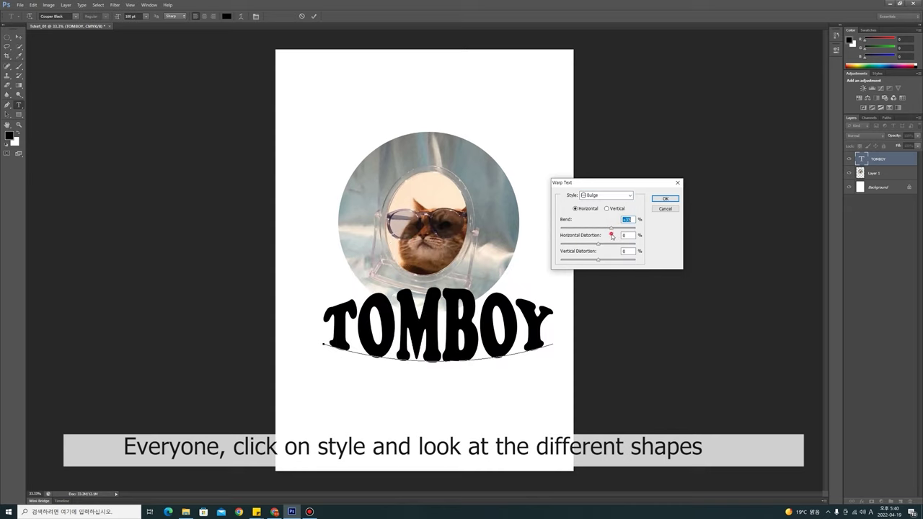
left_click_drag(612, 229, 614, 229)
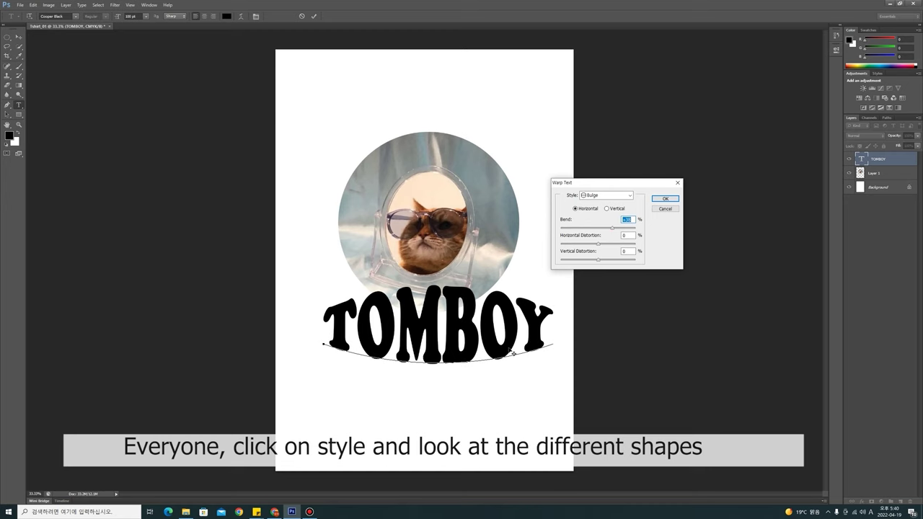
Apply Shell Lower at +57 bend, then switch to Shell Upper
left_click(608, 195)
left_click(603, 260)
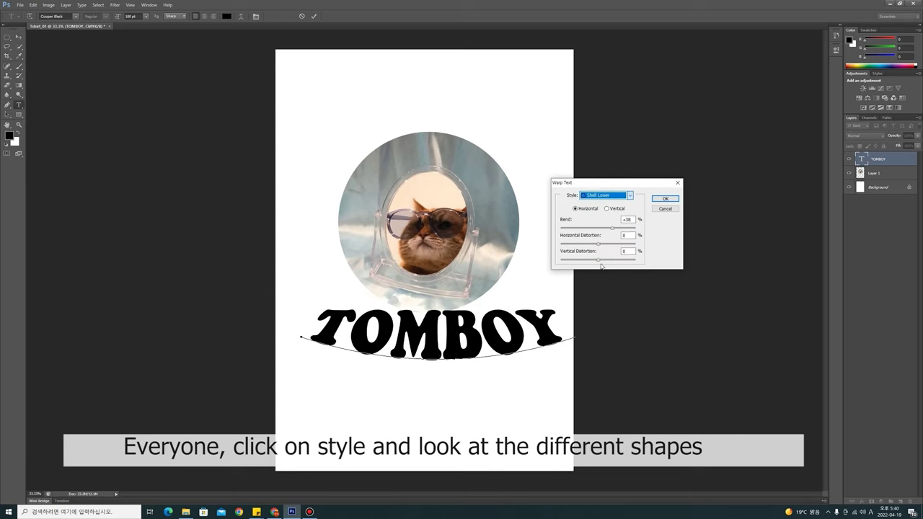
left_click_drag(615, 229, 620, 228)
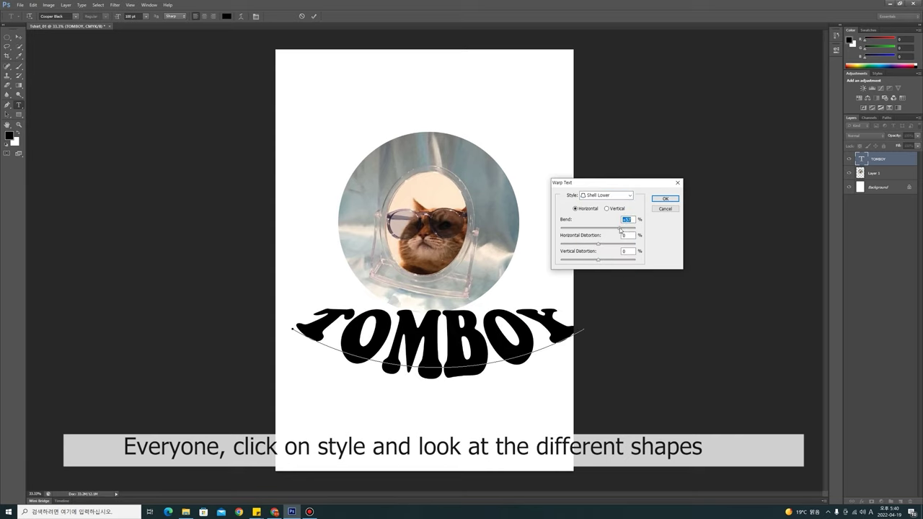
left_click(628, 196)
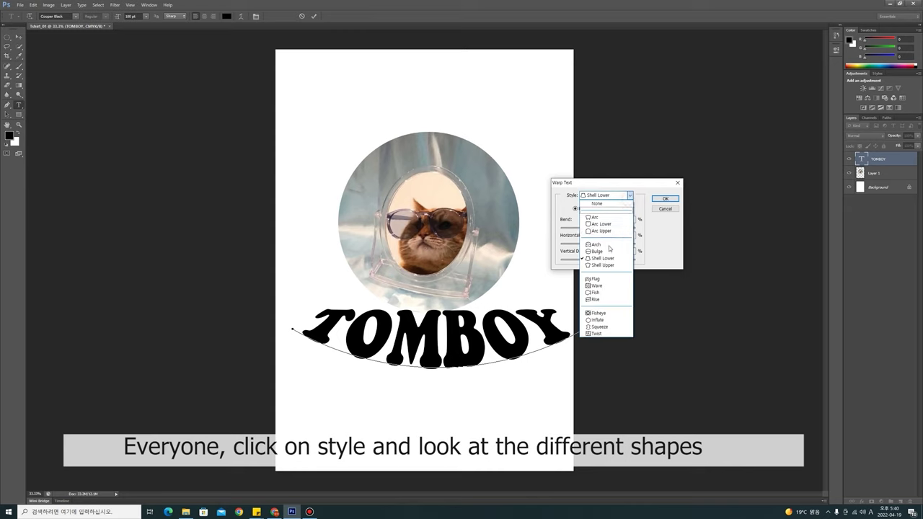
left_click(624, 193)
left_click(625, 195)
left_click(606, 267)
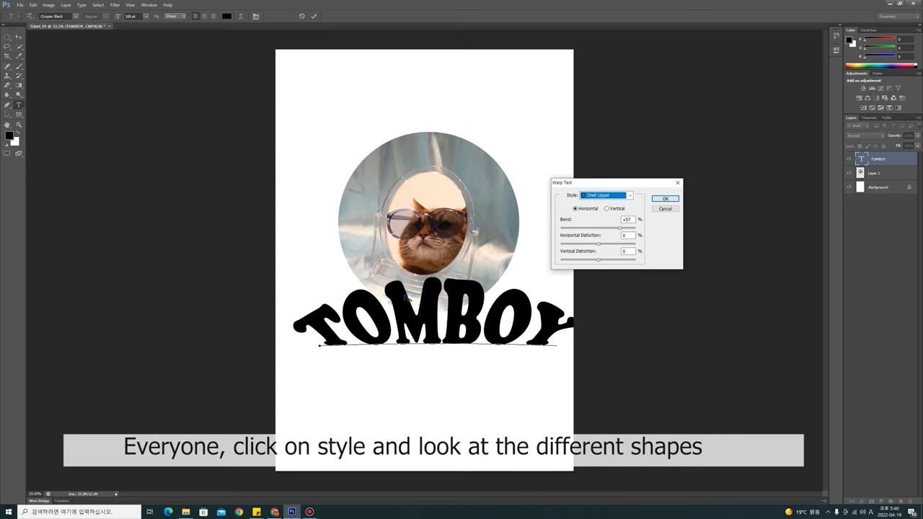
left_click(629, 196)
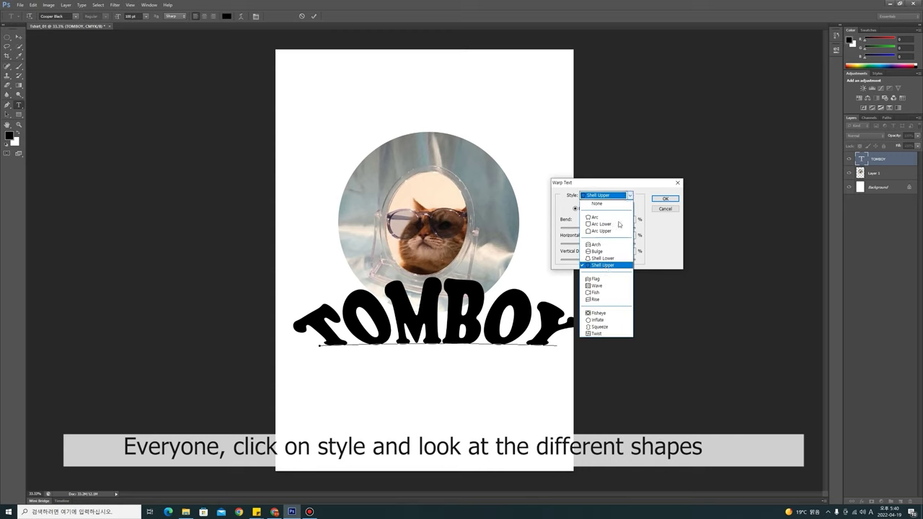
Try the Flag, Fish and Wave warps, returning to Fish at about +70 bend
left_click(600, 280)
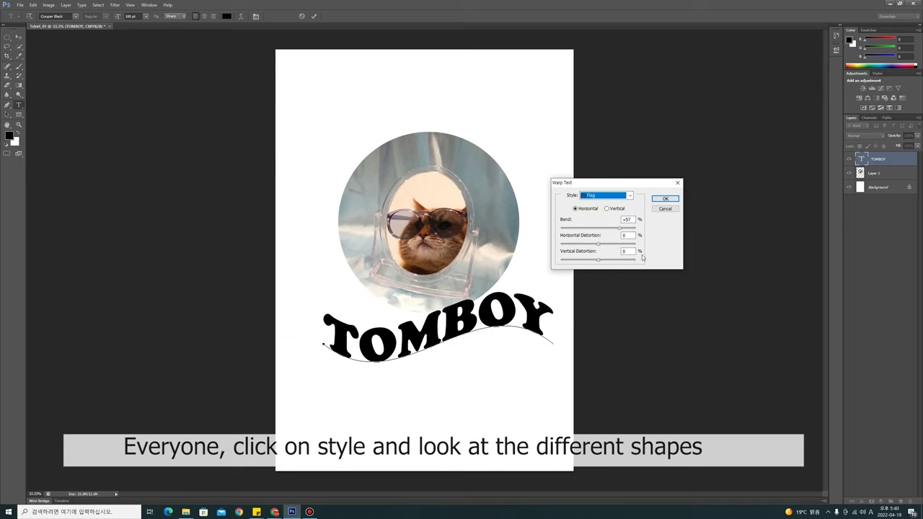
left_click_drag(619, 228, 622, 228)
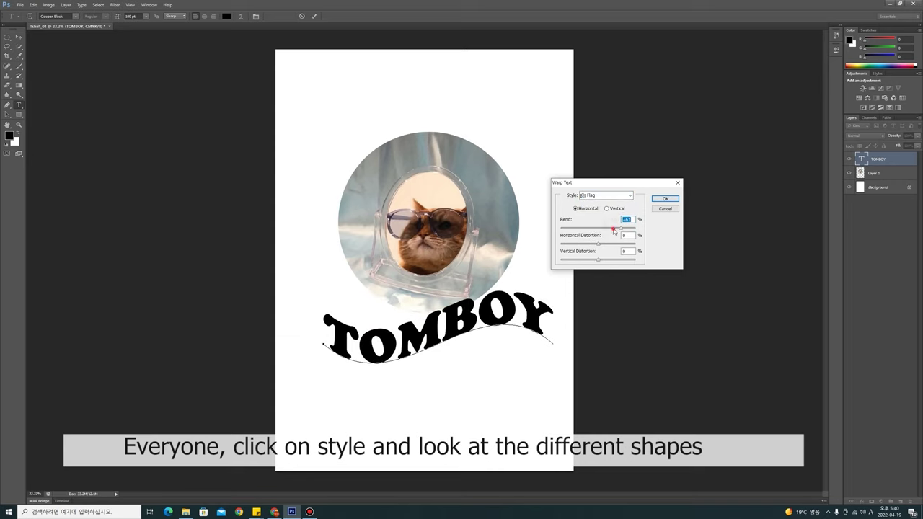
left_click(630, 195)
left_click(599, 292)
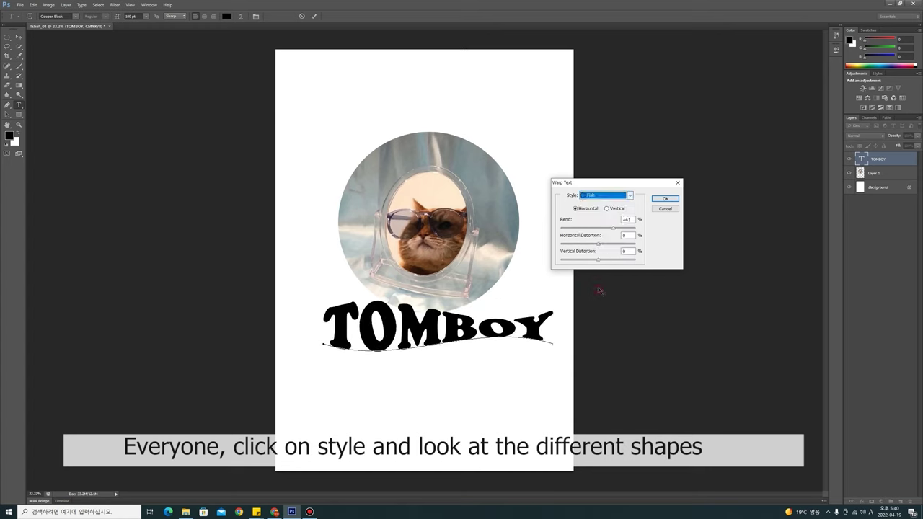
left_click(630, 195)
left_click(600, 286)
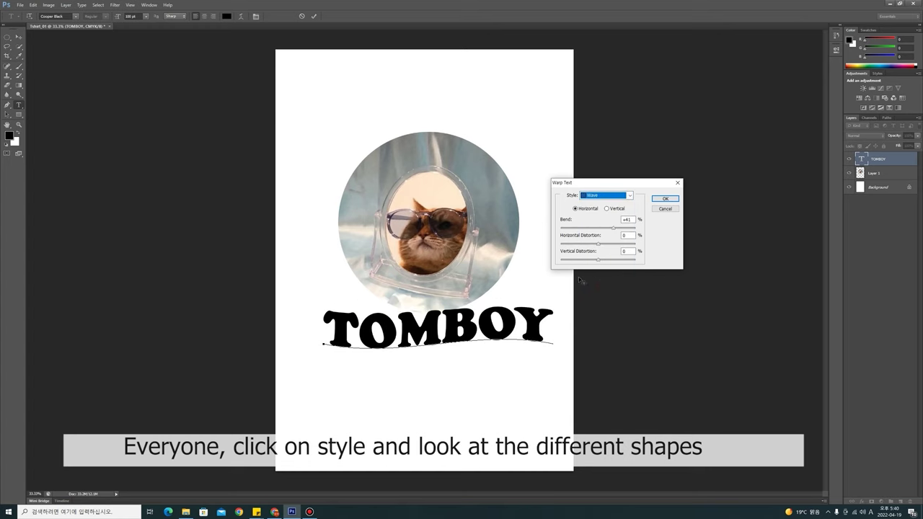
left_click(630, 195)
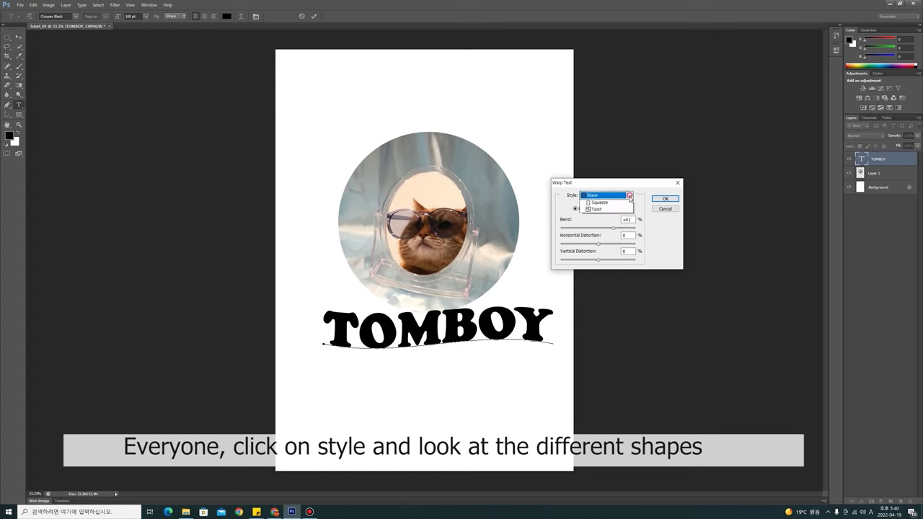
left_click(600, 293)
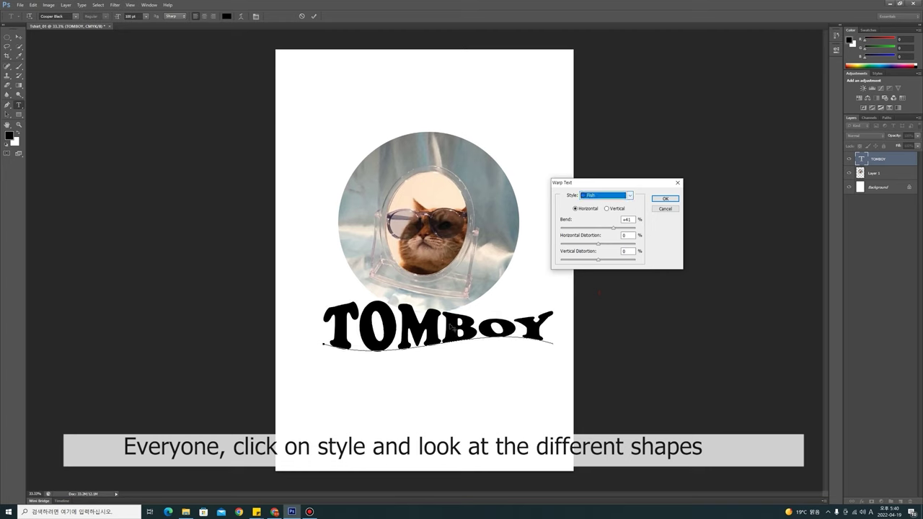
left_click(618, 226)
left_click_drag(614, 229, 626, 228)
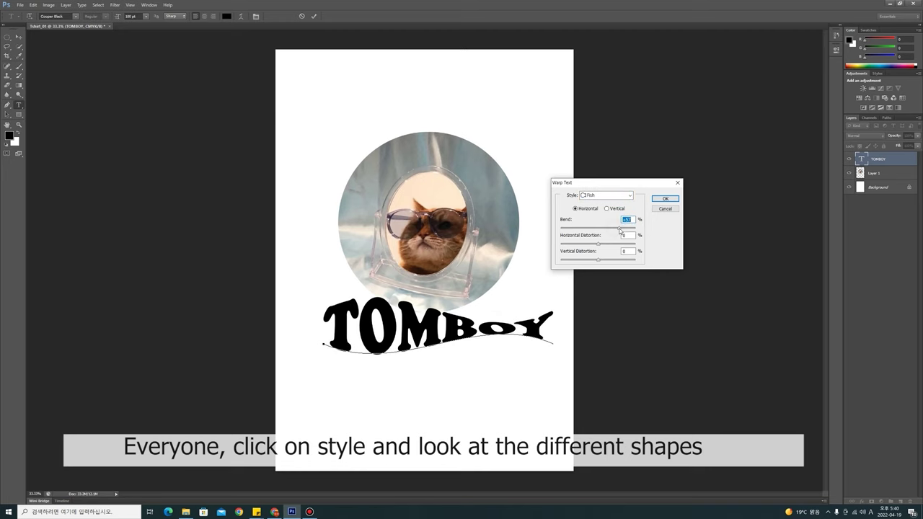
Cycle through Rise, Fisheye, Inflate, Twist and Squeeze, then settle on Bulge at +73
left_click(607, 195)
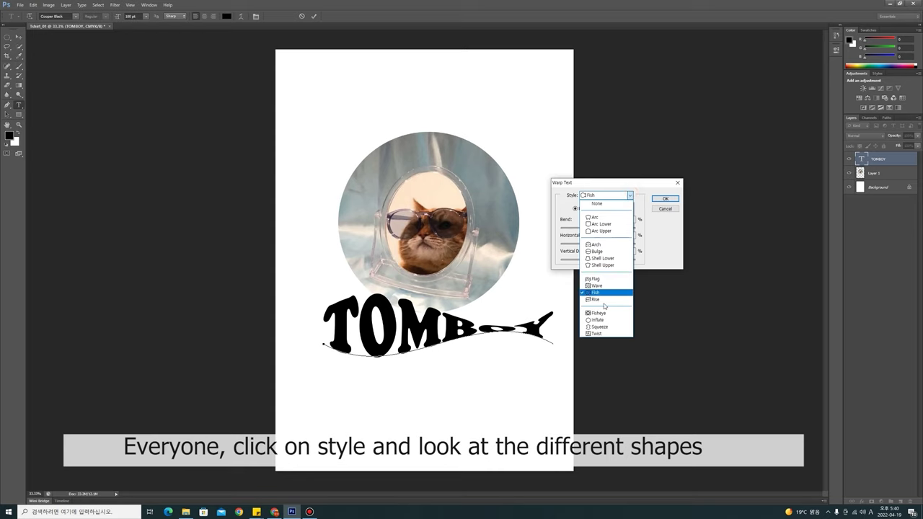
left_click(607, 300)
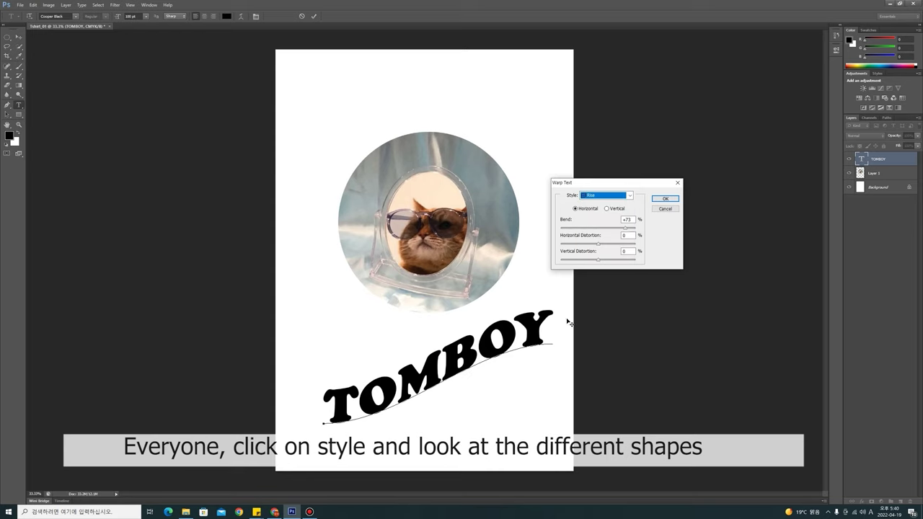
left_click(607, 195)
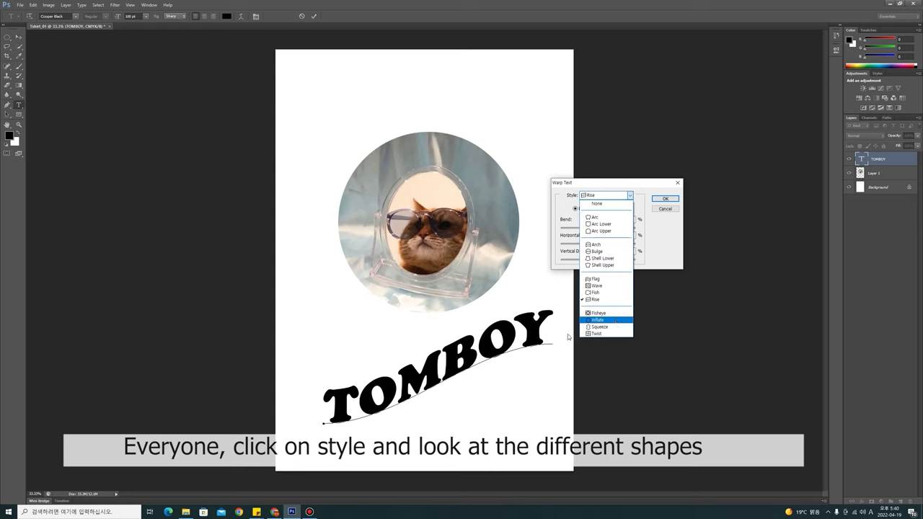
left_click(610, 329)
left_click(627, 196)
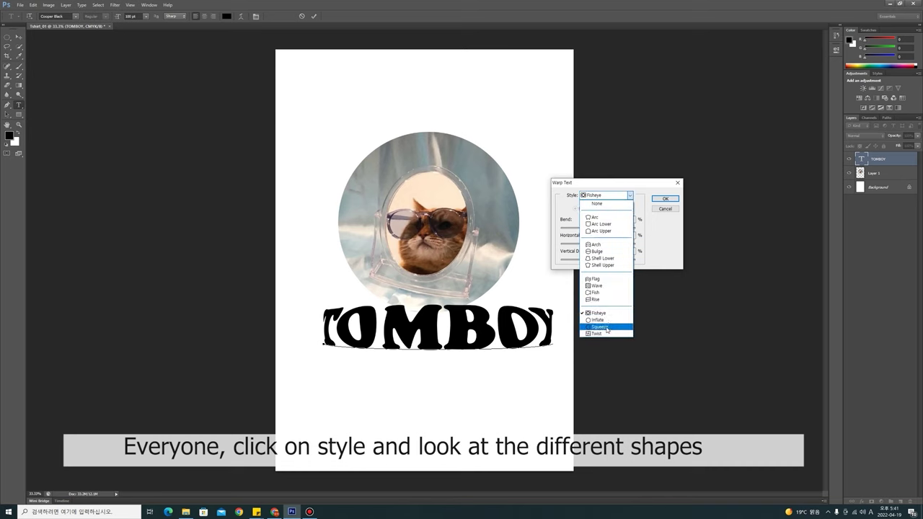
left_click(607, 321)
left_click(627, 197)
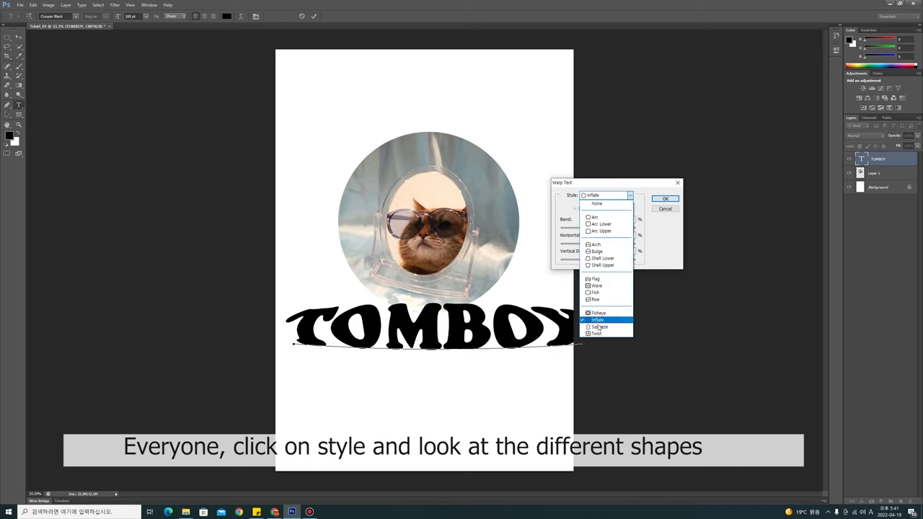
left_click(599, 333)
left_click(628, 196)
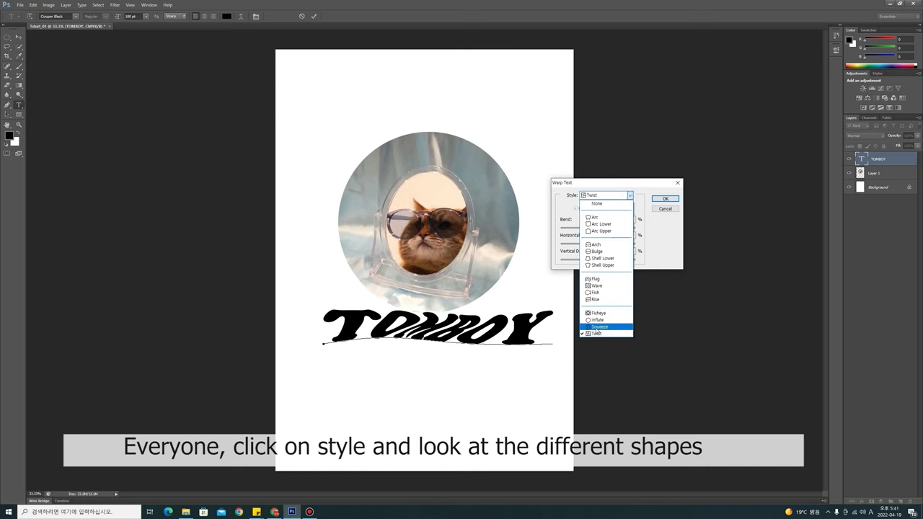
left_click(599, 328)
left_click(629, 196)
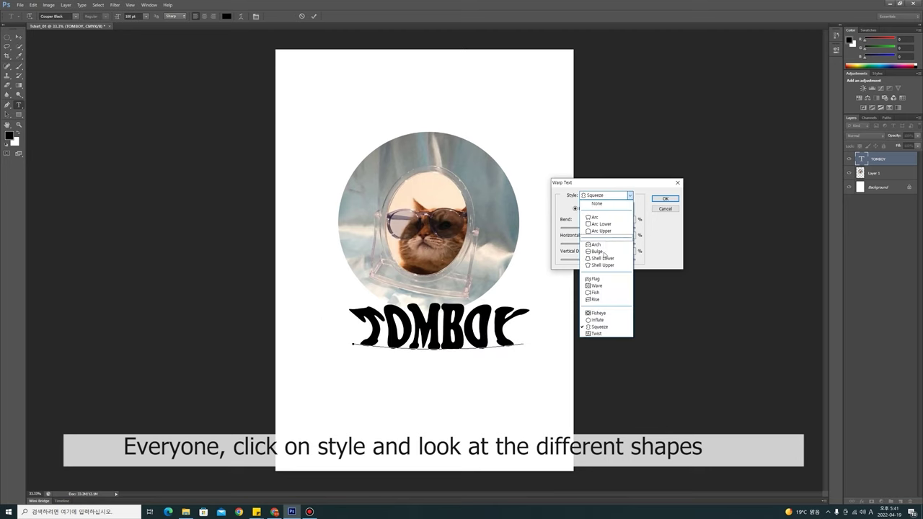
left_click(613, 251)
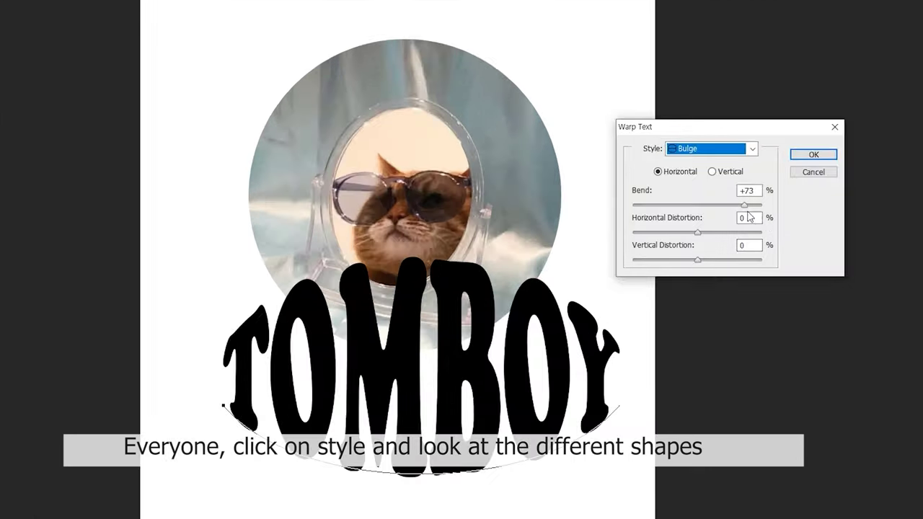
Lower the Bulge bend on TOMBOY to a gentle arch and commit the text
left_click_drag(745, 205, 713, 208)
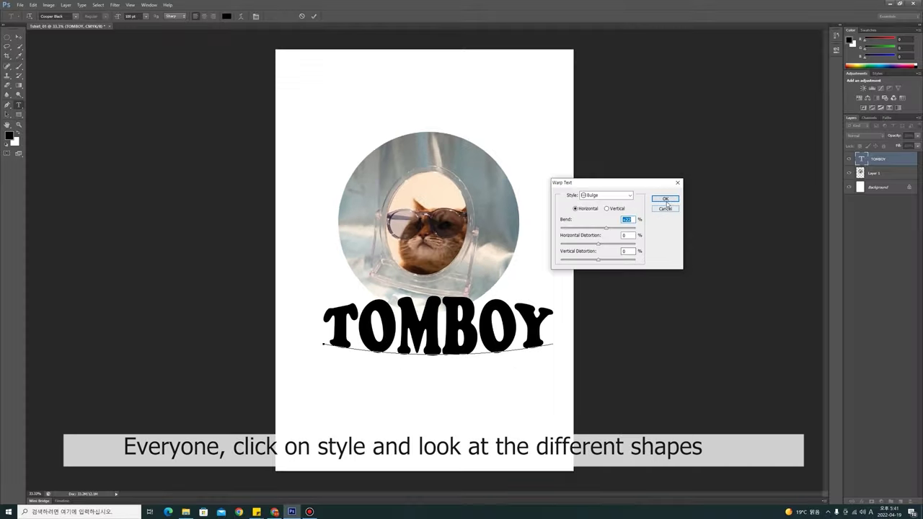
left_click(666, 201)
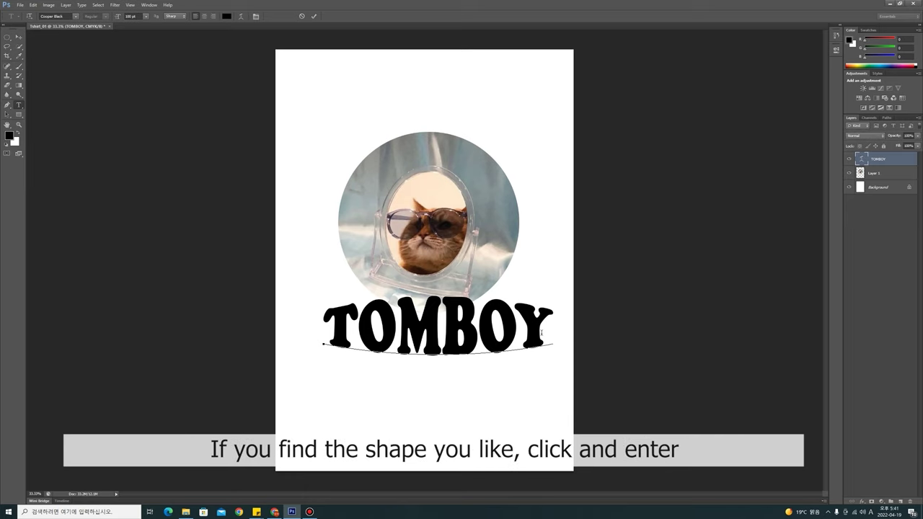
key("ctrl+Return")
key("ctrl+Return")
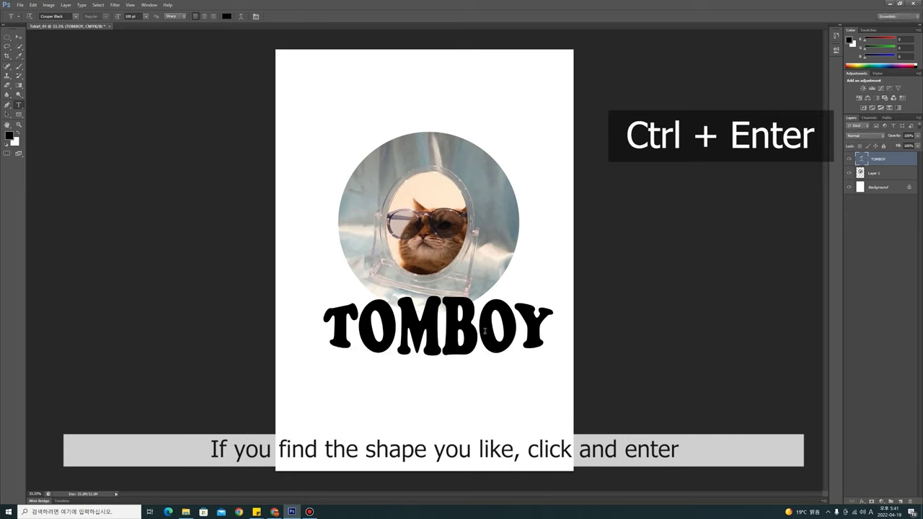
Nudge TOMBOY slightly up-left and bring up the T-shirt logo image folder beside Photoshop
left_click(19, 36)
left_click_drag(433, 331, 428, 324)
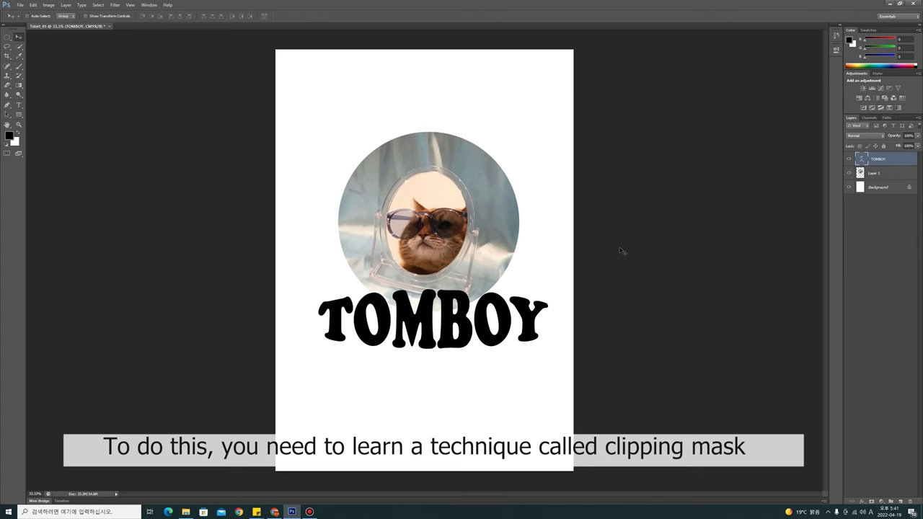
left_click(185, 511)
mouse_move(186, 133)
left_mouse_down()
mouse_move(816, 181)
mouse_move(757, 194)
left_mouse_up()
Place sea.jpg onto the page as a new layer above TOMBOY
left_click(806, 244)
left_click_drag(807, 246, 474, 220)
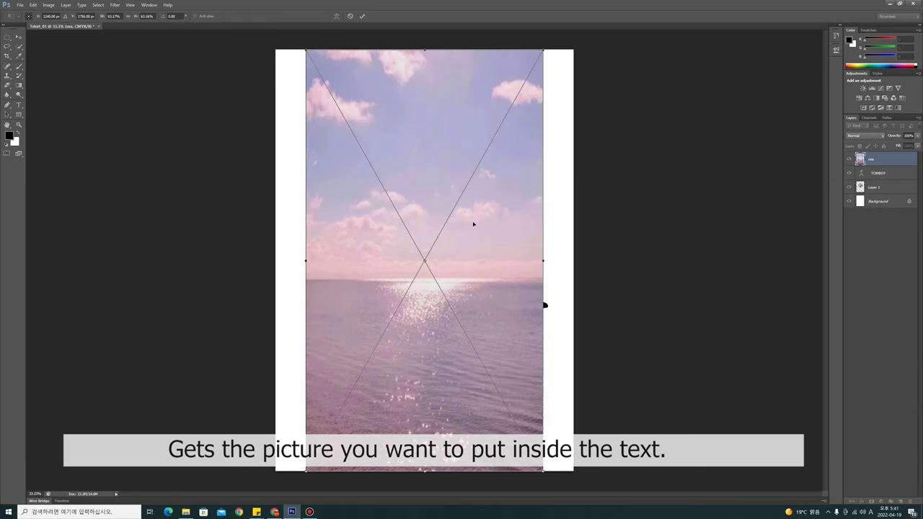
key("Return")
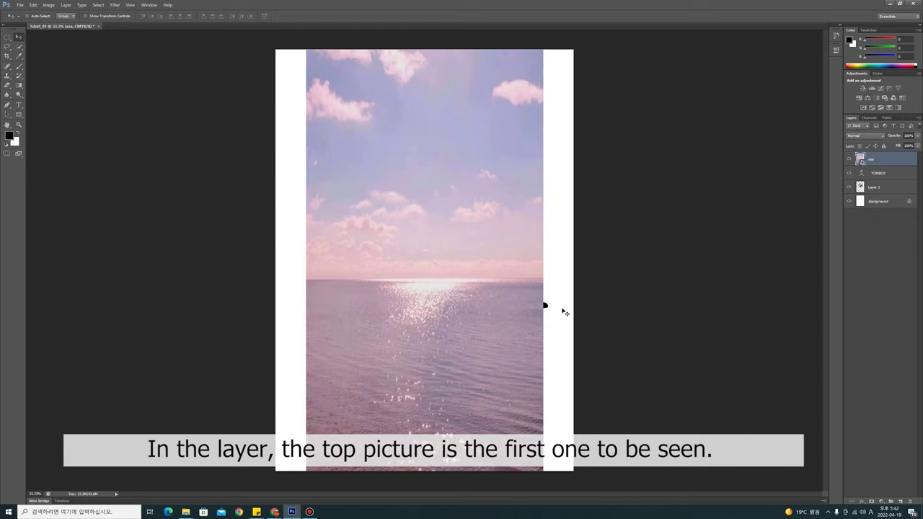
right_click(878, 171)
left_click(873, 159)
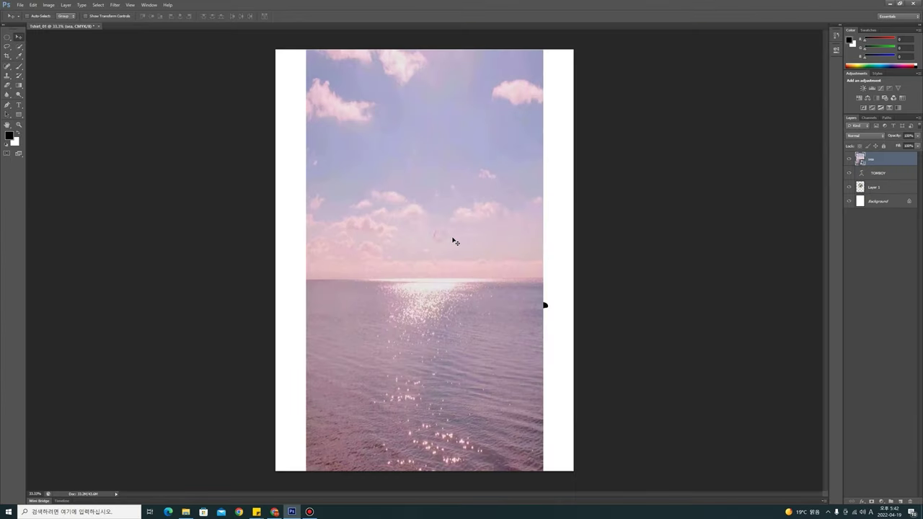
Stretch the sea photo with Free Transform so it fills the whole page
key("ctrl+t")
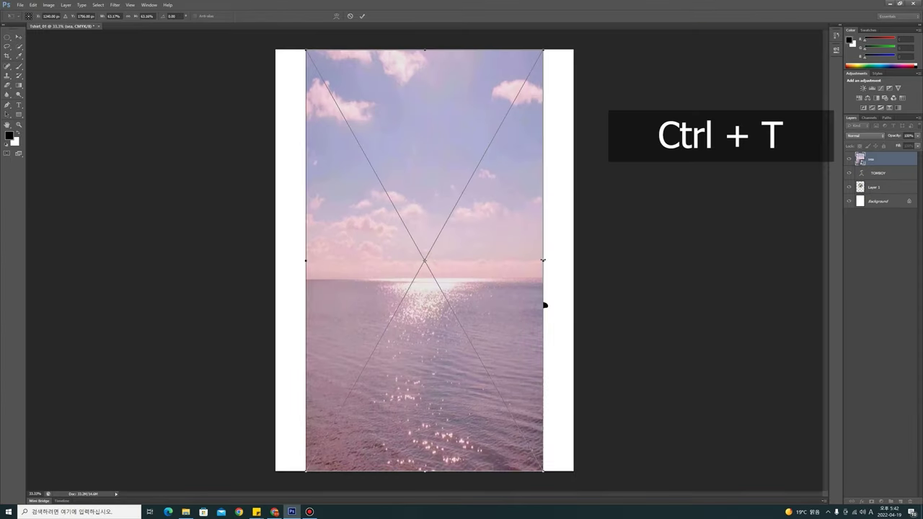
left_click_drag(543, 259, 572, 265)
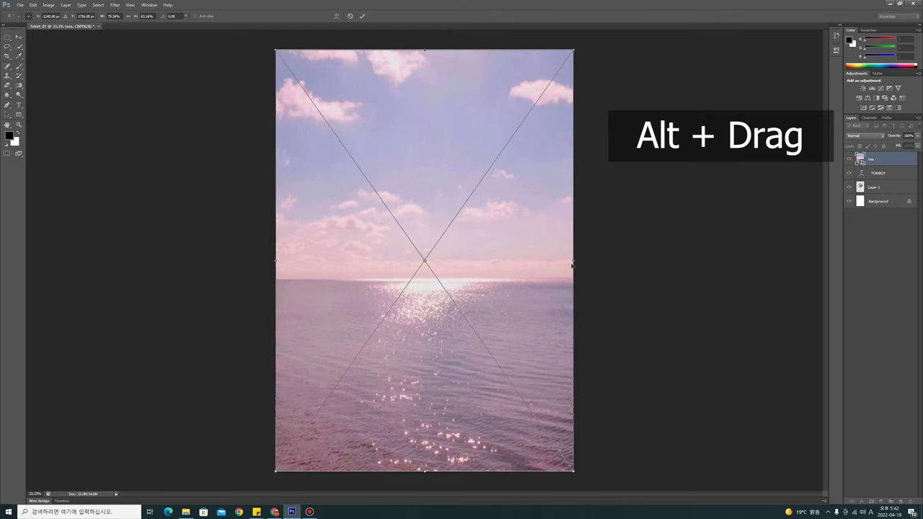
key("Return")
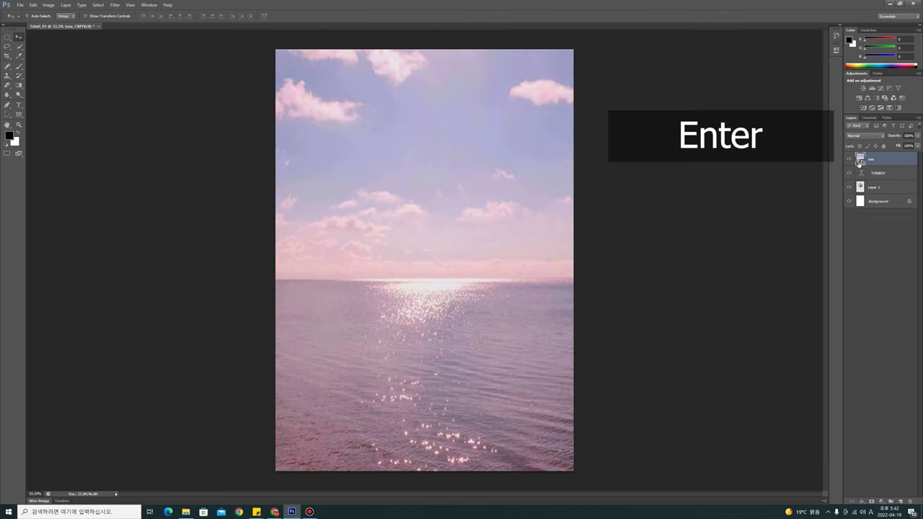
Make the sea layer a clipping mask on TOMBOY, then drag the photo lower inside the letters
right_click(877, 162)
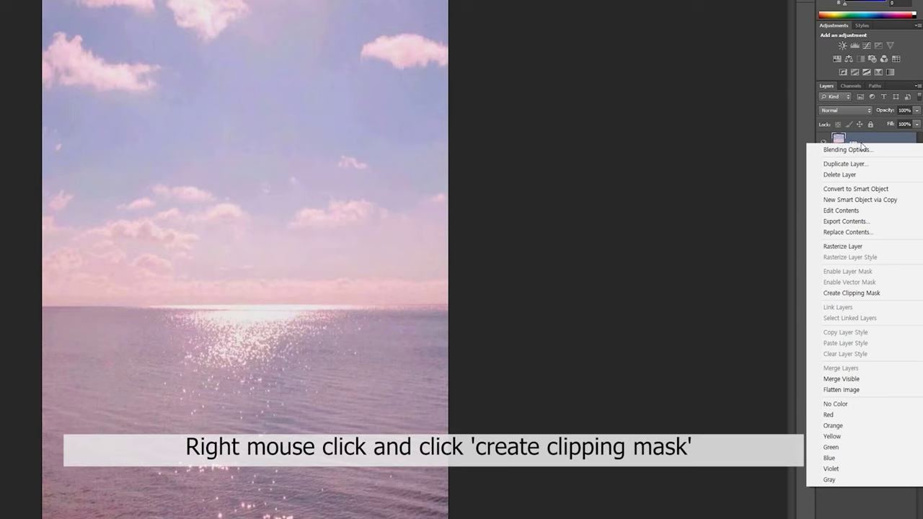
left_click(880, 143)
right_click(880, 142)
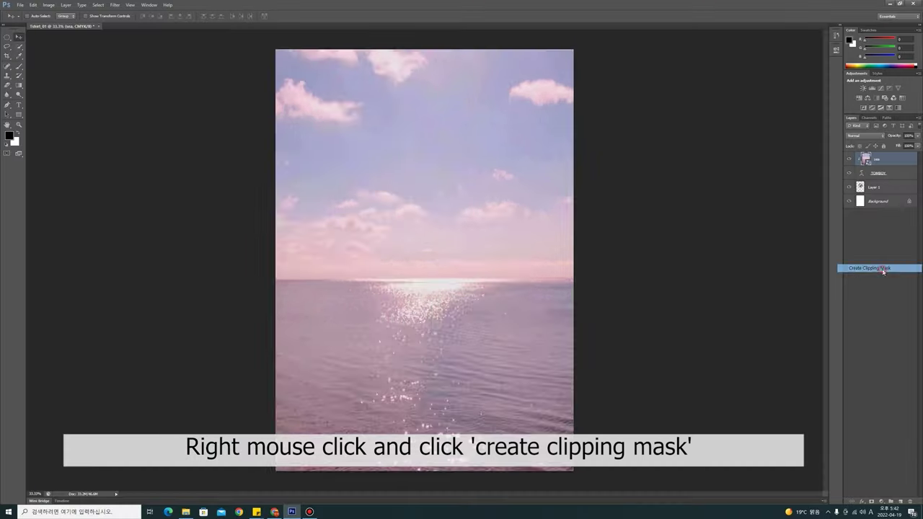
left_click(869, 291)
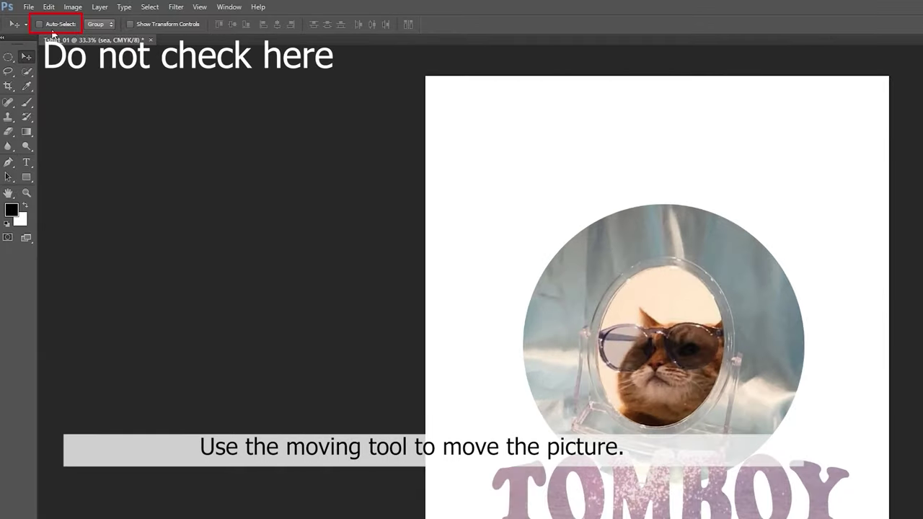
left_click_drag(426, 320, 426, 340)
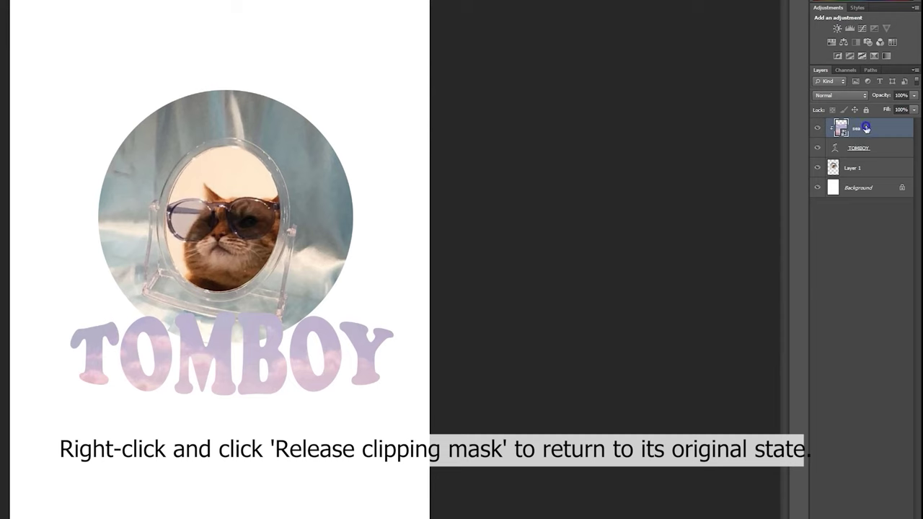
right_click(867, 127)
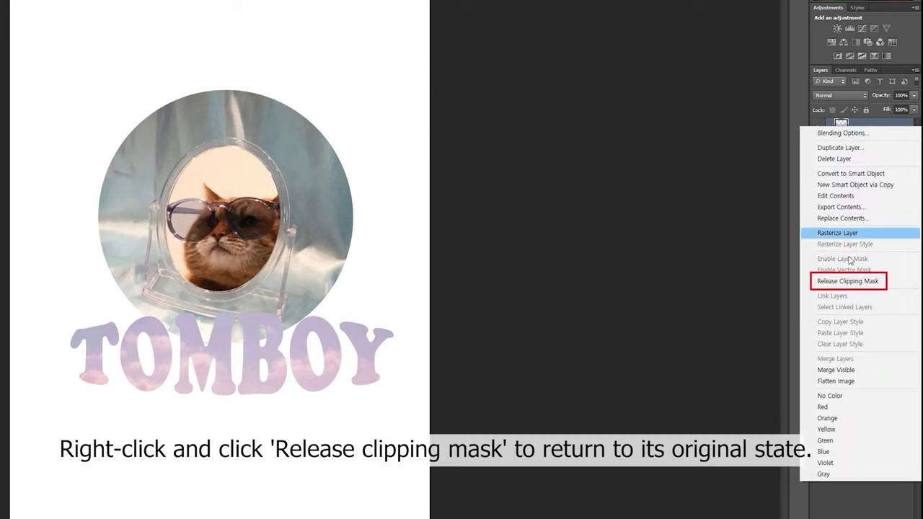
left_click(849, 282)
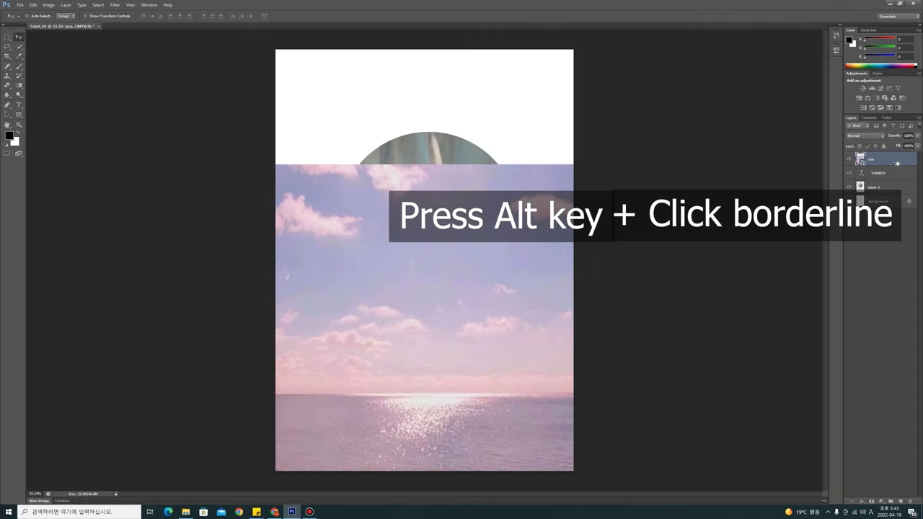
left_click(894, 166, "alt")
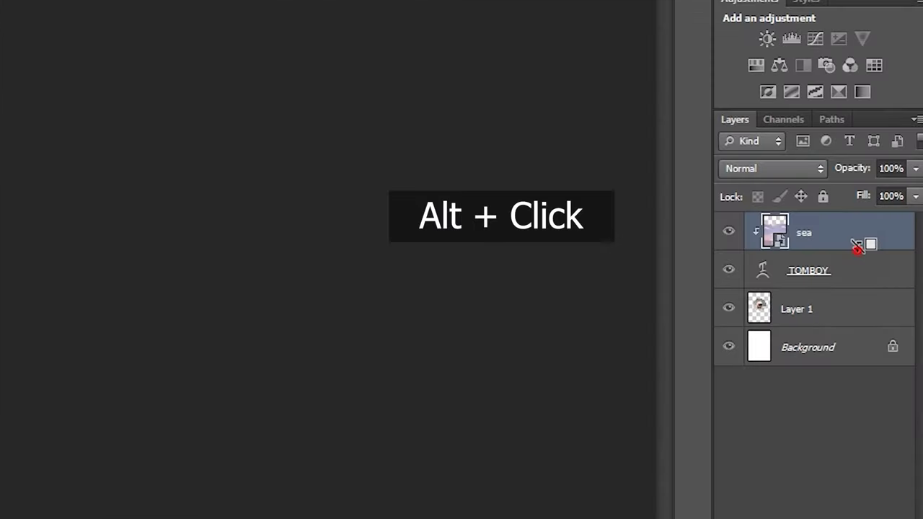
left_click(857, 247, "alt")
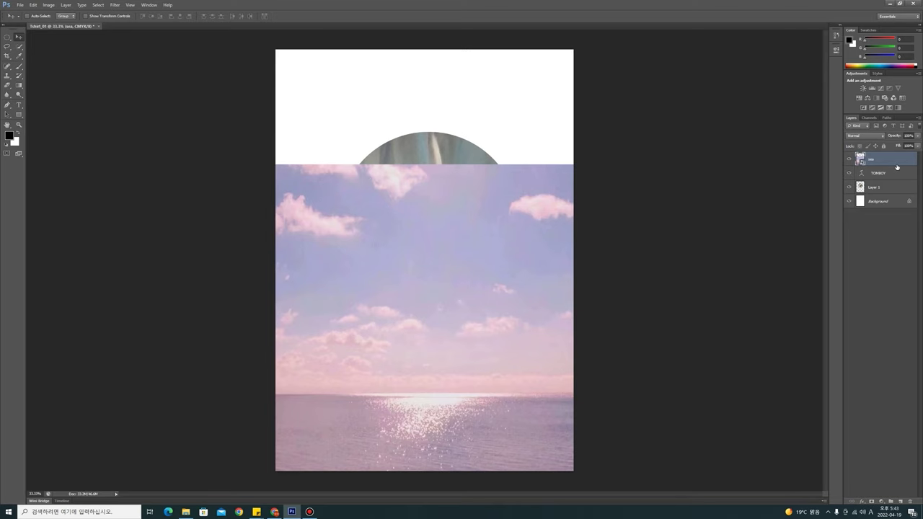
left_click(898, 162, "alt")
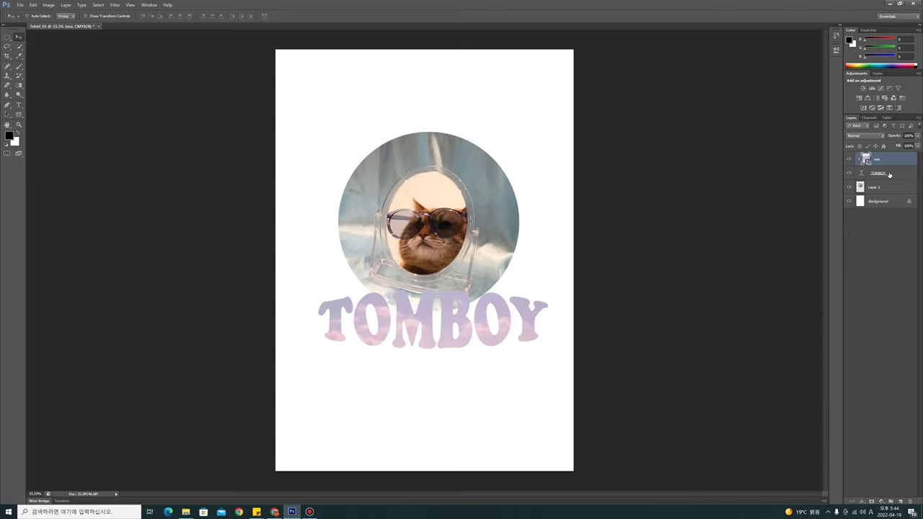
left_click(893, 176)
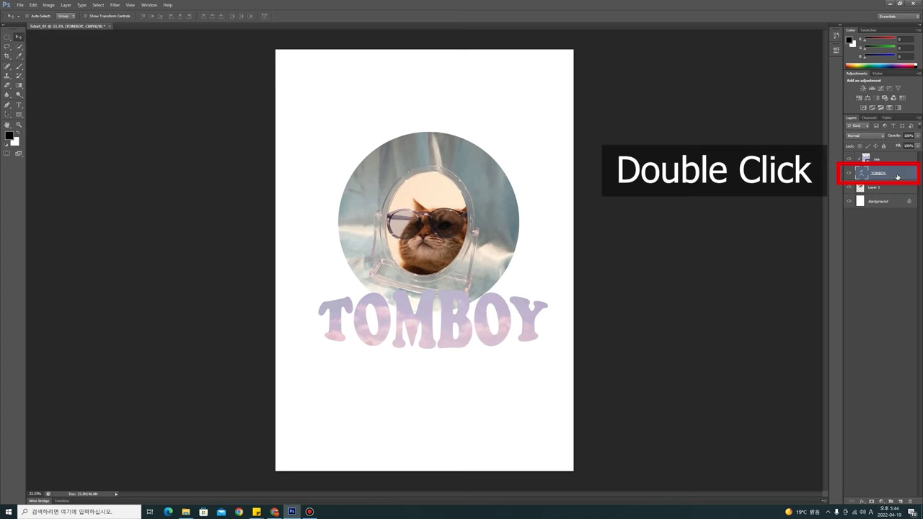
Enable a 3 px black outside Stroke in TOMBOY's Layer Style
double_click(897, 176)
left_click_drag(486, 117, 698, 126)
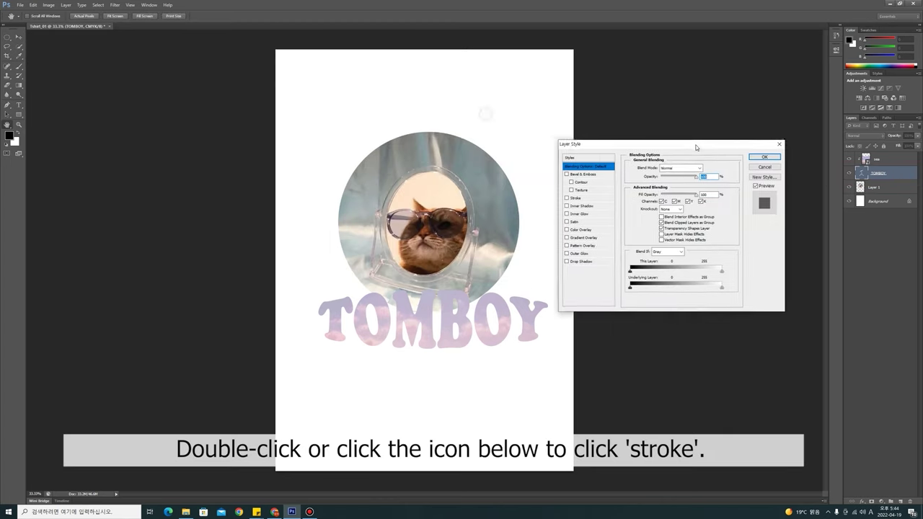
left_click(781, 123)
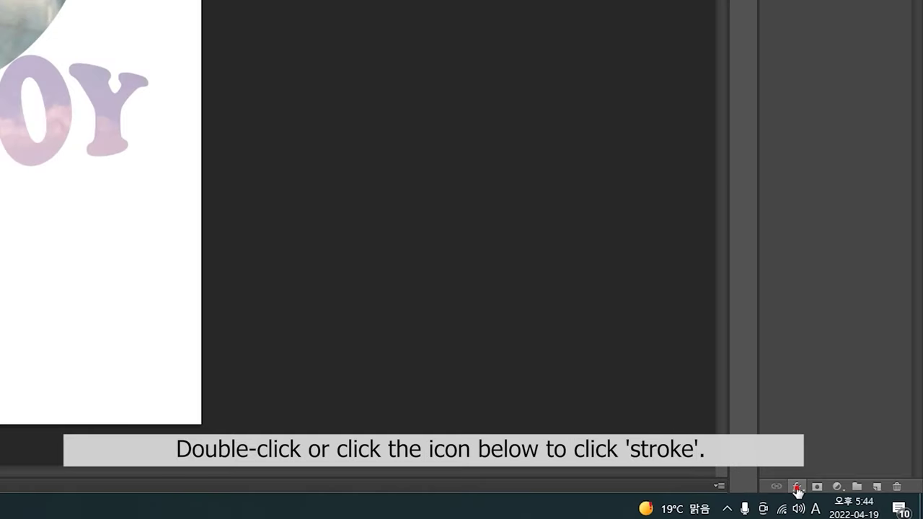
left_click(798, 490)
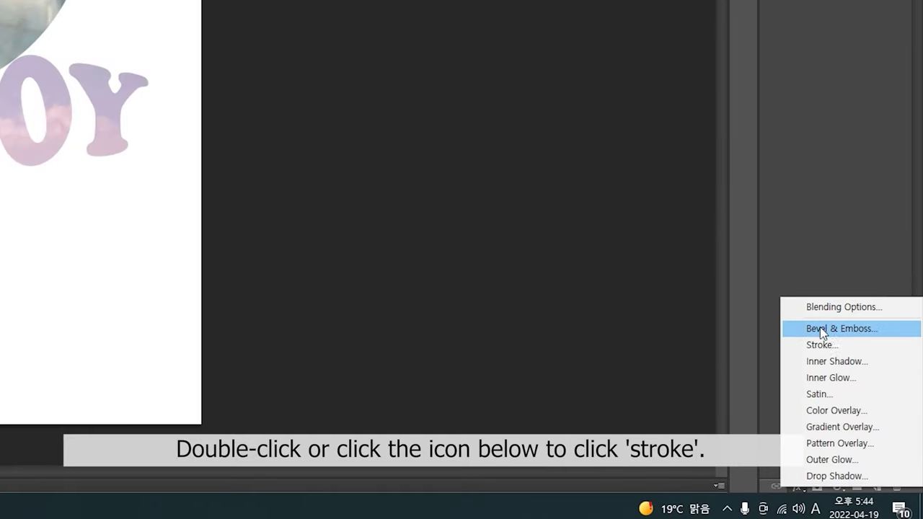
left_click(827, 350)
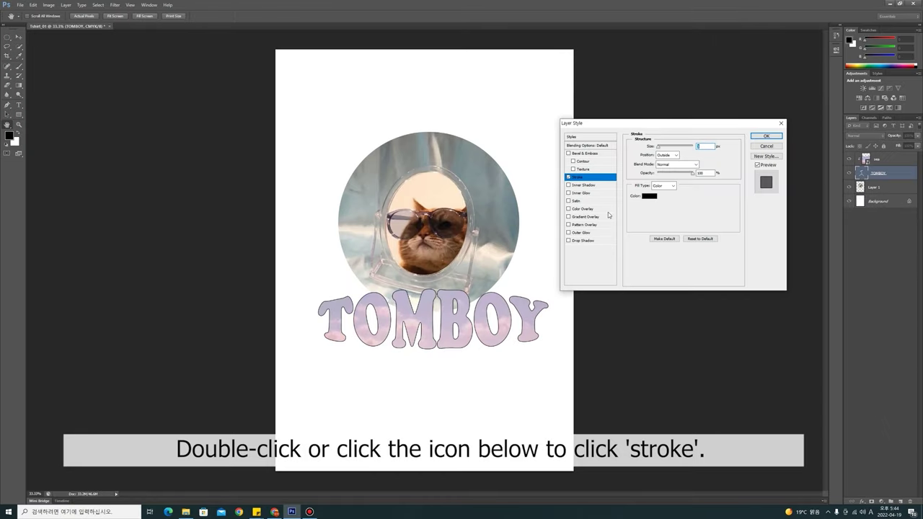
left_click_drag(612, 124, 615, 145)
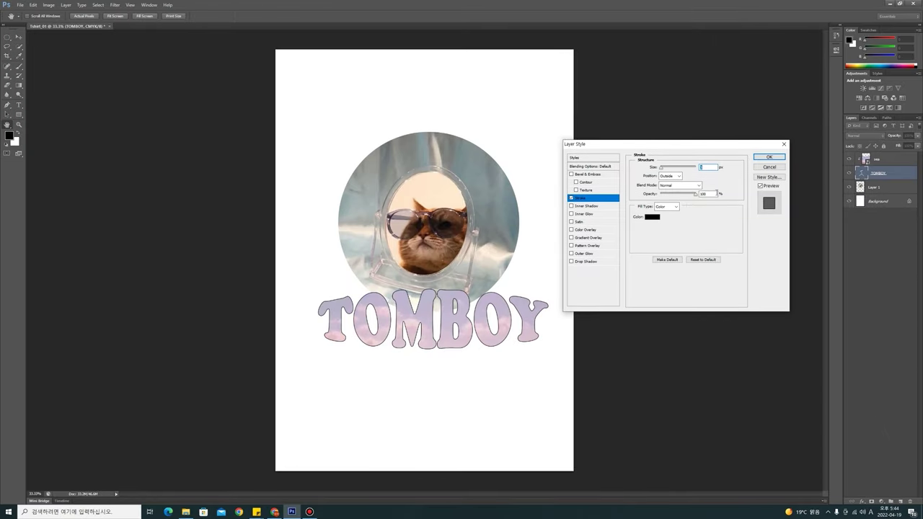
left_click(784, 144)
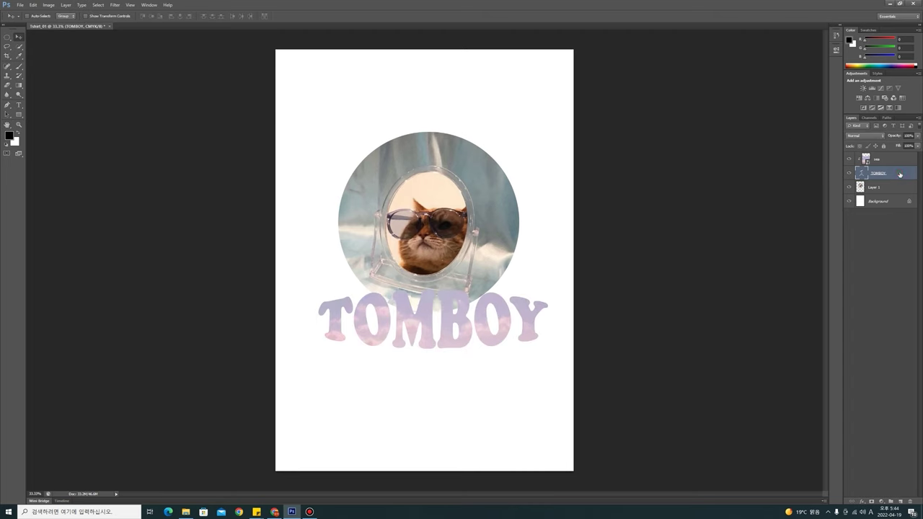
double_click(899, 175)
left_click_drag(615, 141, 628, 134)
left_click(591, 189)
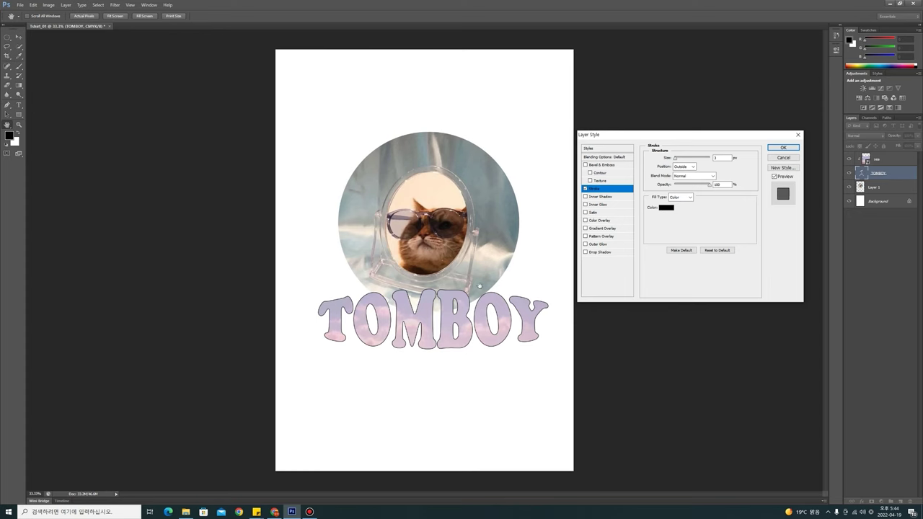
Try cyan, teal and magenta hues for the TOMBOY stroke colour
left_click(669, 208)
mouse_move(518, 124)
left_mouse_down()
mouse_move(549, 128)
mouse_move(739, 240)
mouse_move(725, 237)
left_mouse_up()
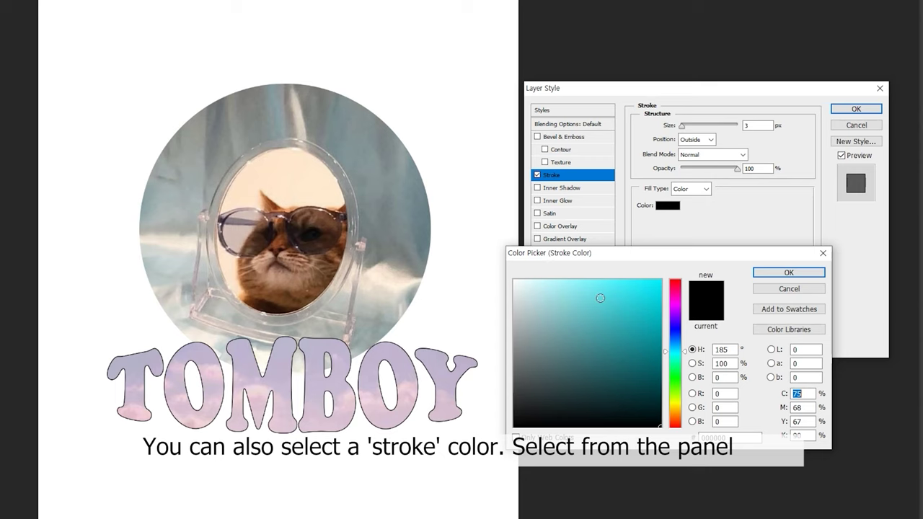
left_click(600, 298)
left_click(626, 321)
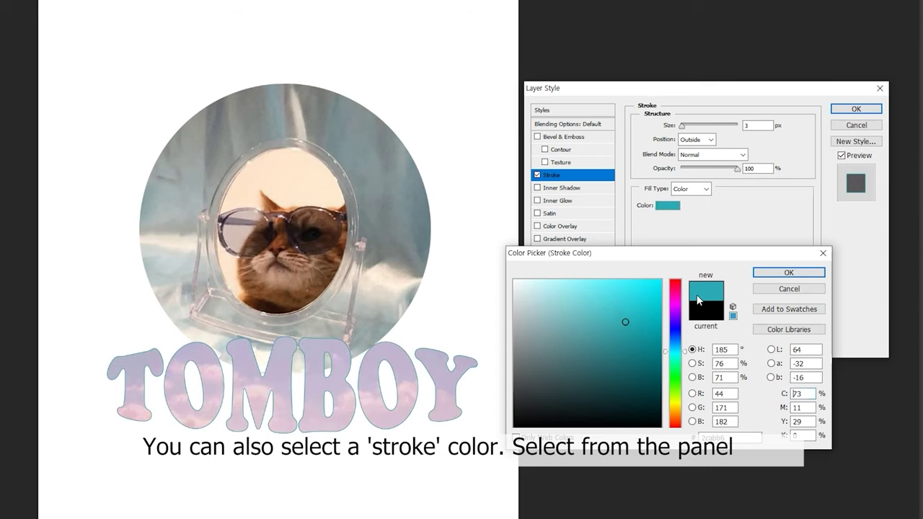
left_click(682, 310)
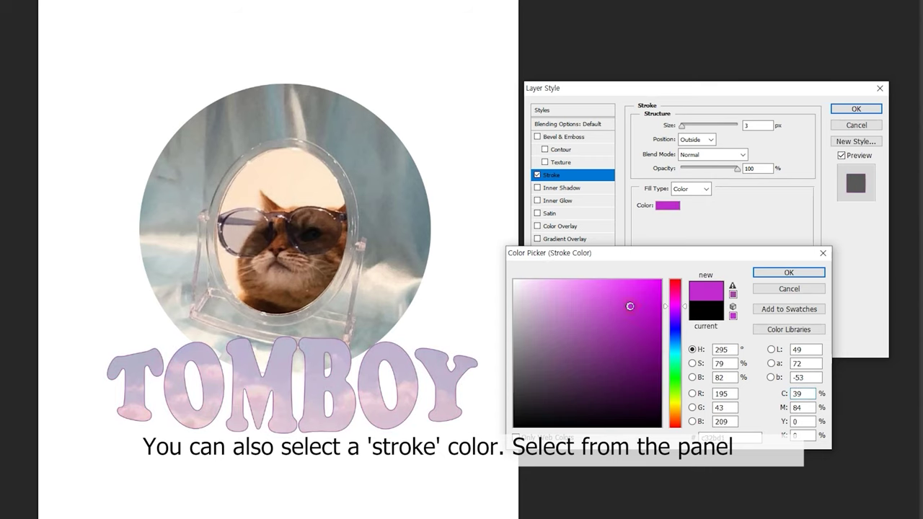
Sample stroke colours from the artwork, settling on grey-cyan #879595
left_click(386, 181)
left_click(285, 261)
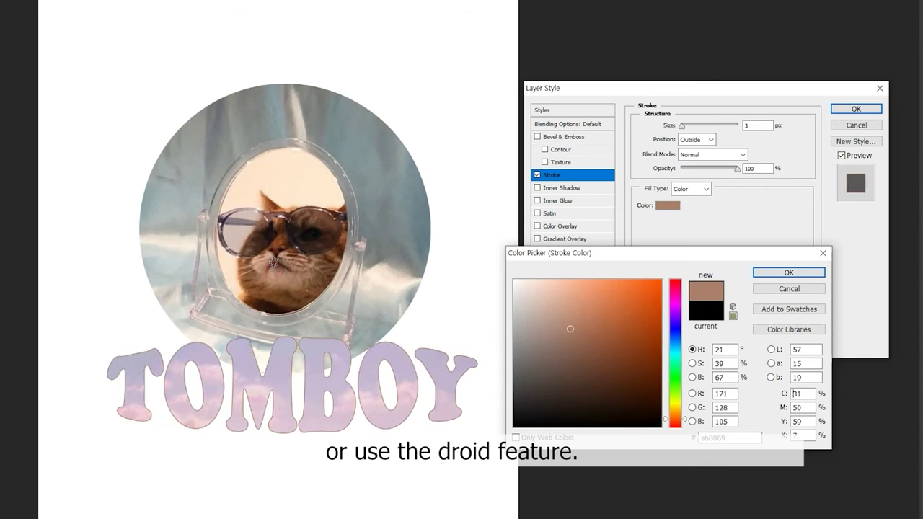
left_click(245, 225)
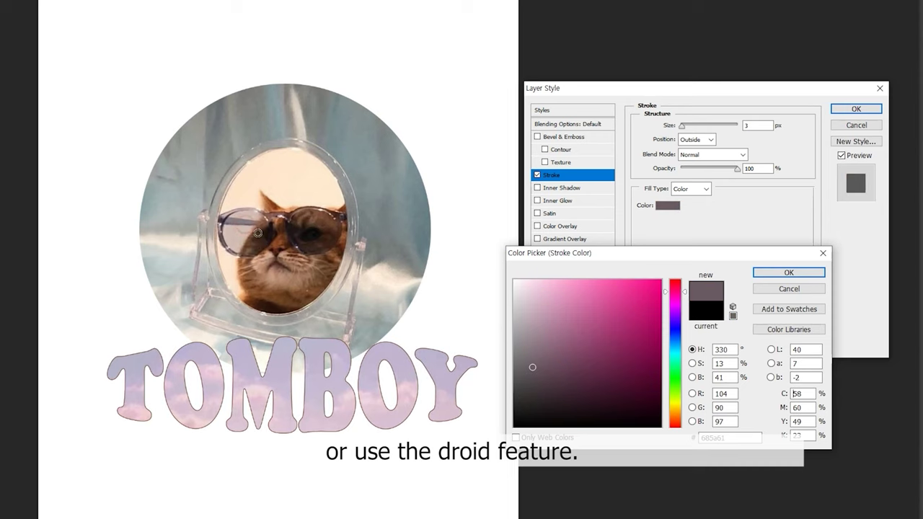
left_click(241, 239)
left_click(278, 283)
left_click(243, 237)
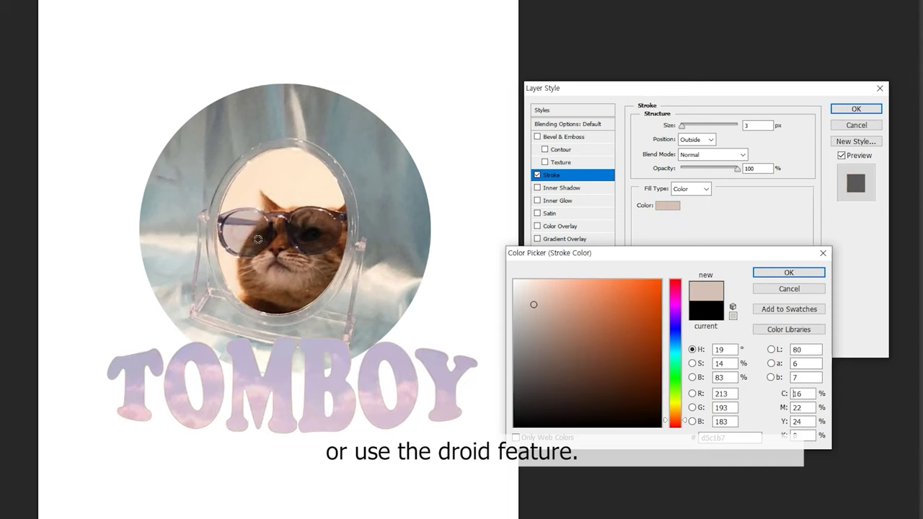
left_click(258, 183)
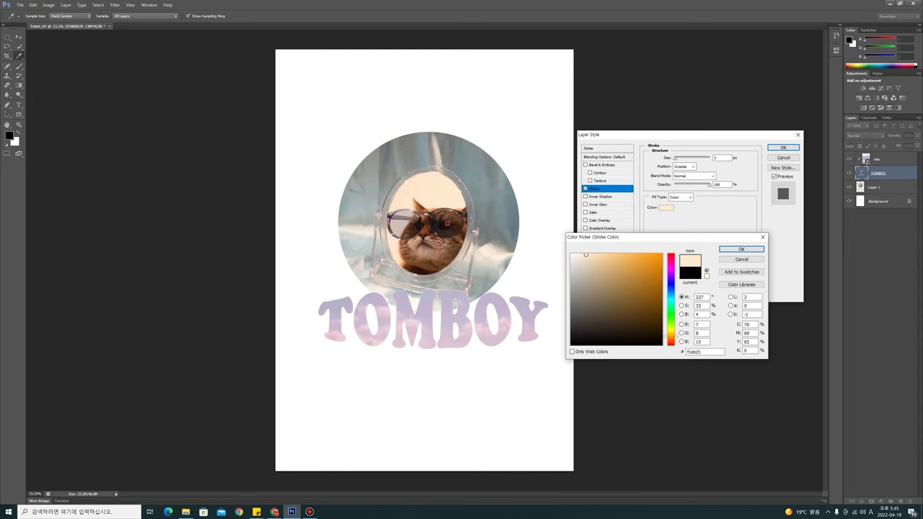
left_click(321, 228)
left_click(432, 249)
left_click(510, 239)
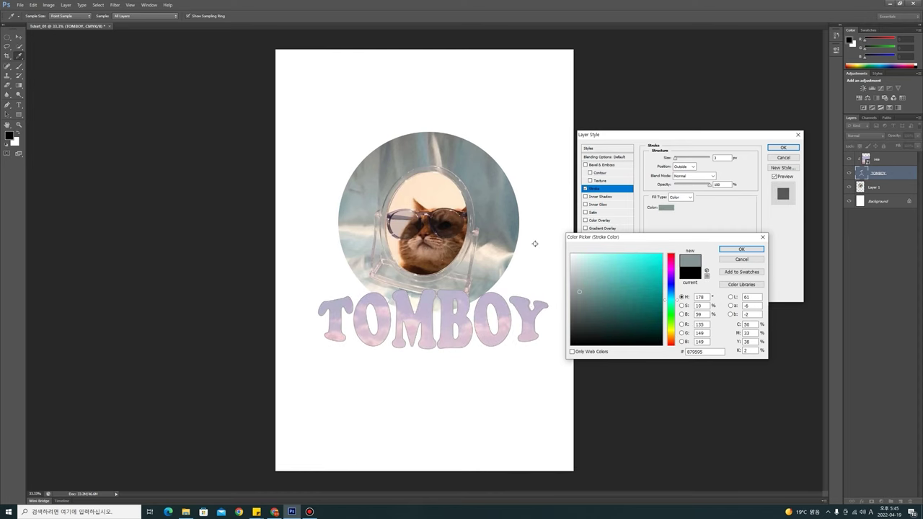
left_click(740, 252)
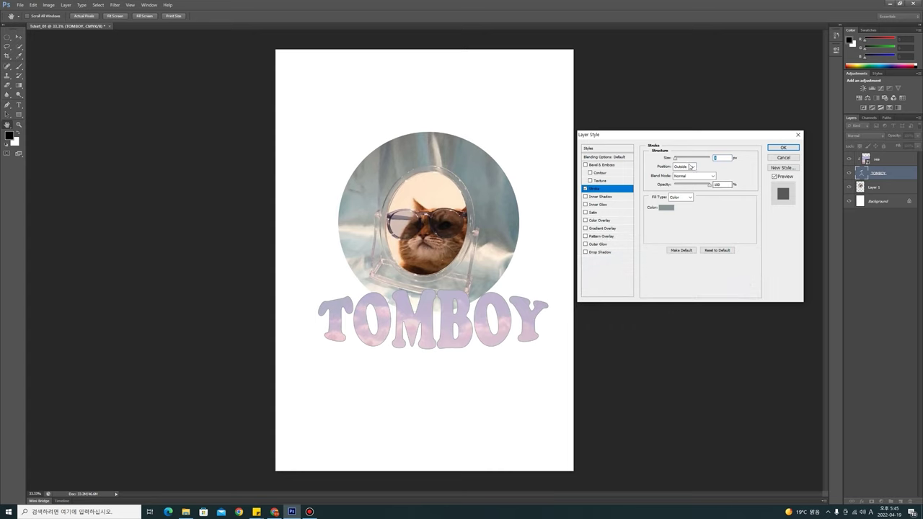
Thicken the TOMBOY stroke to 54 px and sample new stroke colours from the image
left_click_drag(676, 158, 686, 158)
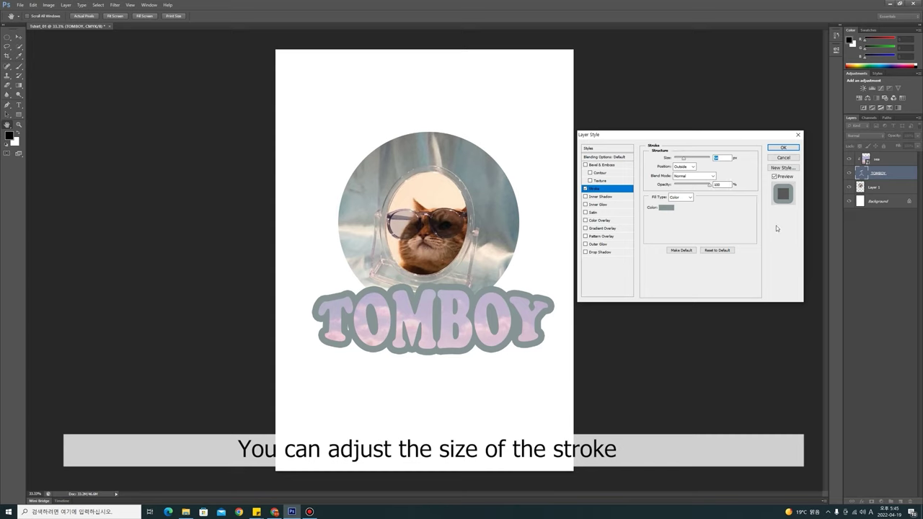
left_click(666, 208)
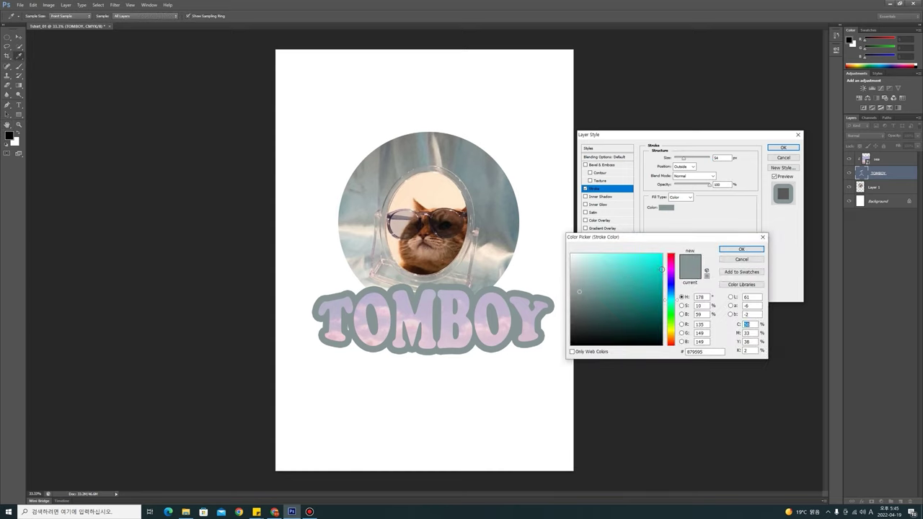
left_click(445, 199)
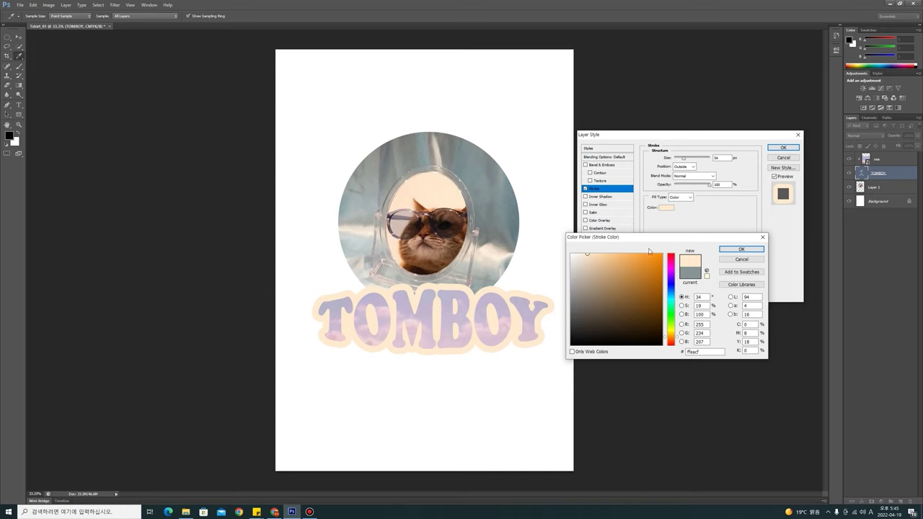
left_click(463, 225)
left_click(408, 212)
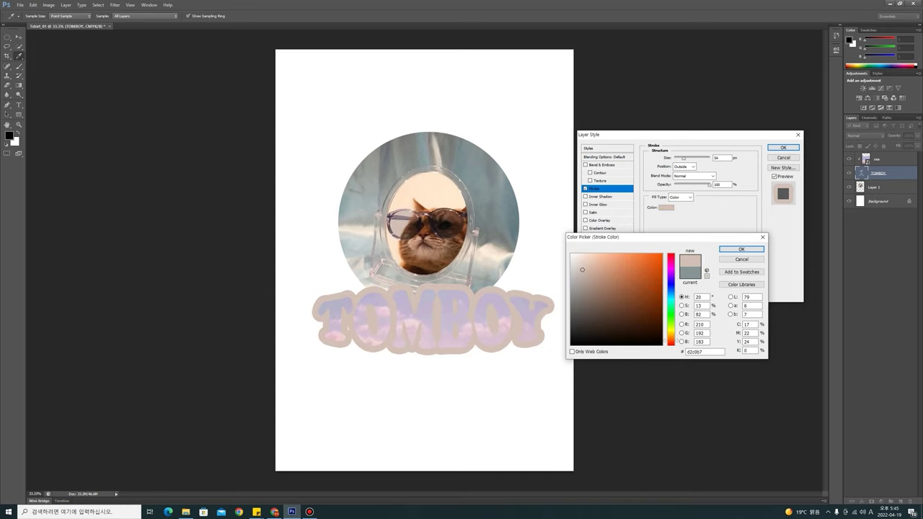
left_click(394, 229)
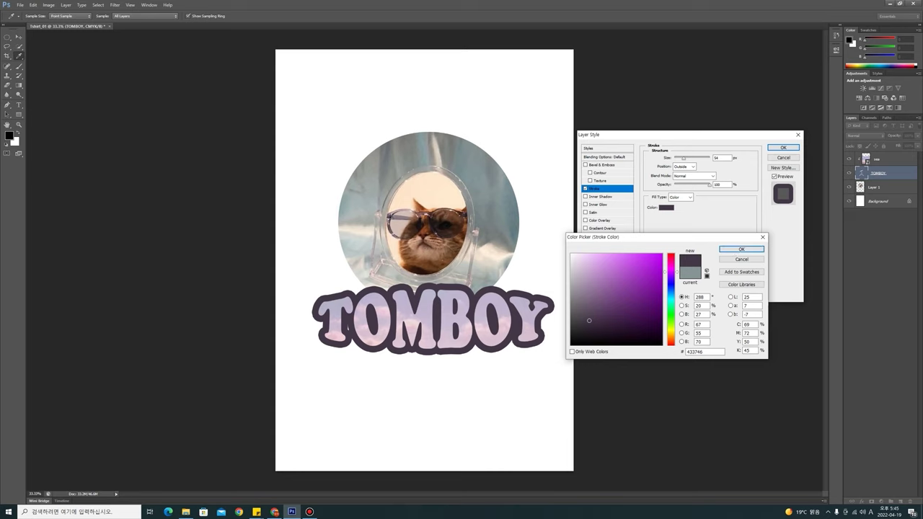
Set the stroke colour to a dark greyish mauve (RGB 91, 81, 88)
left_click(598, 328)
left_click(604, 332)
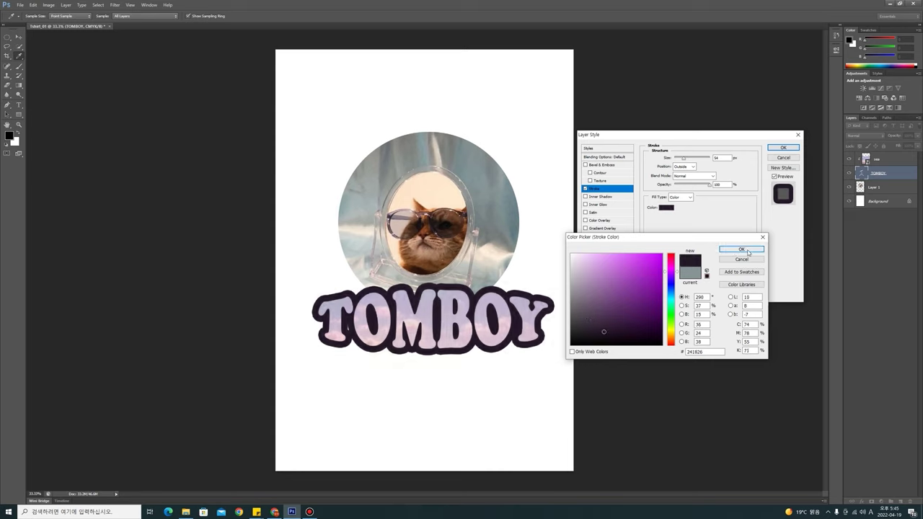
left_click(389, 215)
left_click(391, 216)
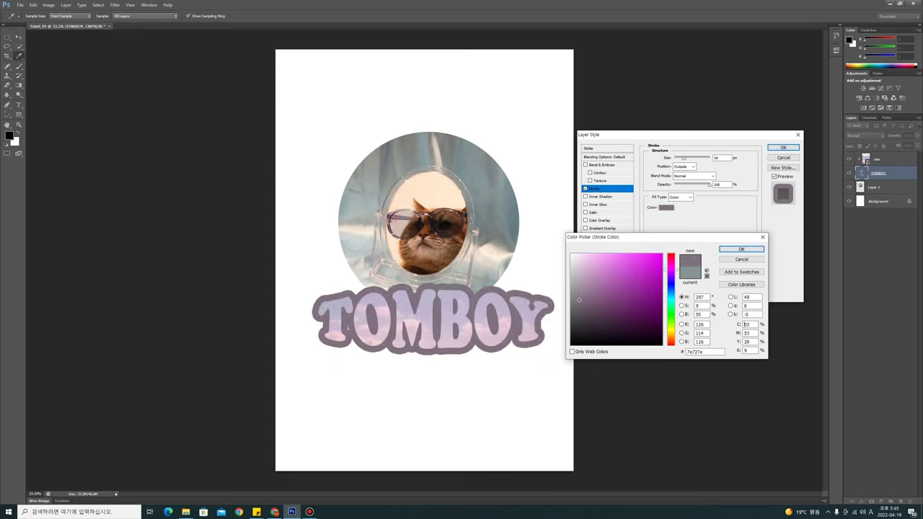
left_click(750, 251)
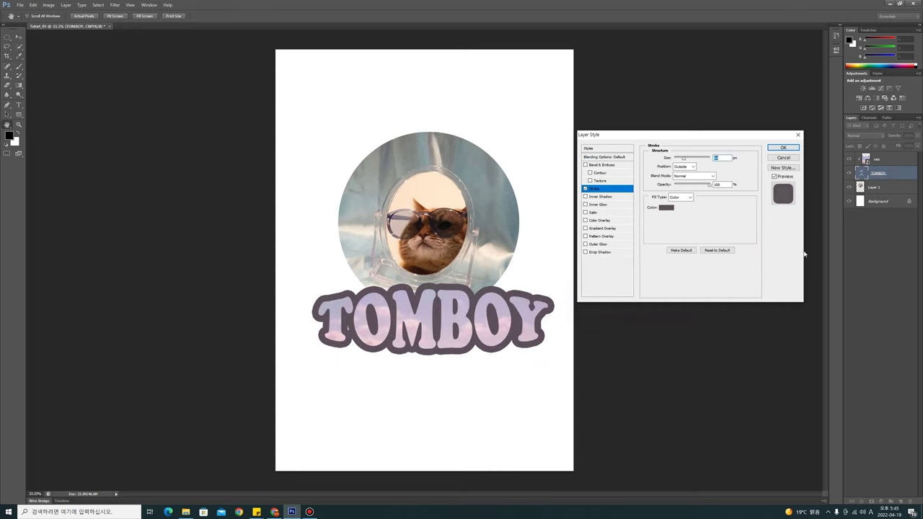
Apply the 54 px dark mauve Stroke to TOMBOY and close Layer Style
left_click(782, 149)
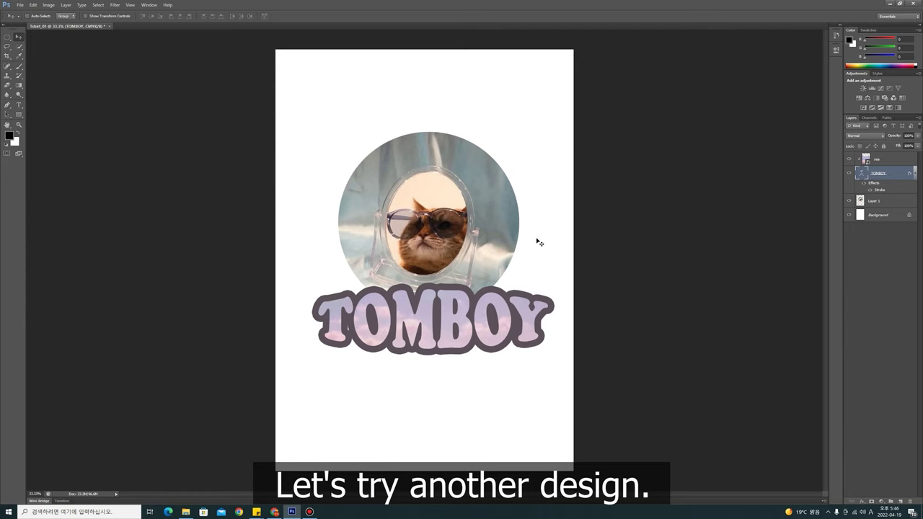
Create a new International Paper A4 document named Tshirt_02 in CMYK Color
left_click(20, 4)
left_click(28, 13)
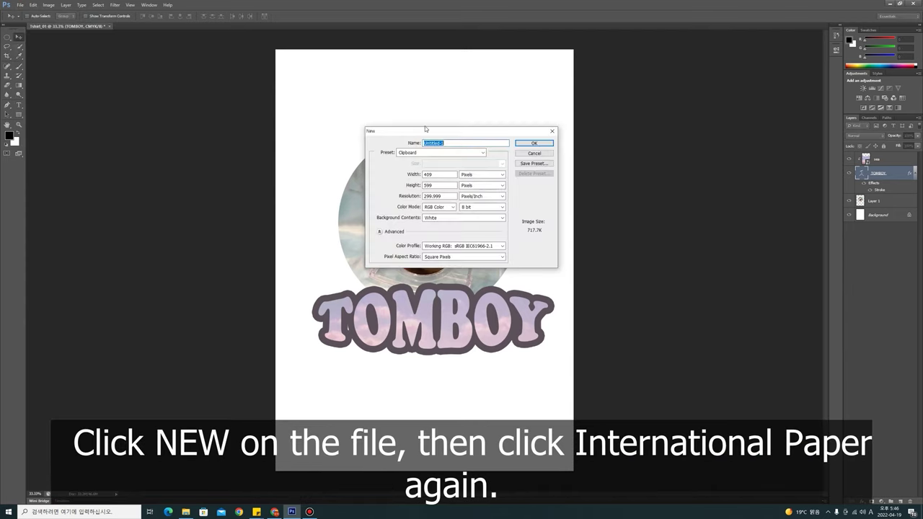
left_click(479, 149)
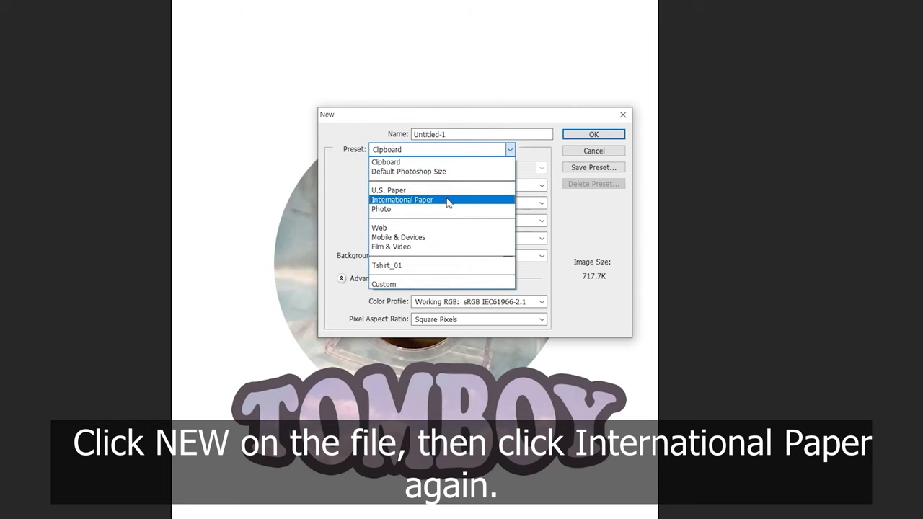
left_click(449, 200)
double_click(463, 134)
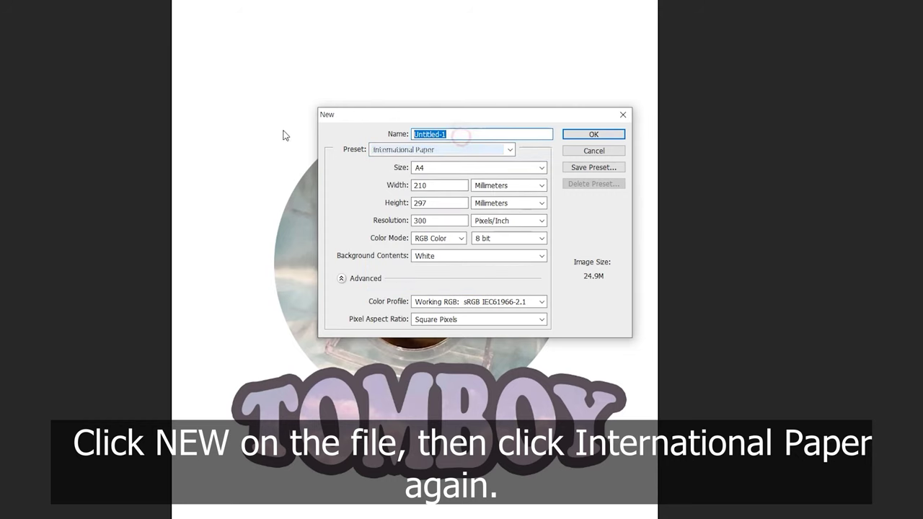
type("Tshirt_02")
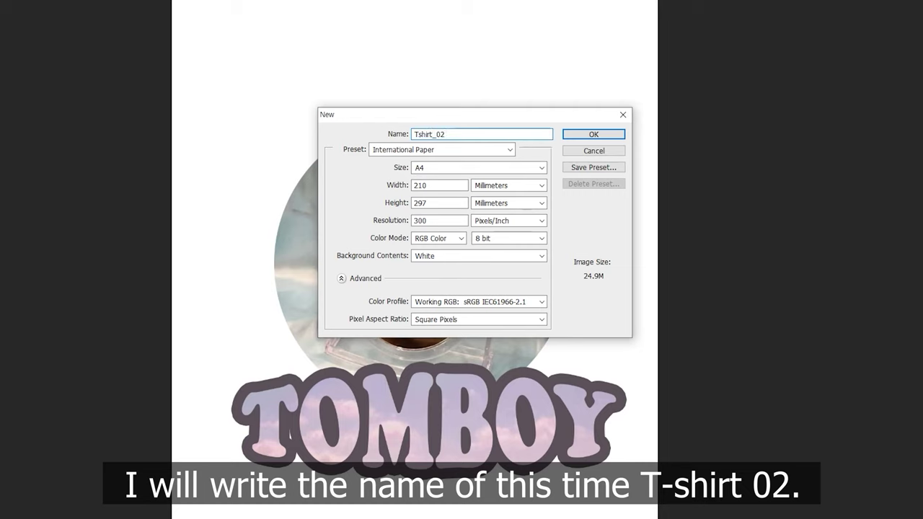
left_click(442, 238)
left_click(442, 279)
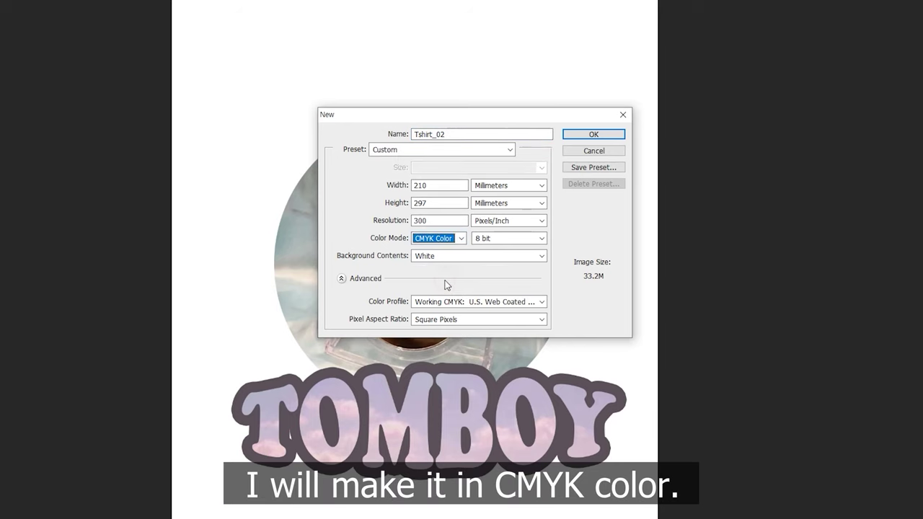
left_click(532, 142)
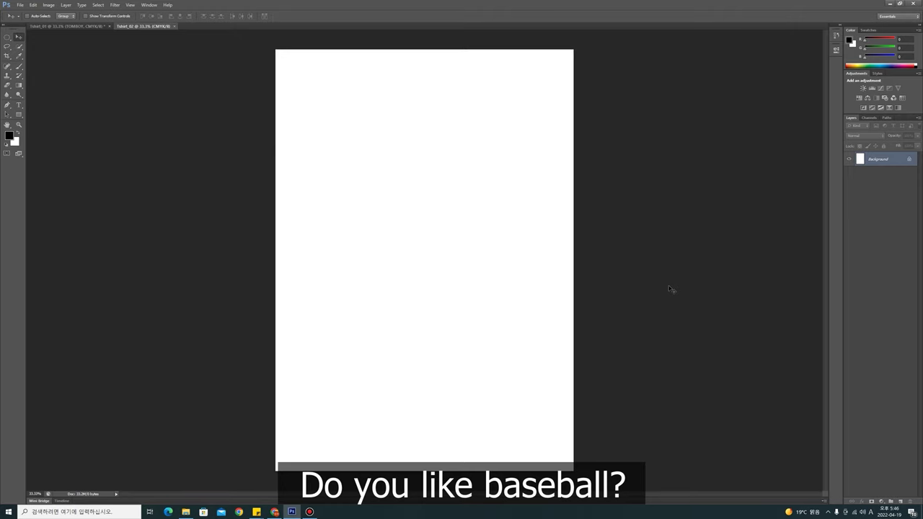
Browse to Desktop › source › baseball and select the retro baseball player PNG
left_click(275, 512)
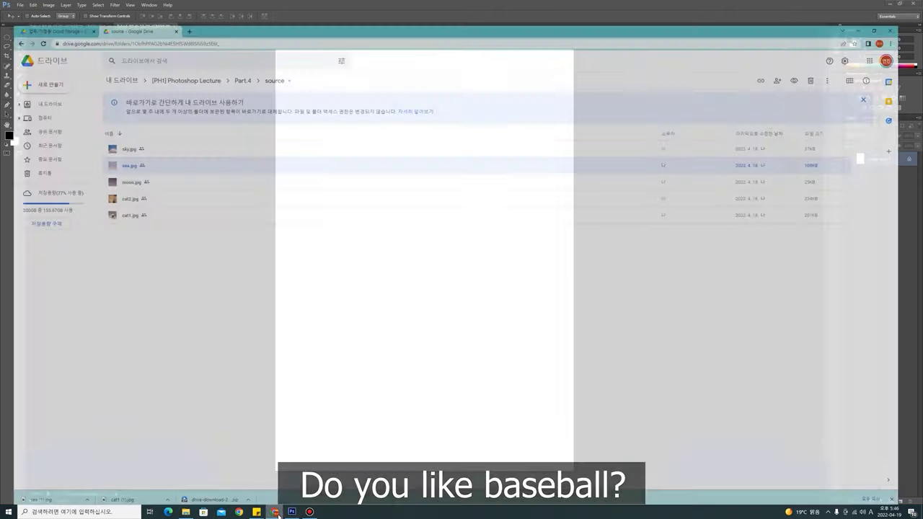
left_click(185, 512)
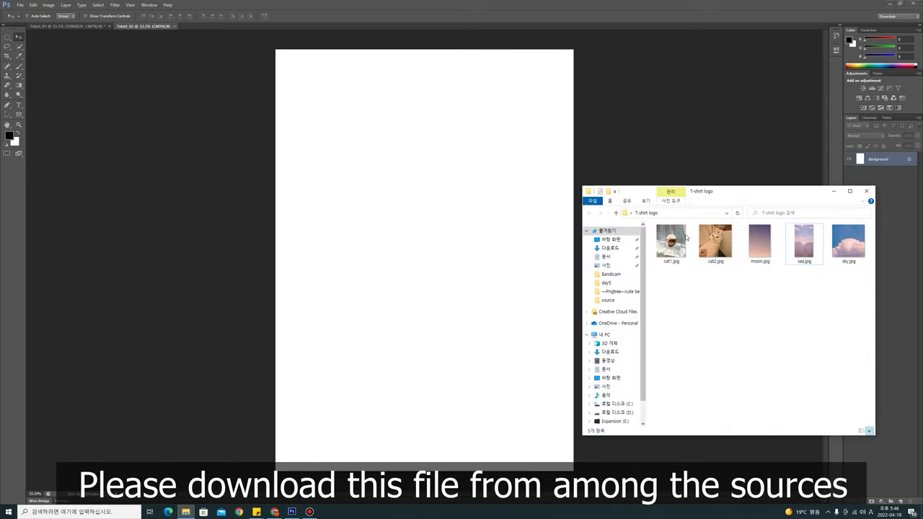
left_click(613, 239)
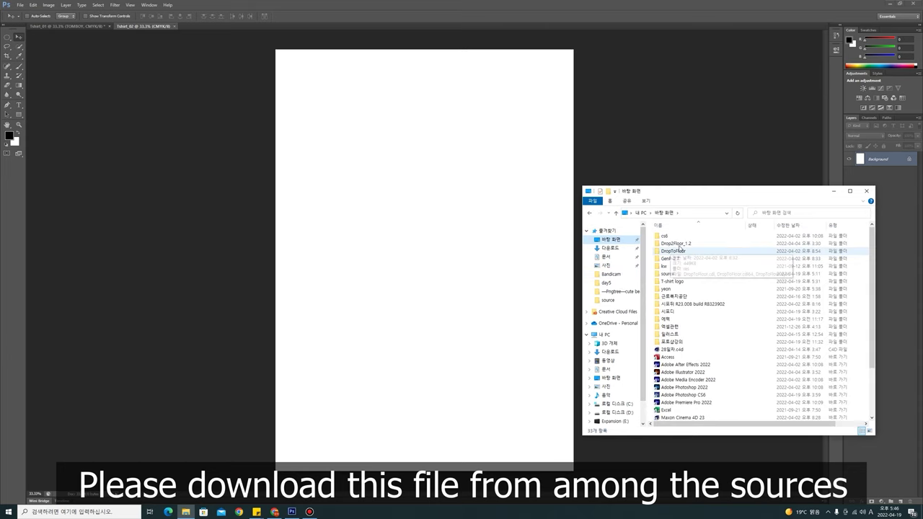
double_click(684, 276)
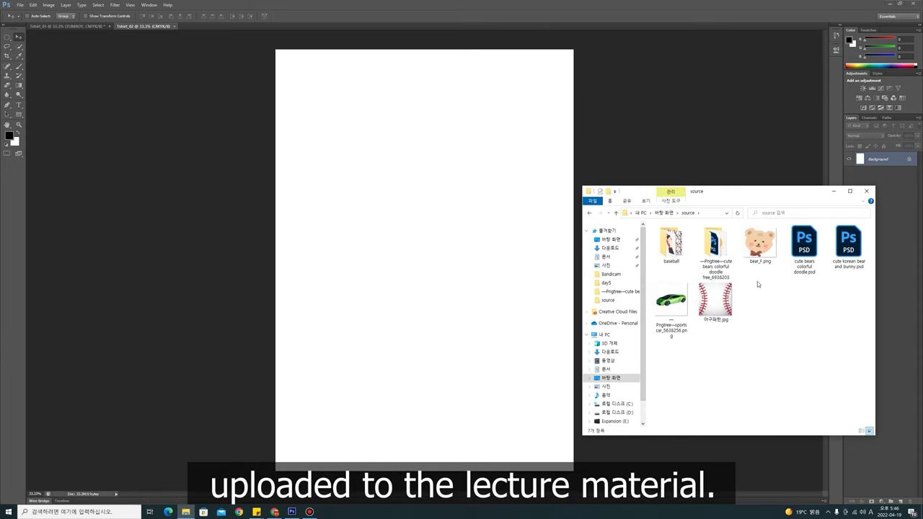
double_click(671, 244)
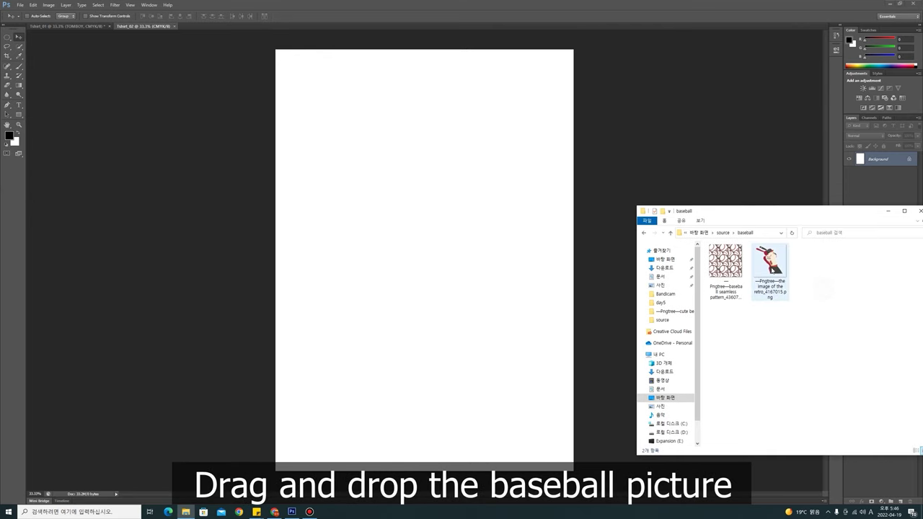
left_click(785, 273)
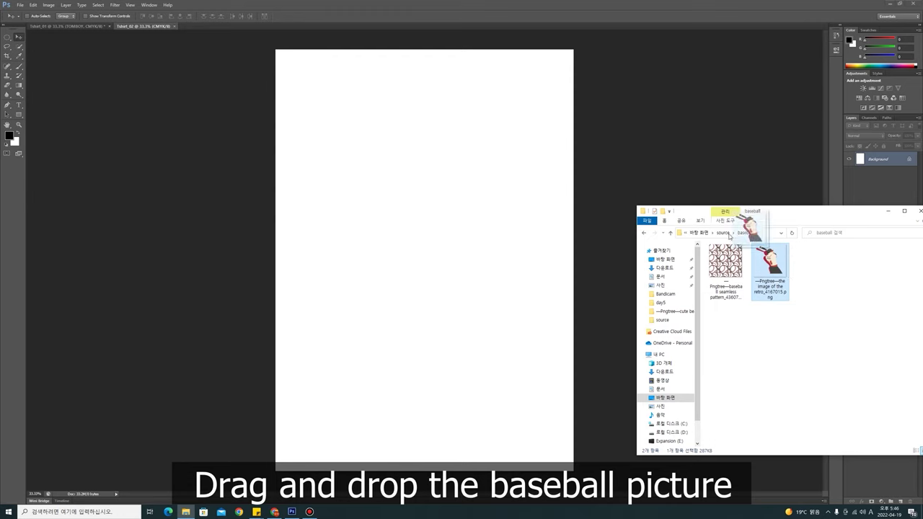
Place the retro baseball player PNG on Tshirt_02, shrink it proportionally and move it higher
left_click_drag(776, 268, 491, 220)
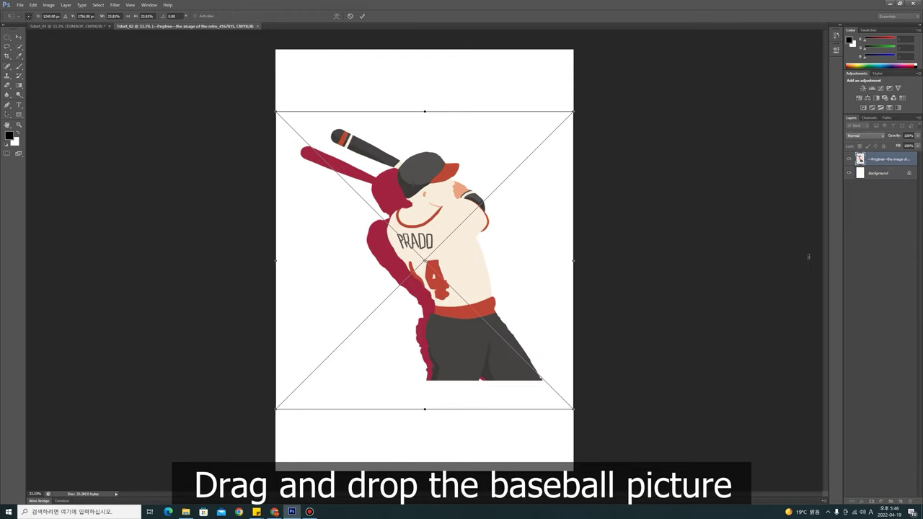
key("Return")
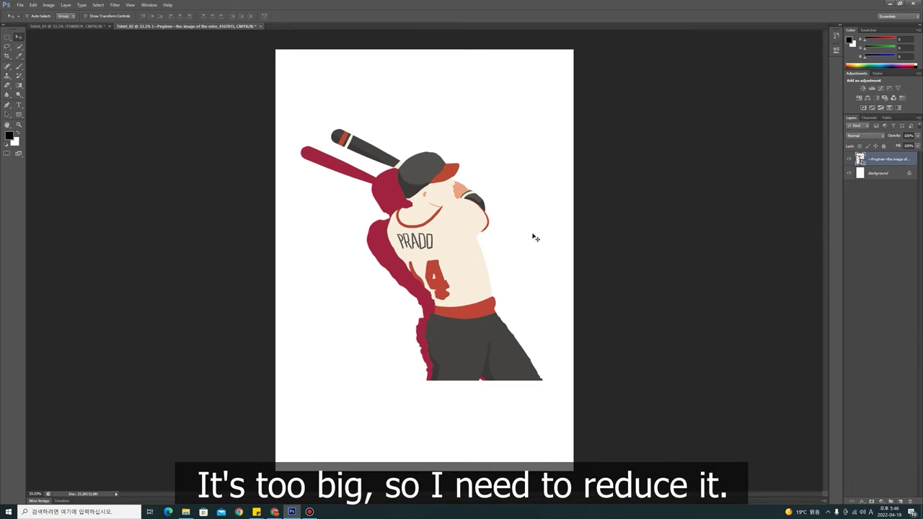
key("ctrl+t")
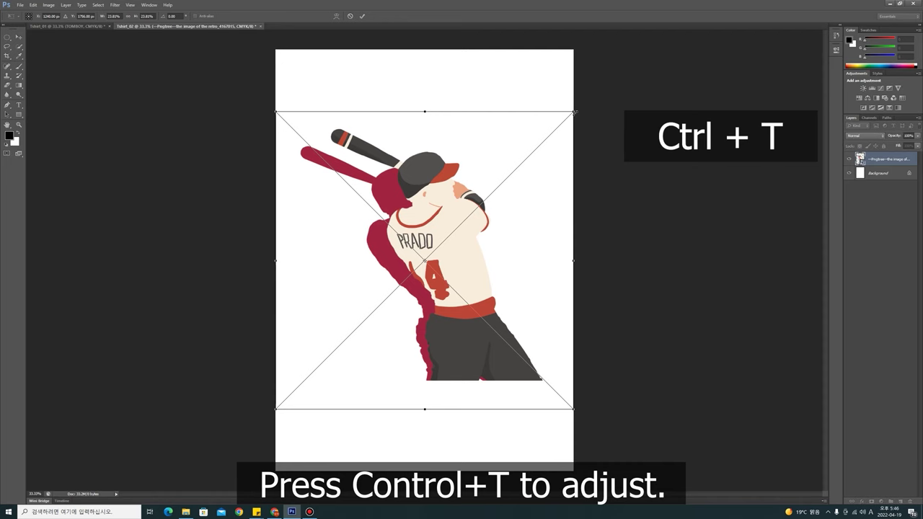
left_click_drag(575, 112, 532, 173)
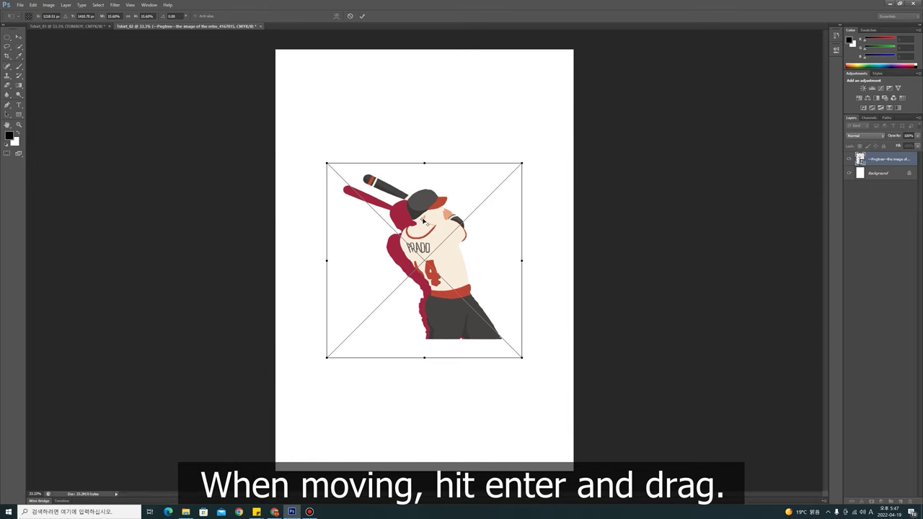
key("Return")
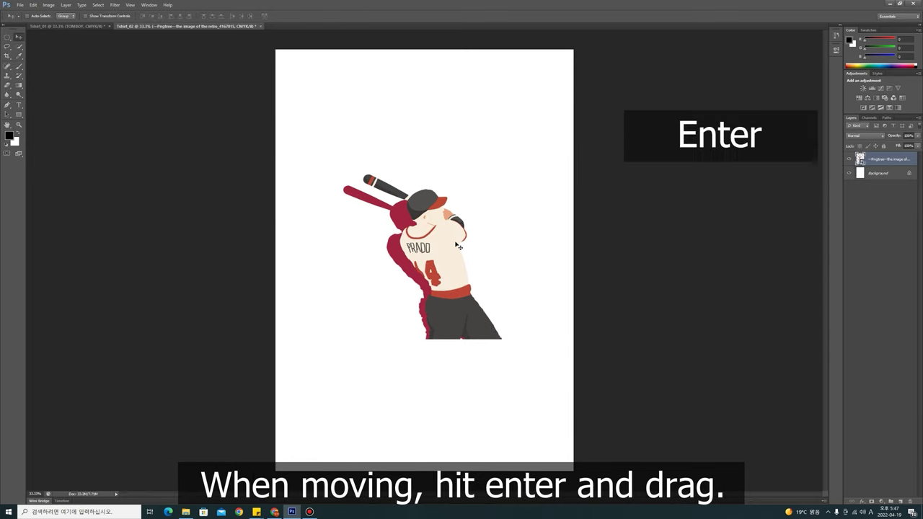
left_click_drag(461, 252, 455, 206)
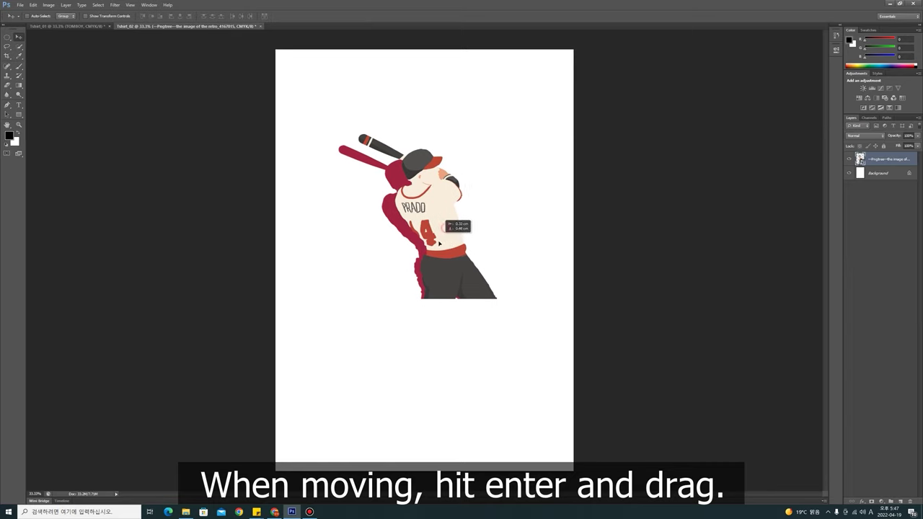
left_click_drag(447, 246, 446, 241)
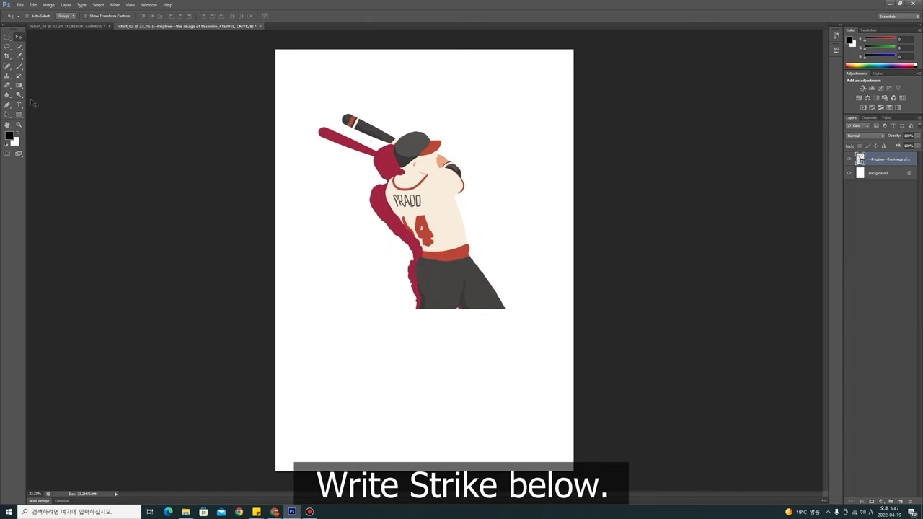
Add the black word STRIKE below the baseball player and centre it beneath him
left_click(18, 104)
left_click(435, 363)
type("S")
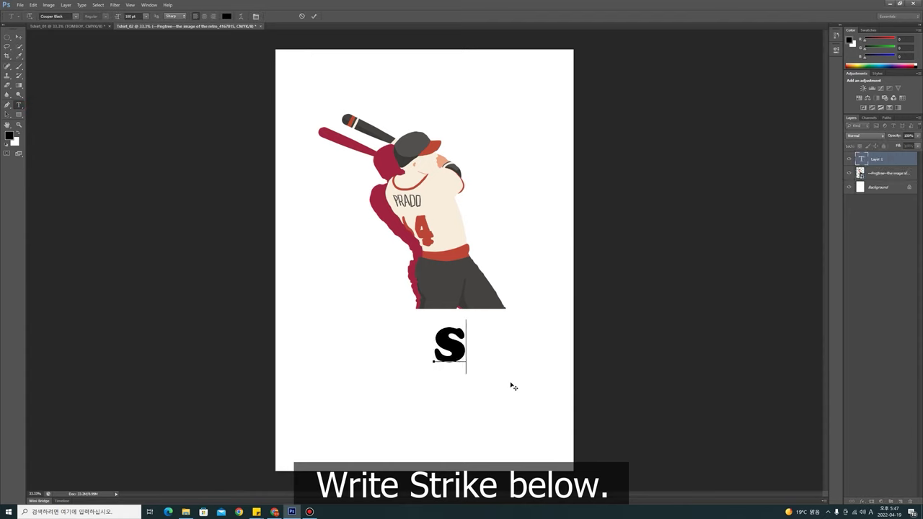
type("TRI")
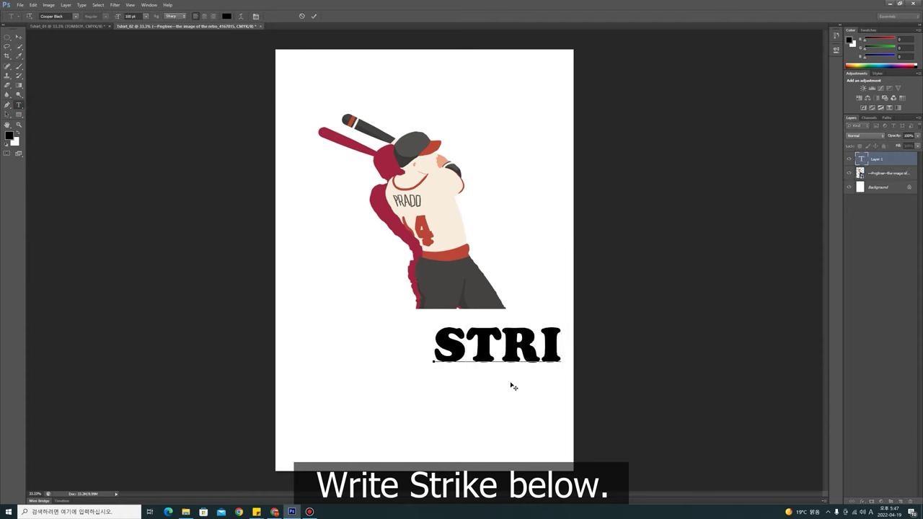
type("KE")
key("ctrl+Return")
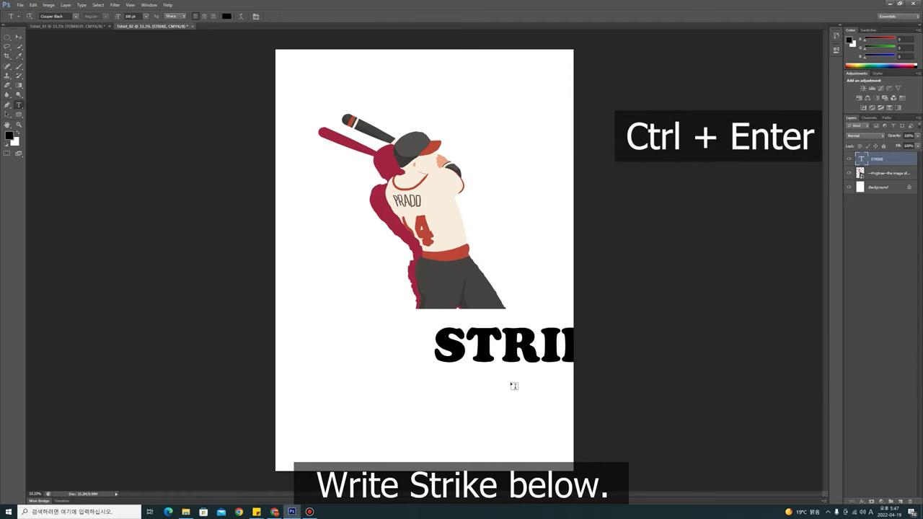
left_click(18, 37)
left_click_drag(524, 349, 425, 343)
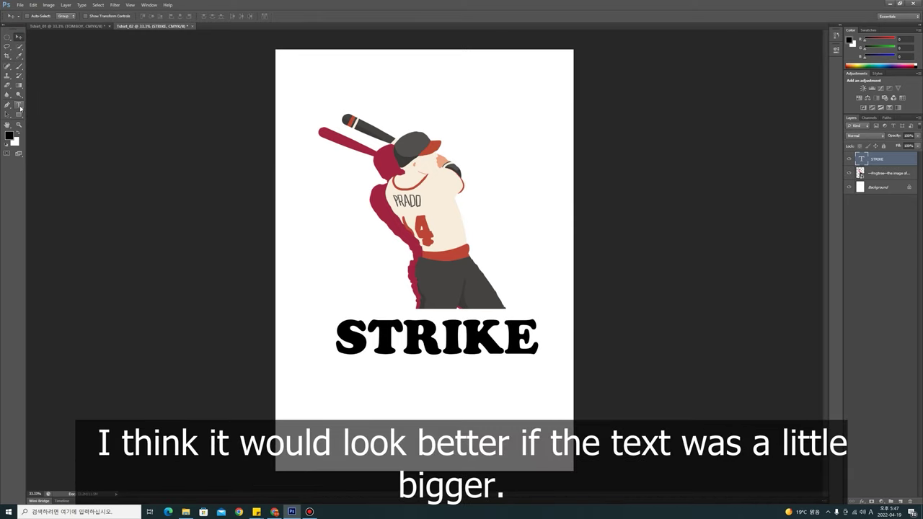
left_click(20, 105)
Change the STRIKE text's font size from 100 pt to 120 pt and commit it
left_click(440, 339)
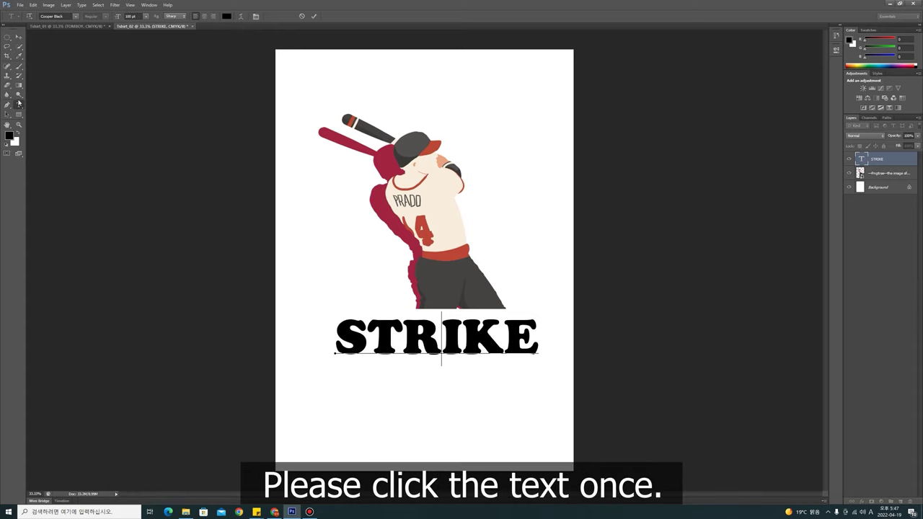
left_click(19, 37)
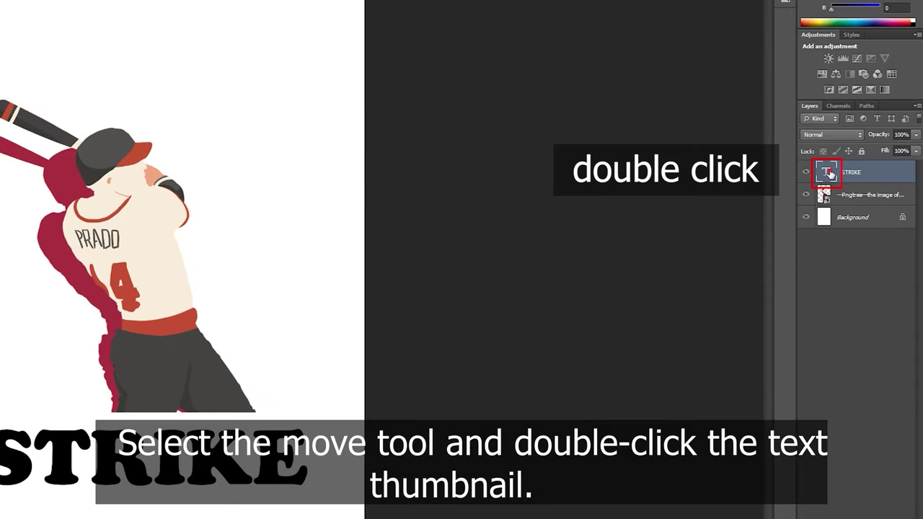
double_click(831, 174)
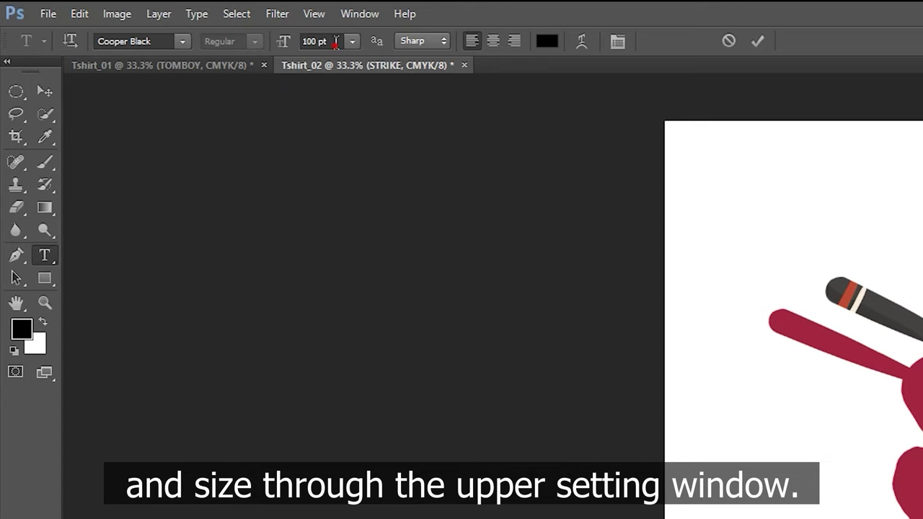
left_click(139, 16)
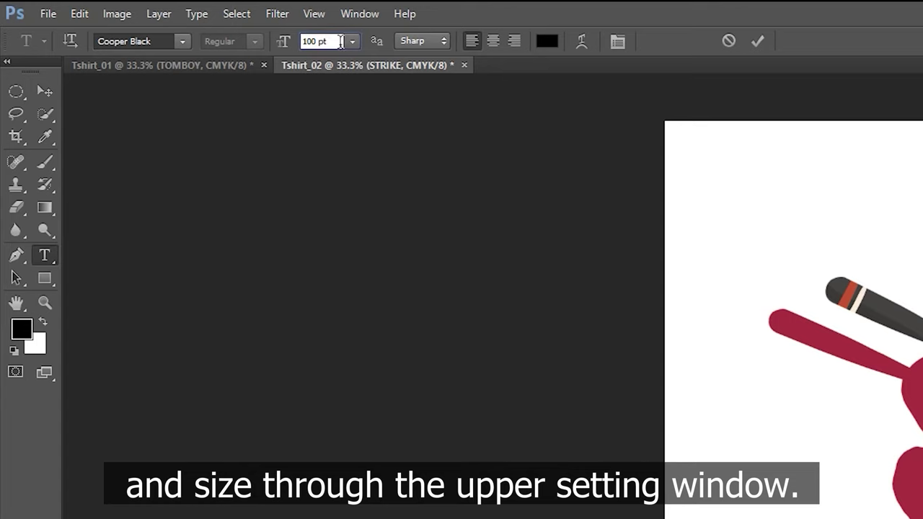
left_click(352, 42)
left_click(325, 41)
double_click(324, 41)
type("120")
key("Return")
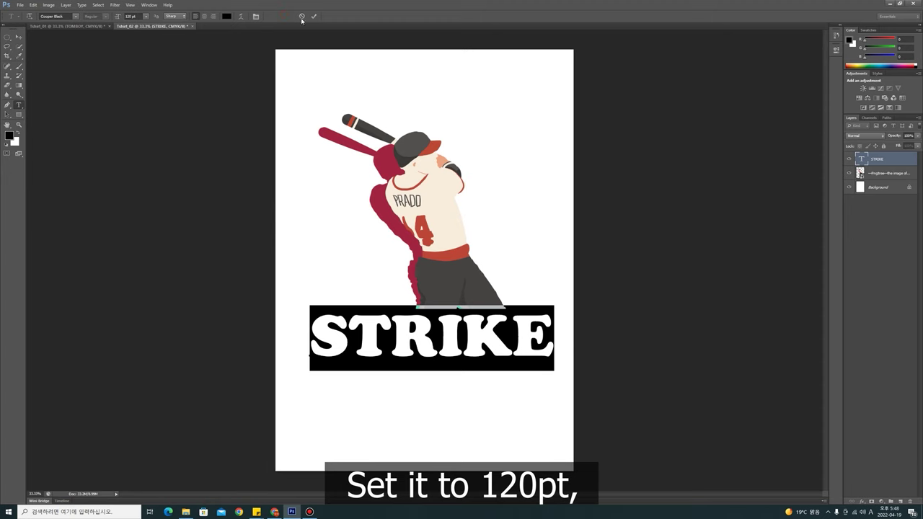
key("ctrl+Return")
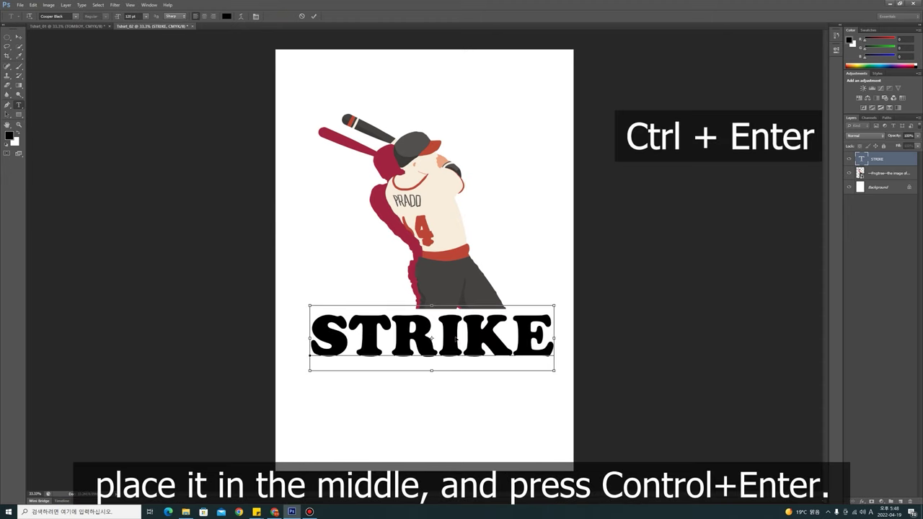
key("ctrl+Return")
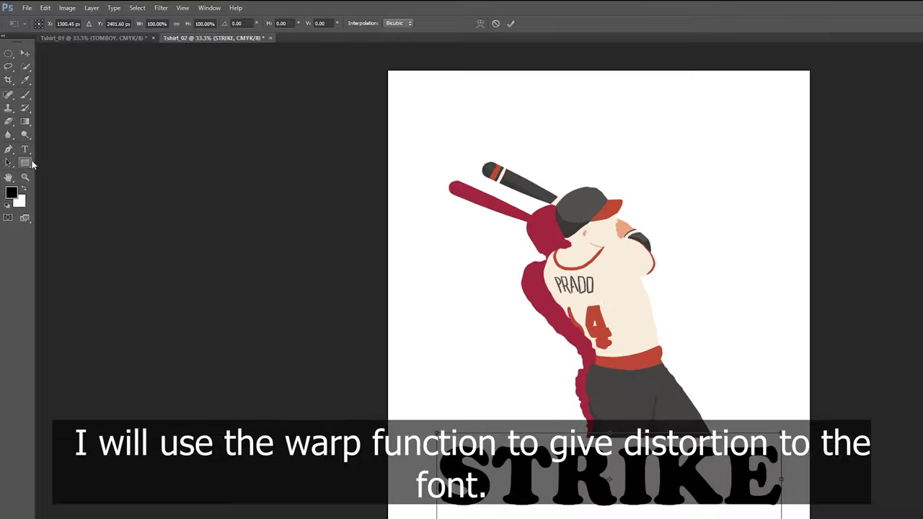
Warp STRIKE with the Arc Lower style at about +54 bend and commit it
key("t")
left_click(546, 359)
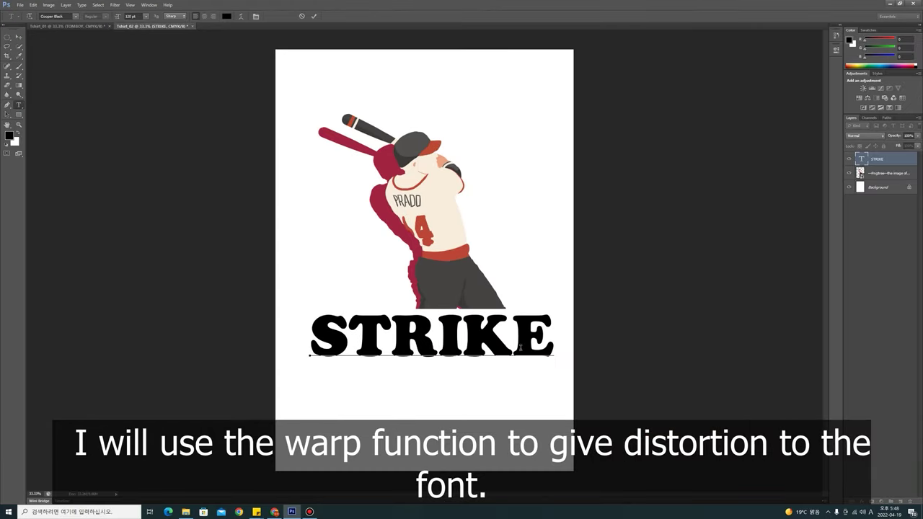
left_click(242, 16)
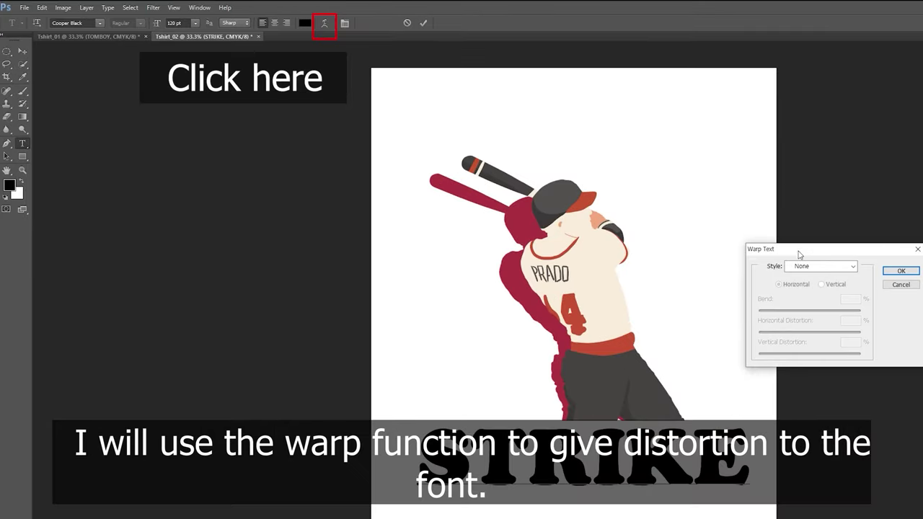
left_click(631, 184)
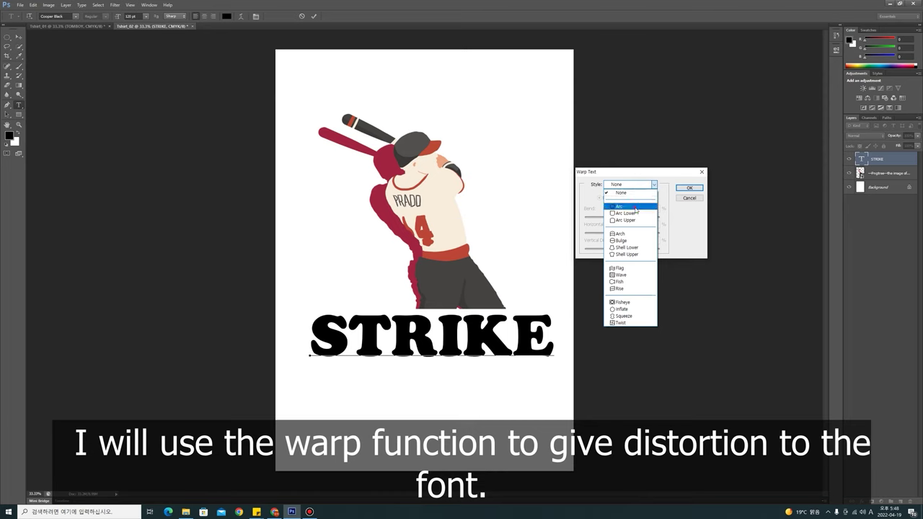
left_click(636, 210)
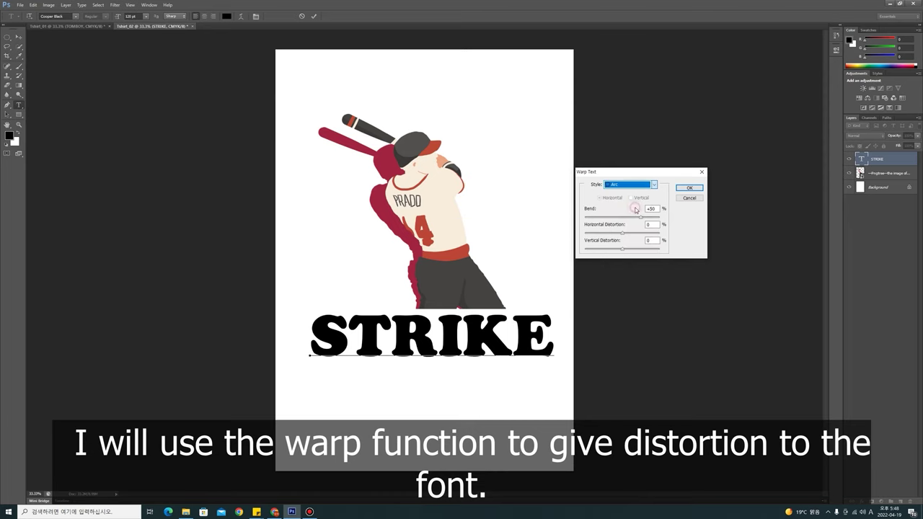
left_click(629, 184)
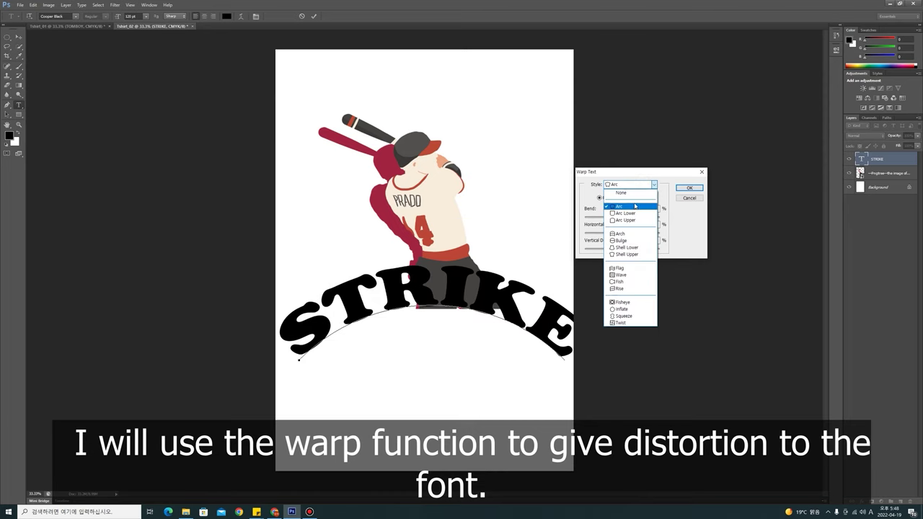
left_click(634, 213)
left_click_drag(721, 198, 724, 199)
left_click(691, 186)
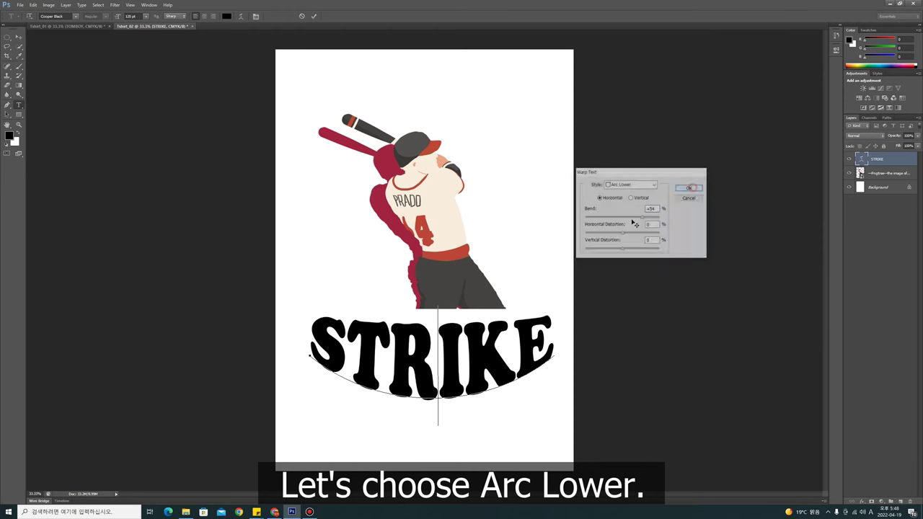
key("ctrl+Return")
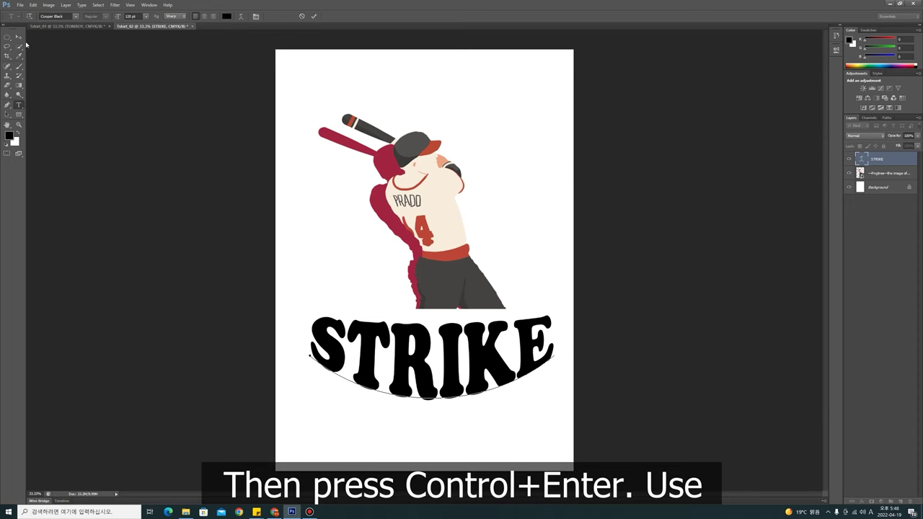
key("ctrl+Return")
Move the STRIKE text up closer to the baseball player
key("v")
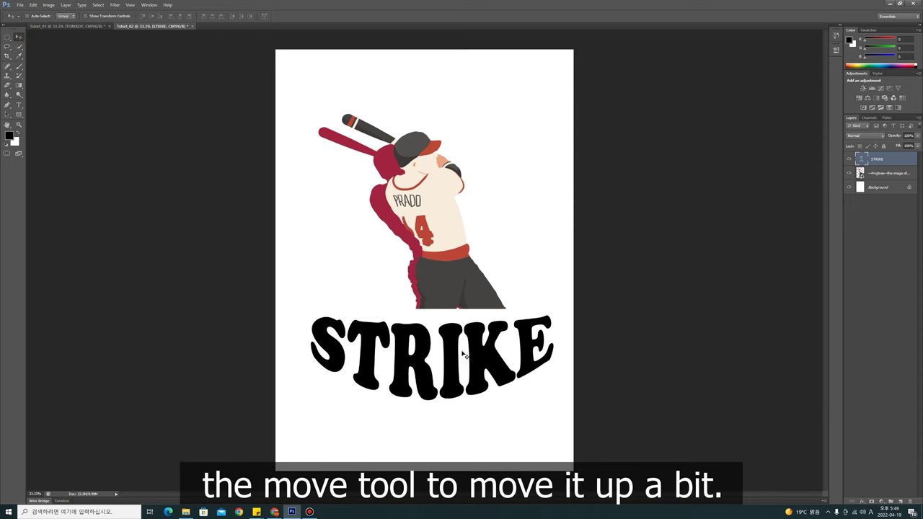
left_click_drag(465, 355, 448, 343)
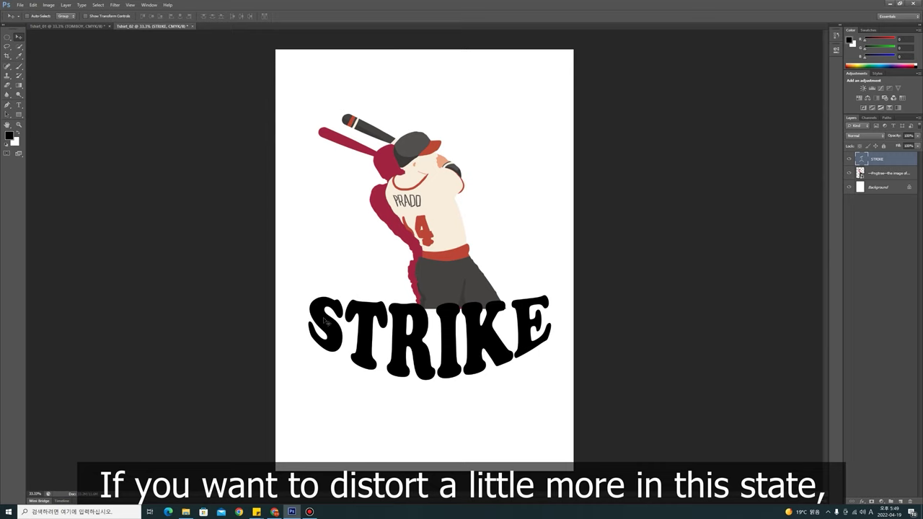
left_click(19, 106)
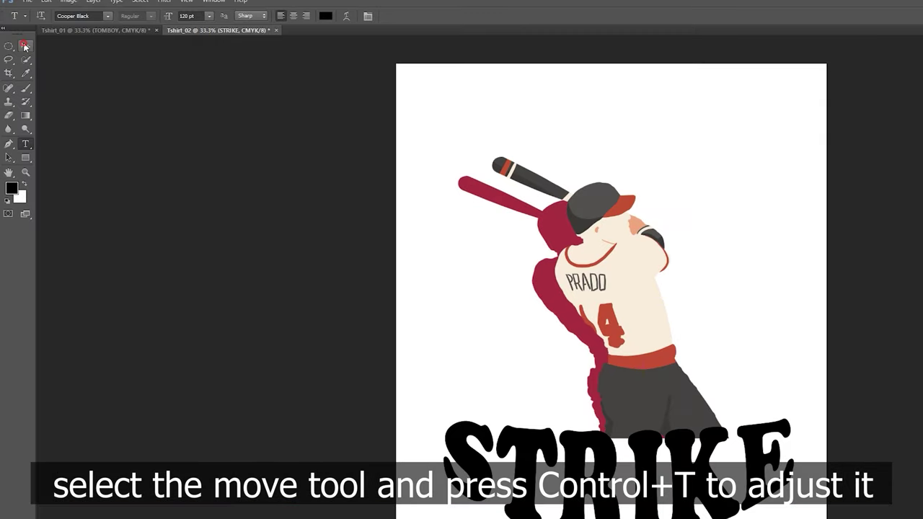
Deepen the STRIKE arc warp to about +65 bend with Free Transform warp
left_click(25, 45)
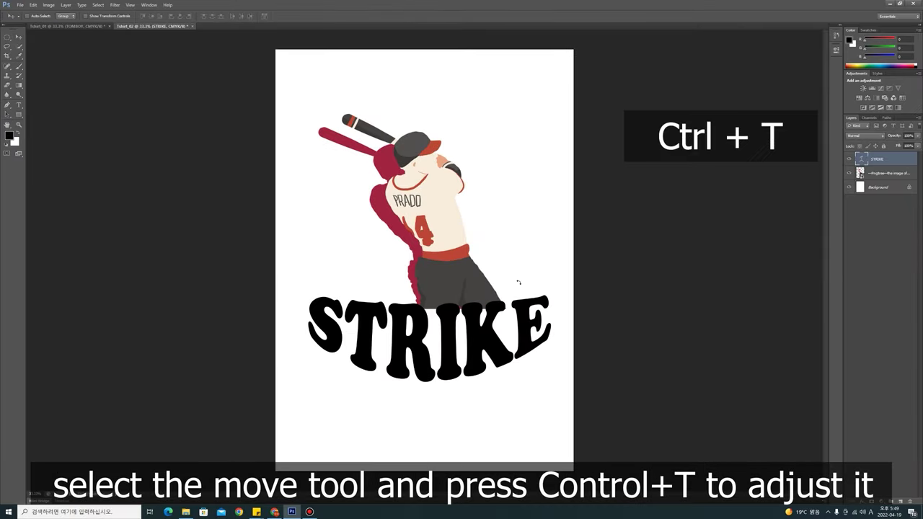
key("ctrl+t")
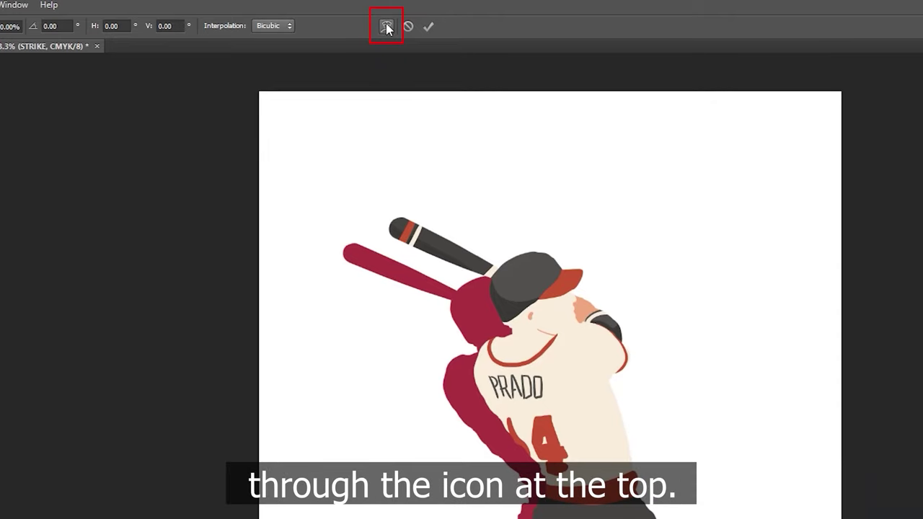
left_click(386, 27)
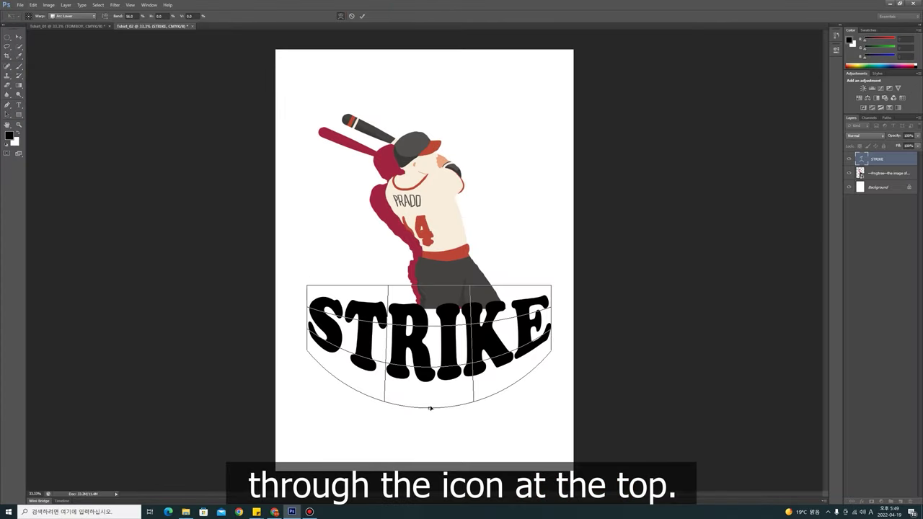
mouse_move(431, 408)
left_mouse_down()
mouse_move(430, 430)
mouse_move(426, 408)
left_mouse_up()
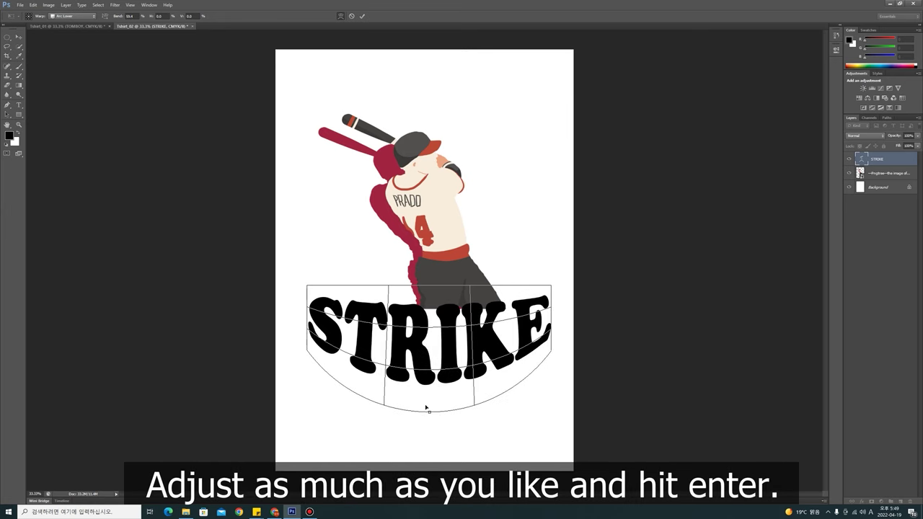
key("Return")
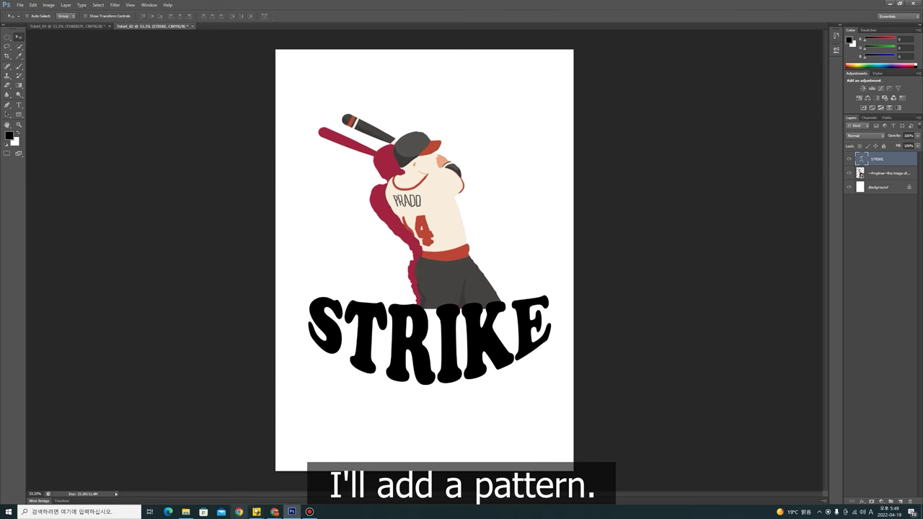
Place the baseball pattern PNG from File Explorer over the STRIKE text
left_click(186, 512)
left_click(738, 283)
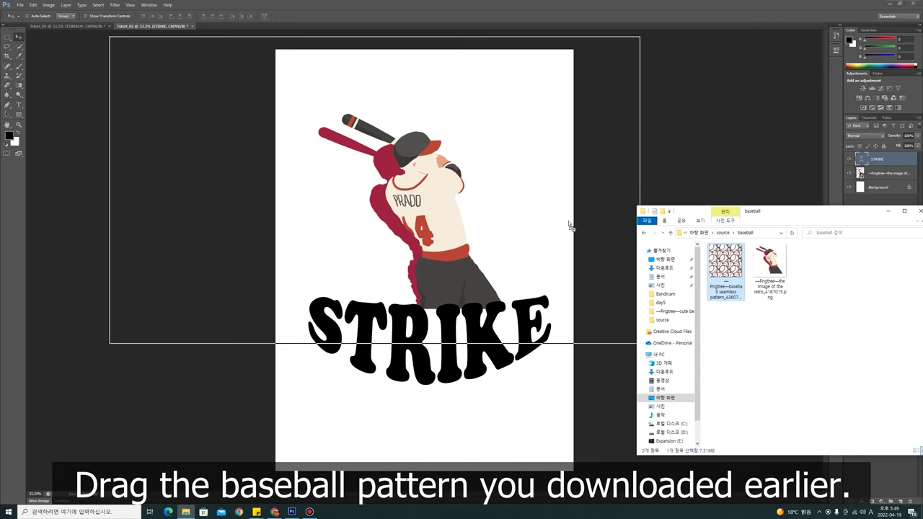
mouse_move(822, 278)
left_mouse_down()
mouse_move(516, 225)
mouse_move(608, 260)
left_mouse_up()
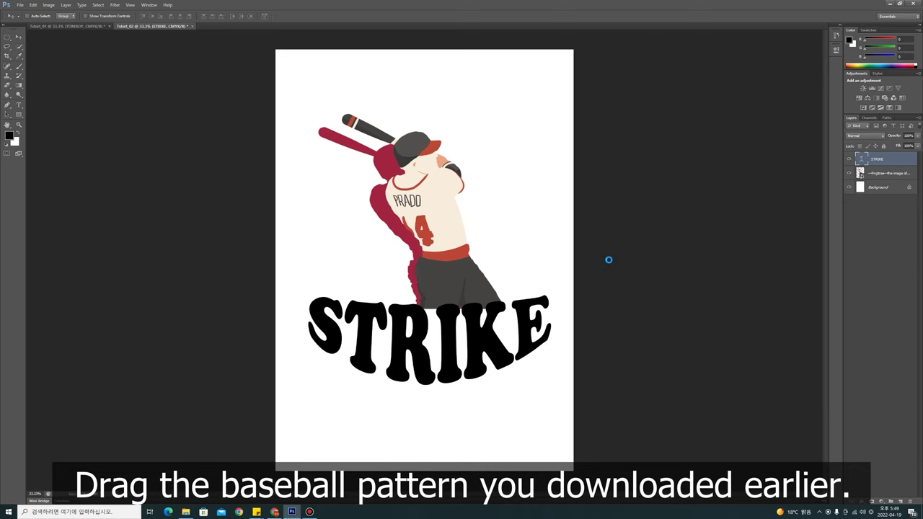
left_click_drag(471, 247, 473, 259)
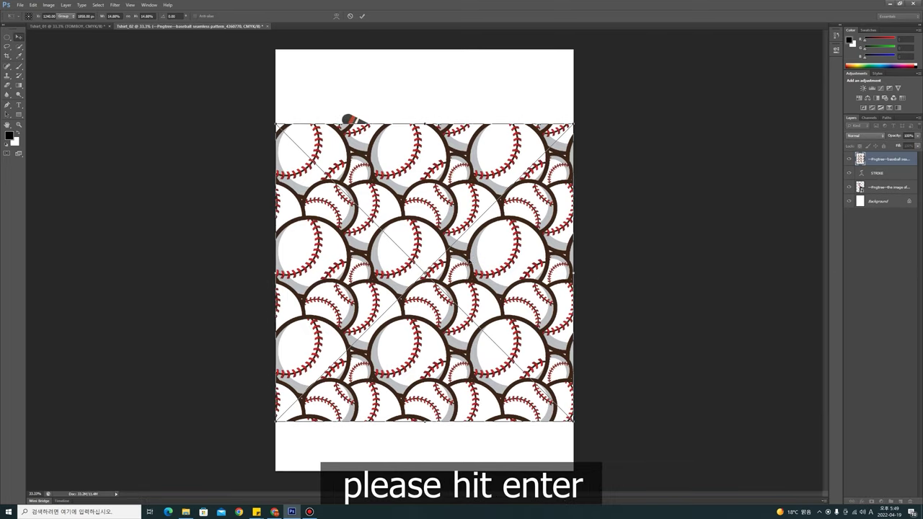
key("Return")
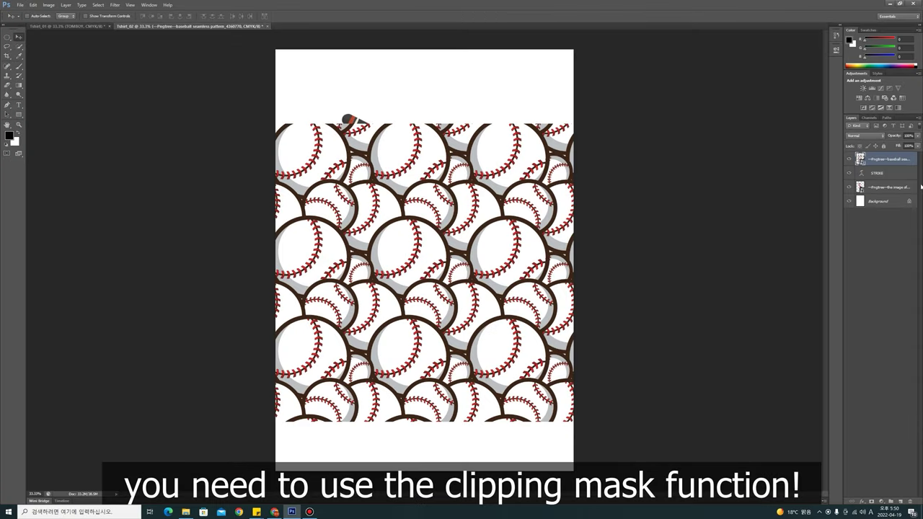
Clip the baseball pattern layer to the STRIKE text layer as a clipping mask
right_click(900, 168)
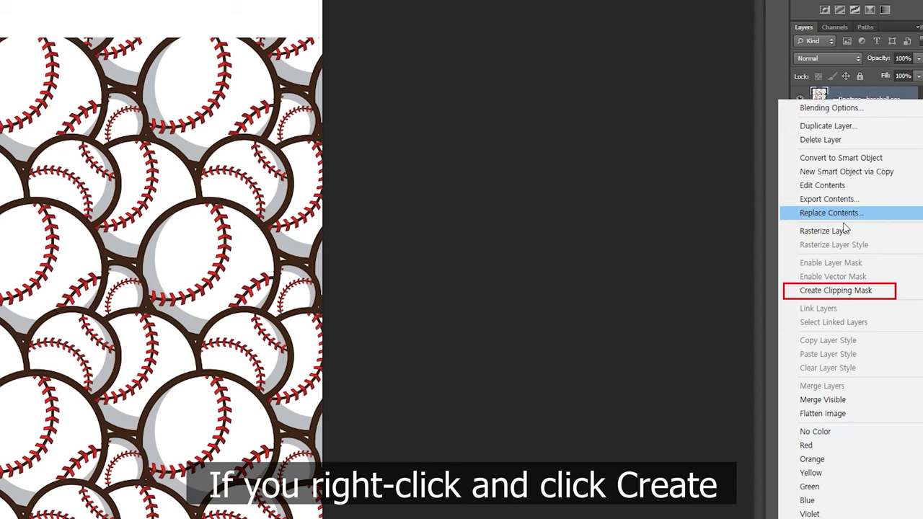
left_click(849, 295)
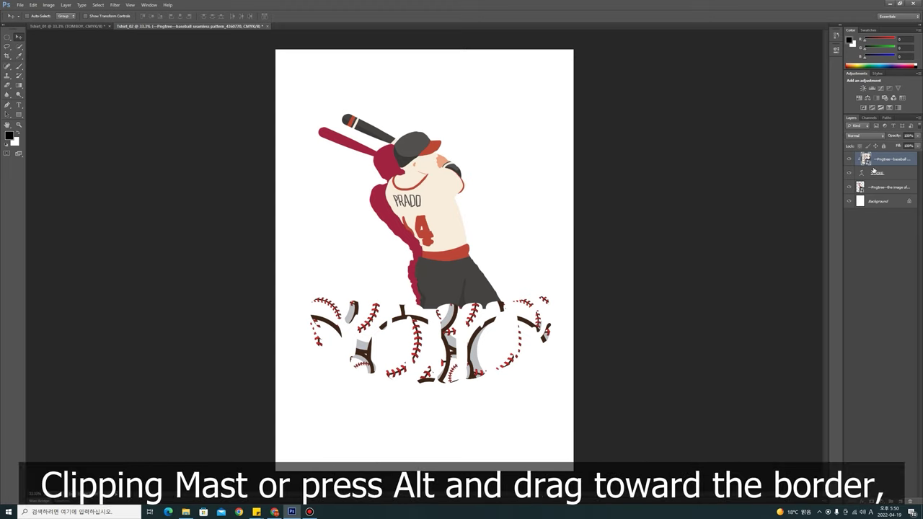
key("ctrl+z")
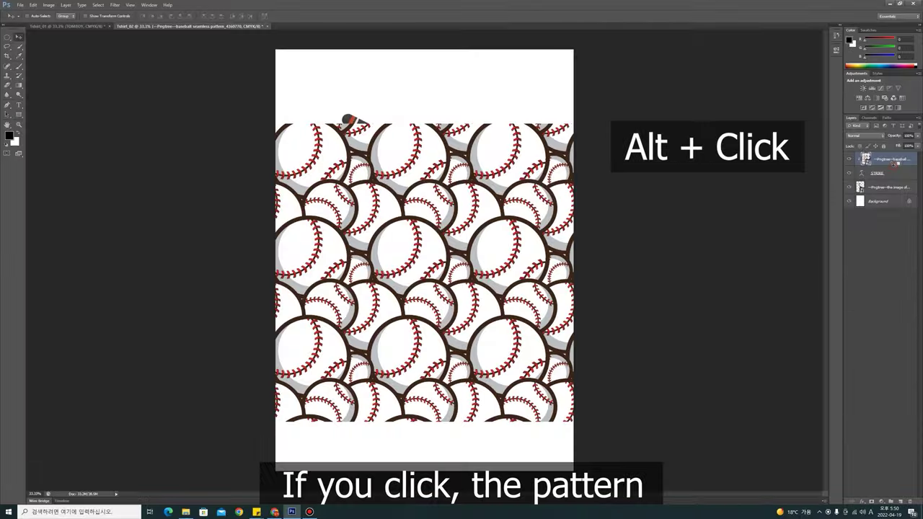
left_click(834, 230, "alt")
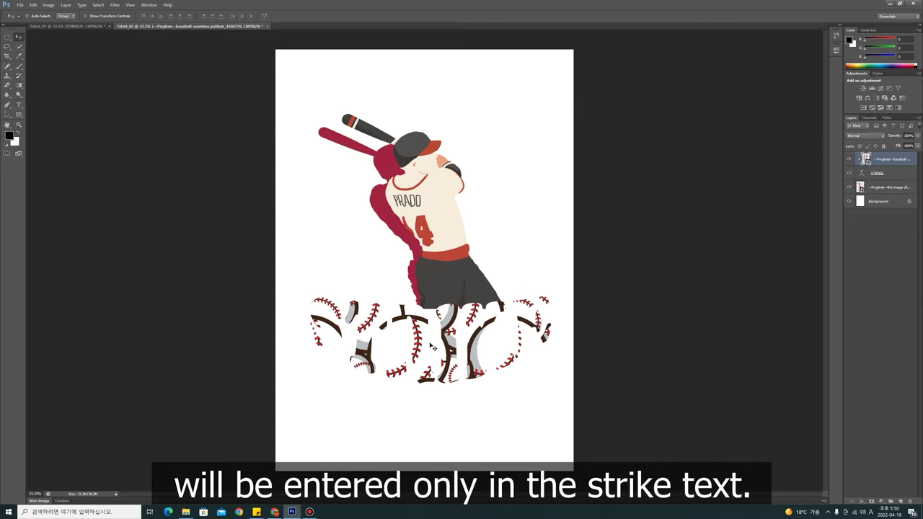
left_click(893, 177)
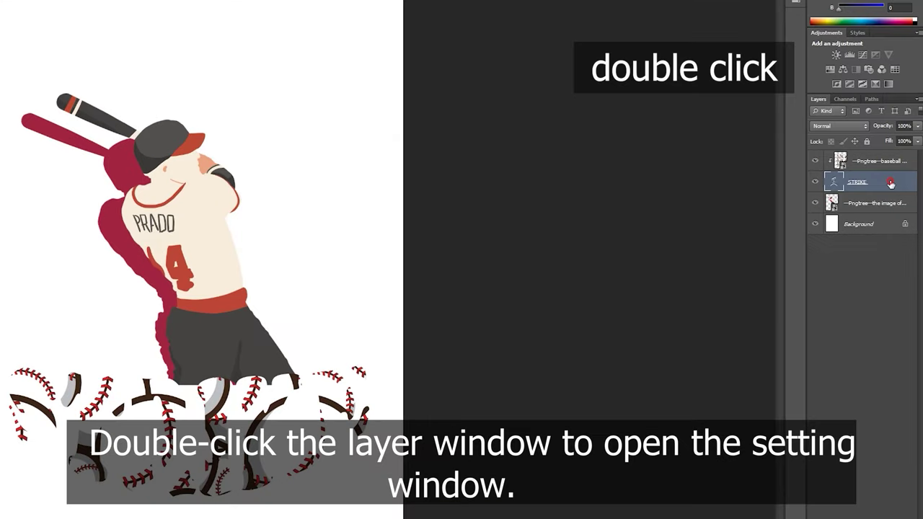
Give STRIKE a 50 px dark red (a22440) stroke layer style
double_click(891, 185)
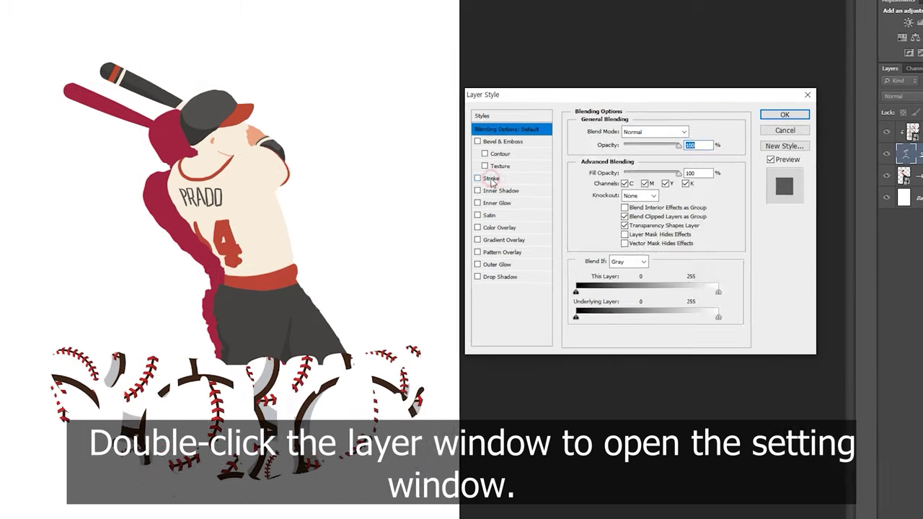
left_click(433, 205)
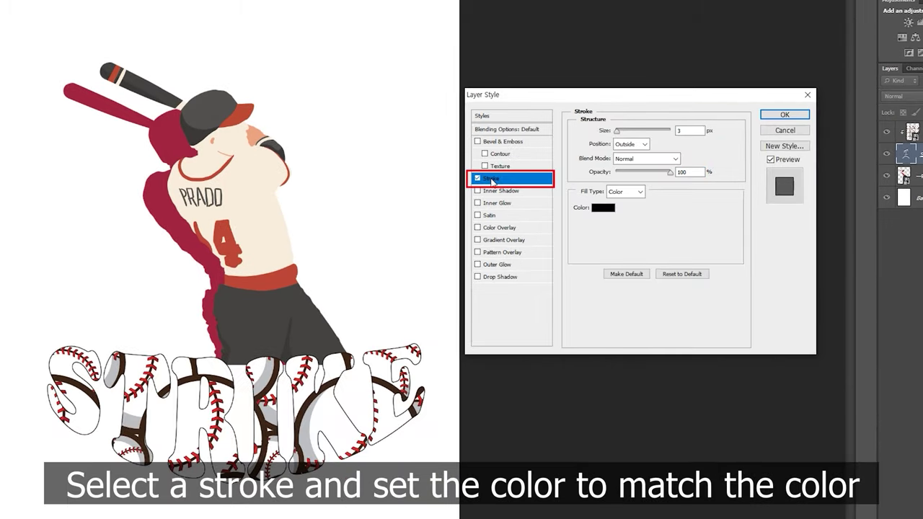
left_click(603, 207)
left_click(177, 244)
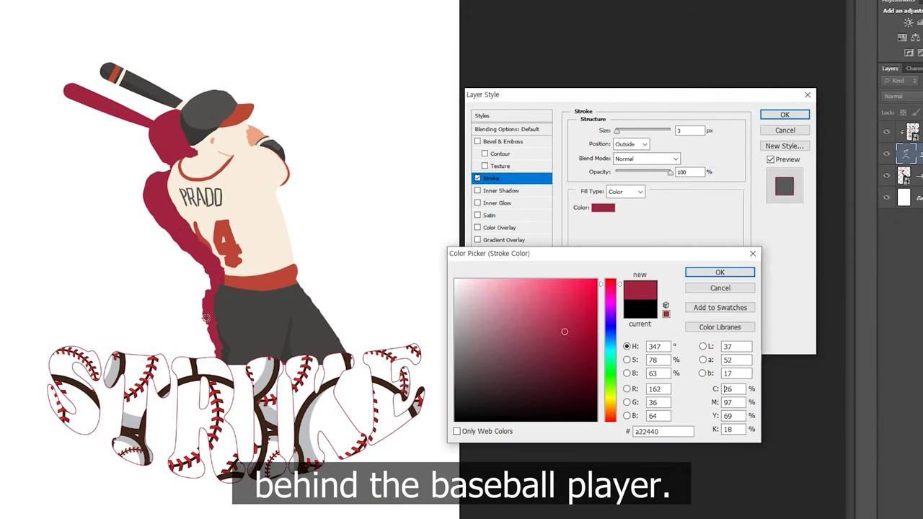
left_click(712, 272)
left_click_drag(617, 132, 631, 135)
type("50")
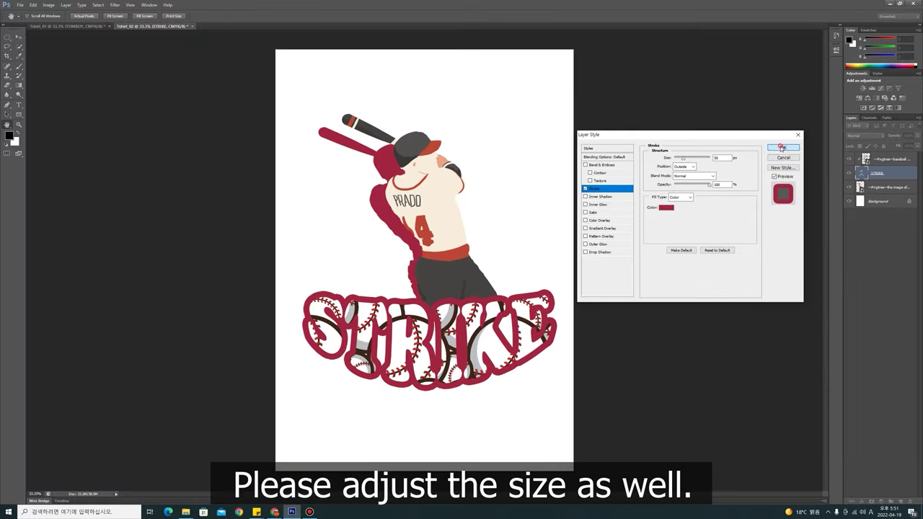
left_click(782, 149)
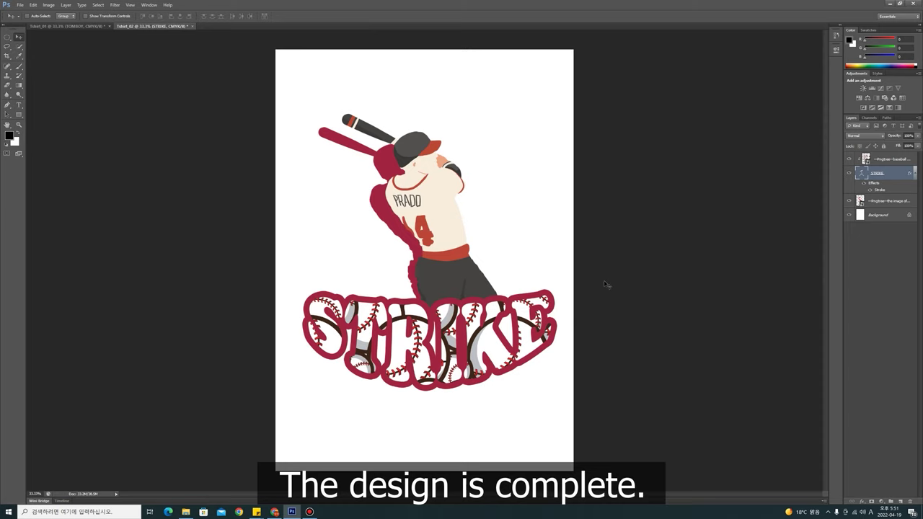
Compare the finished TOMBOY and STRIKE designs by switching between their tabs
left_click(69, 27)
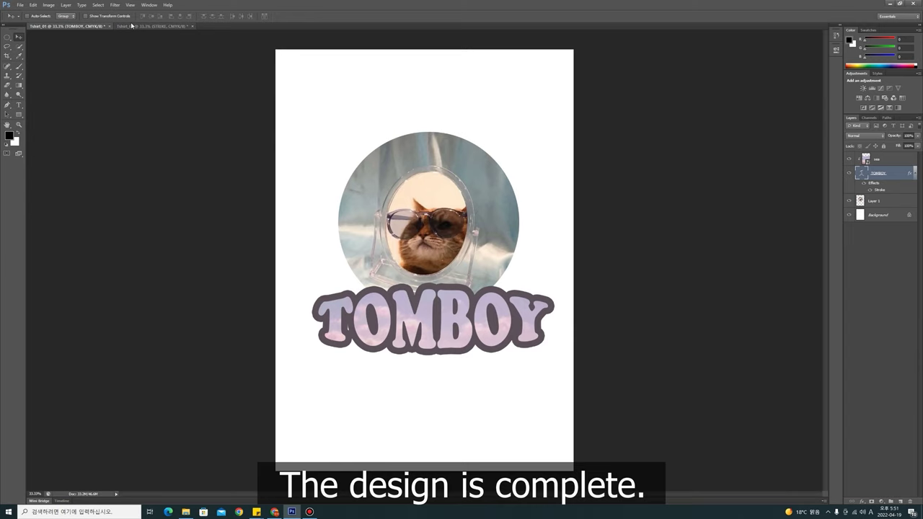
left_click(153, 27)
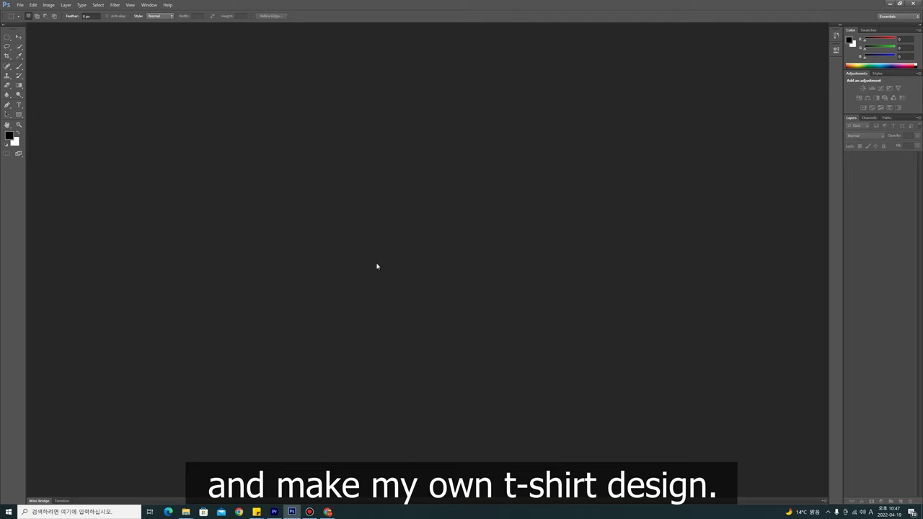
Create a new A4 International Paper document named Tshirt_me, 300 ppi, CMYK Color
left_click(20, 5)
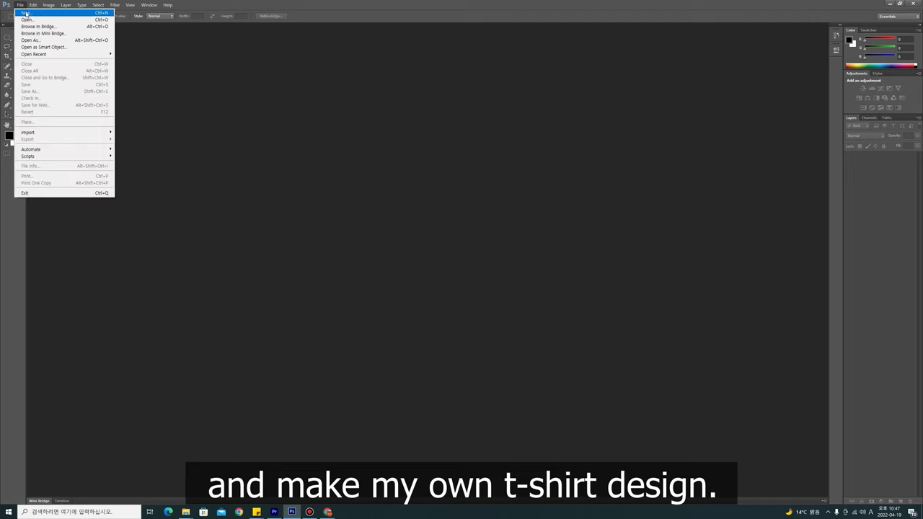
left_click(26, 14)
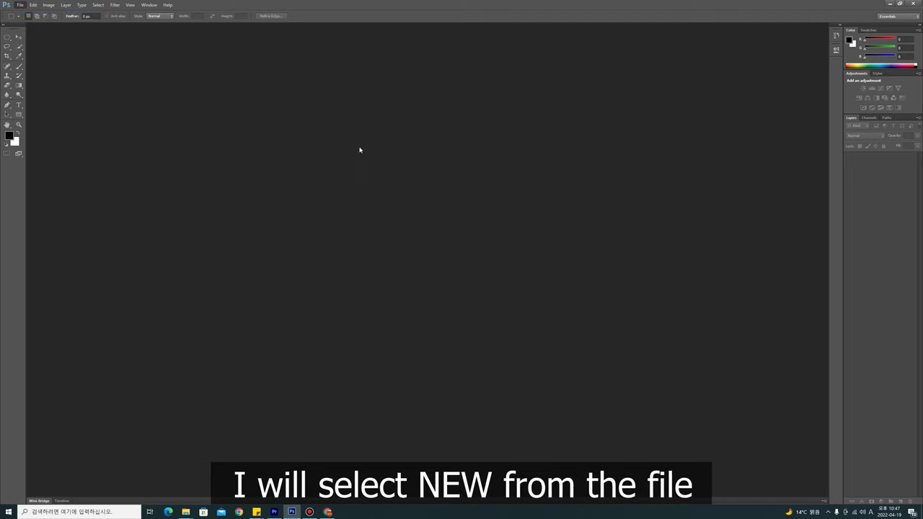
left_click(460, 154)
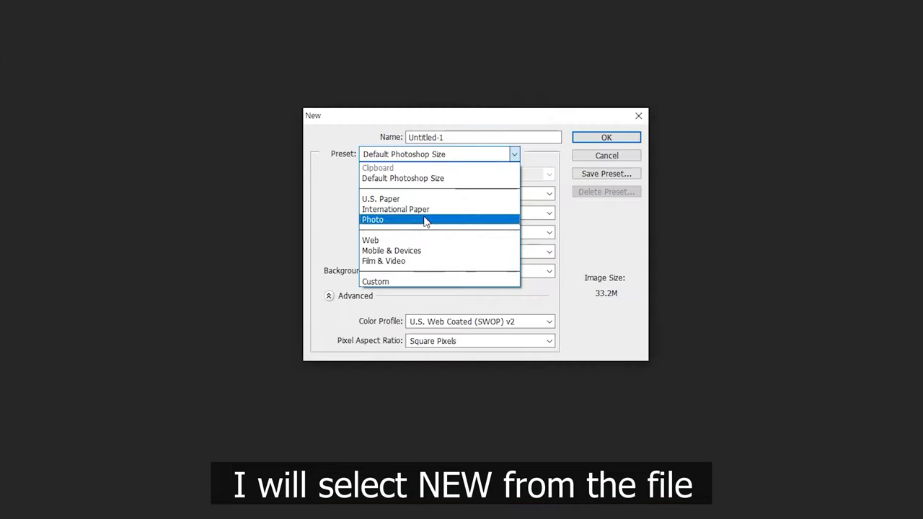
left_click(433, 182)
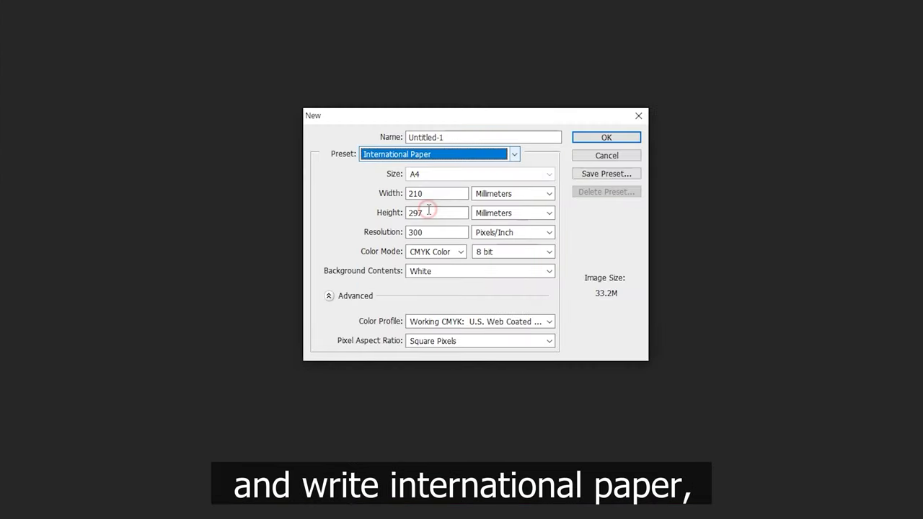
left_click(456, 138)
type("Tshirt_me")
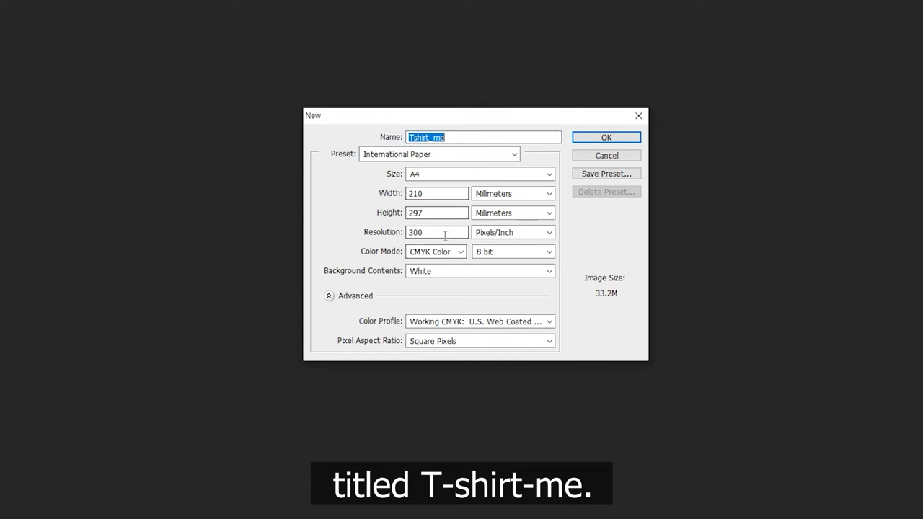
left_click(449, 250)
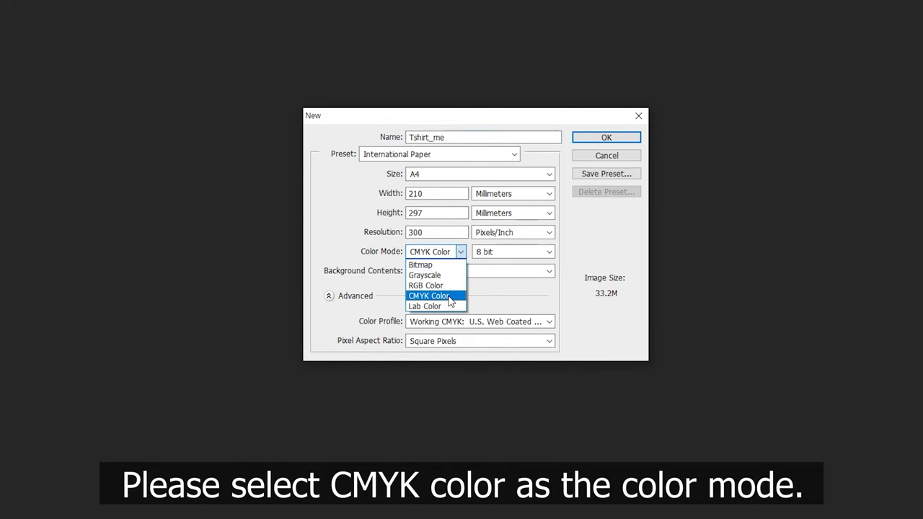
left_click(581, 252)
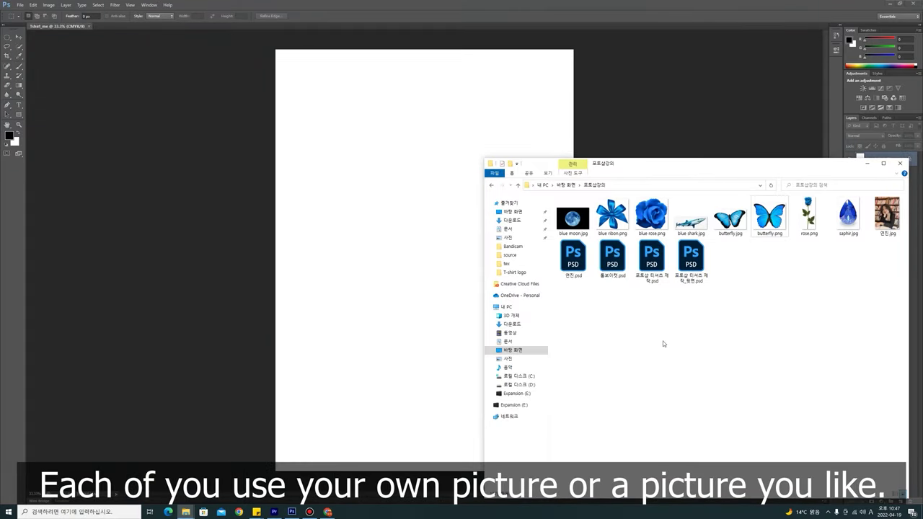
Place the portrait JPG from File Explorer onto the Tshirt_me page
left_click_drag(481, 159, 636, 224)
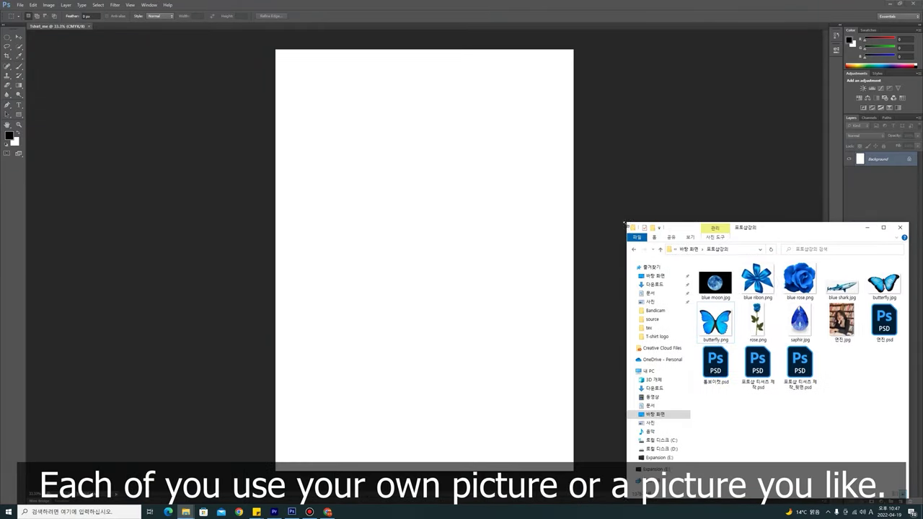
left_click_drag(752, 232, 752, 162)
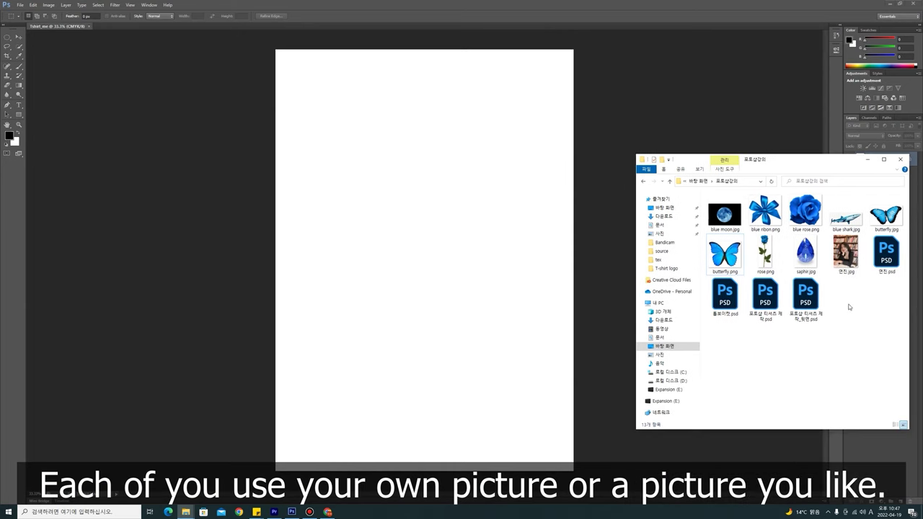
mouse_move(846, 253)
left_mouse_down()
mouse_move(702, 193)
mouse_move(497, 233)
left_mouse_up()
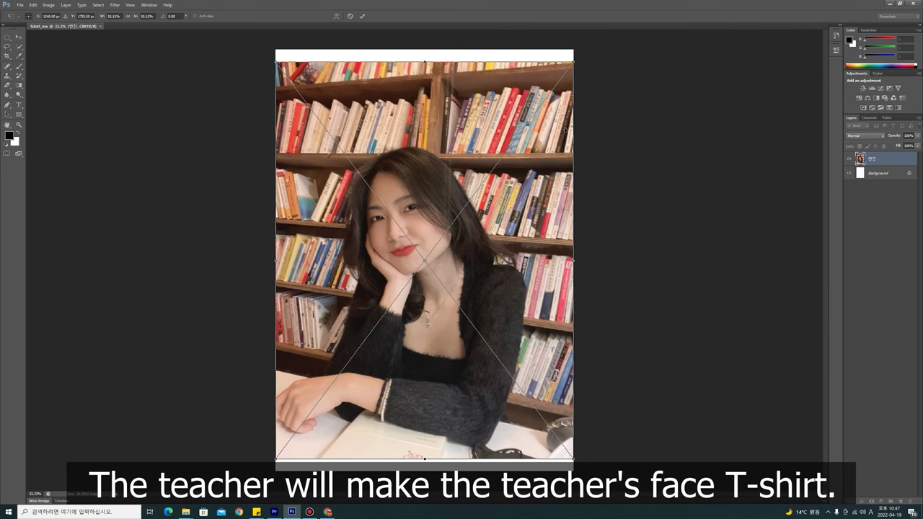
key("Return")
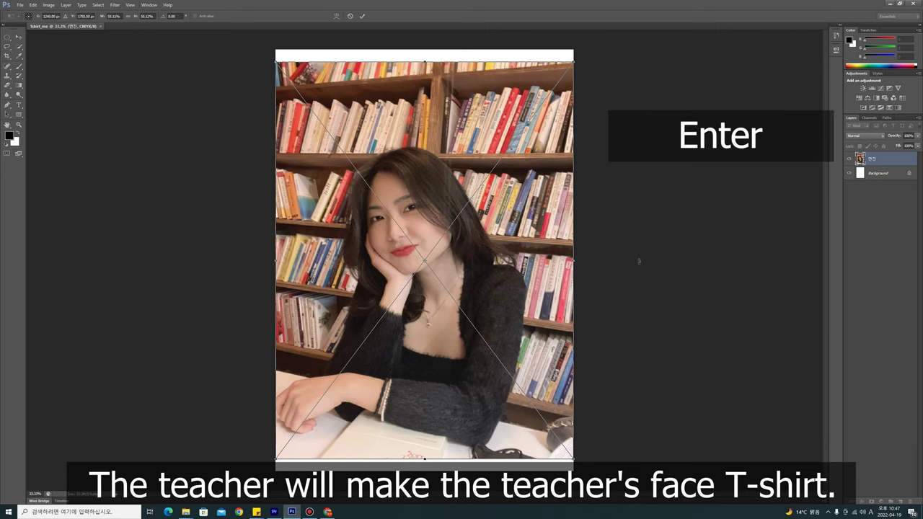
Scale the portrait photo down proportionally about its centre
left_click(19, 37)
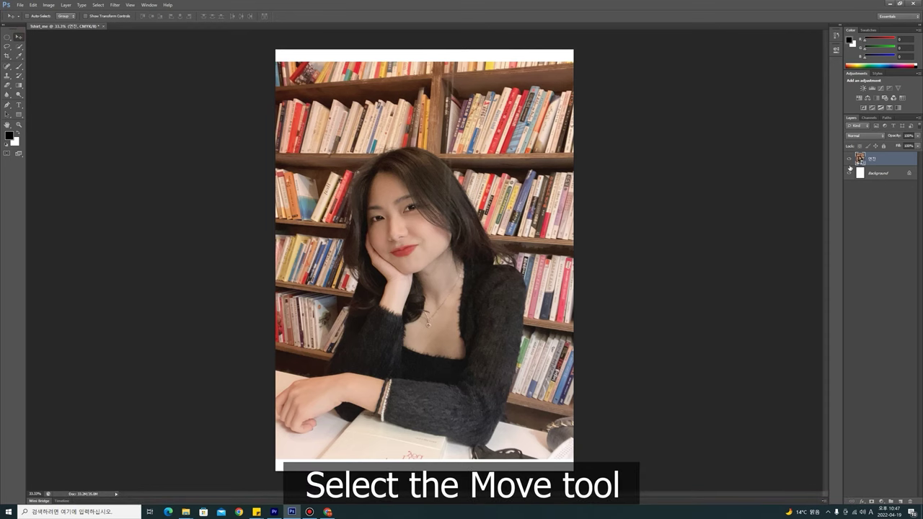
key("ctrl+t")
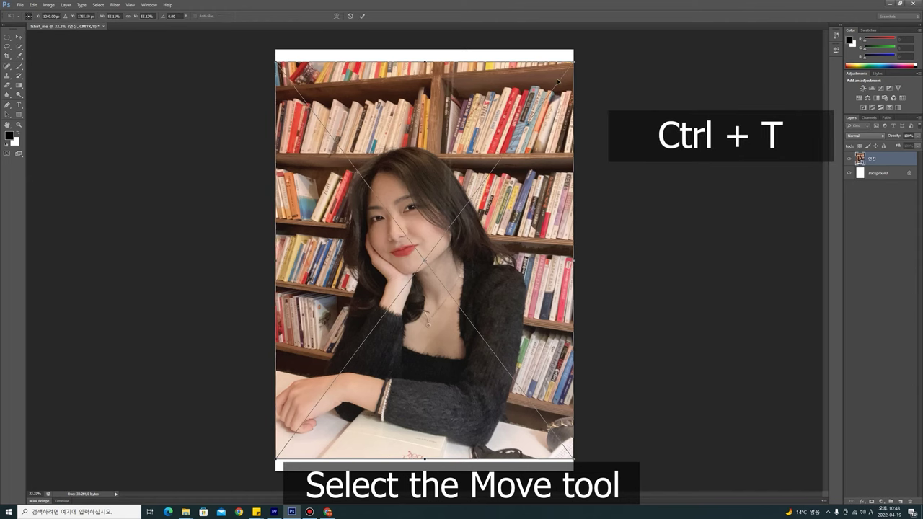
mouse_move(572, 60)
left_mouse_down()
mouse_move(512, 168)
mouse_move(523, 156)
mouse_move(523, 165)
left_mouse_up()
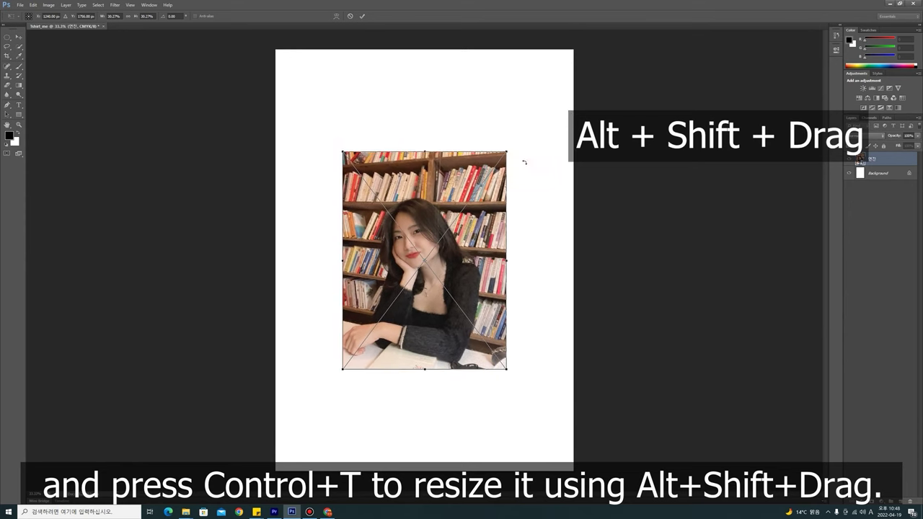
key("Return")
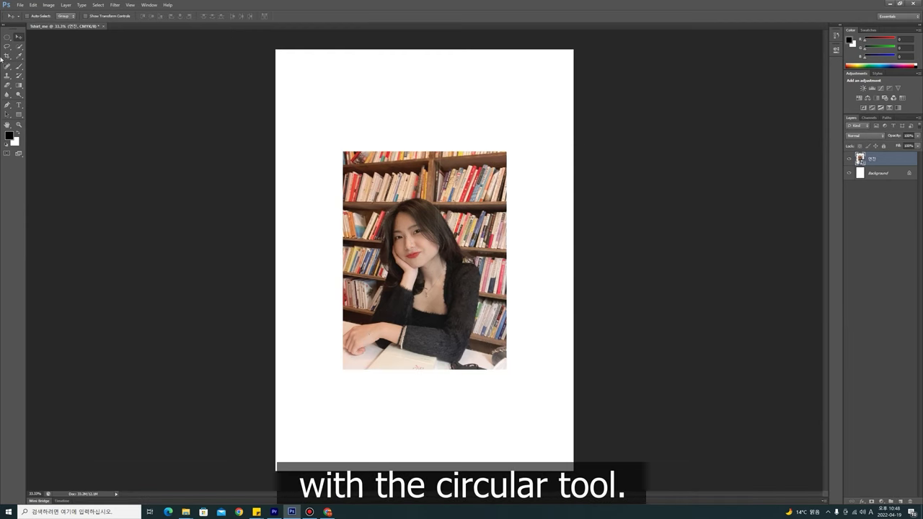
Copy an elliptical selection of the face onto Layer 1 and delete the rectangular original
left_click(8, 37)
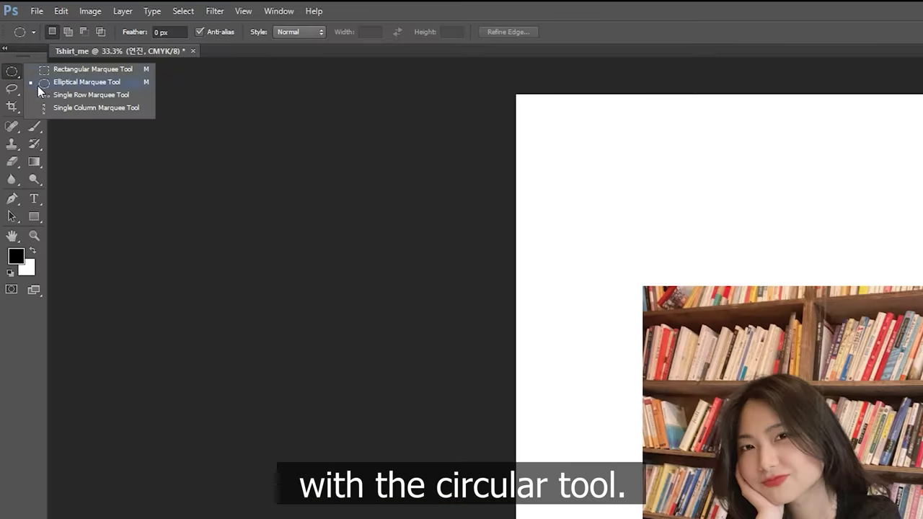
left_click_drag(13, 72, 72, 78)
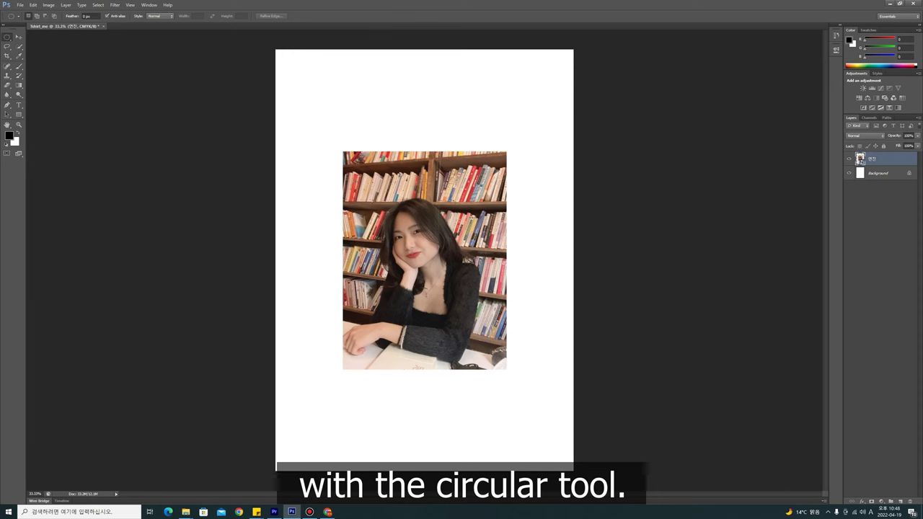
left_click_drag(357, 185, 484, 318)
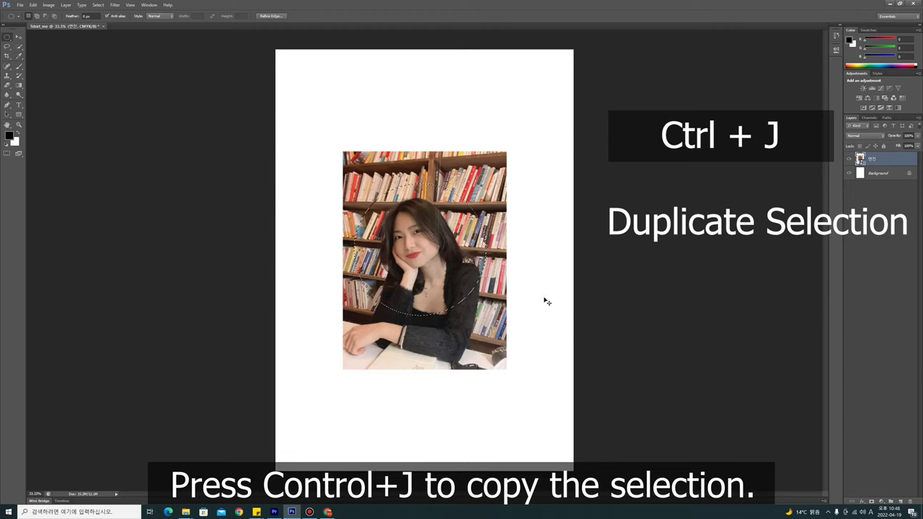
key("ctrl+j")
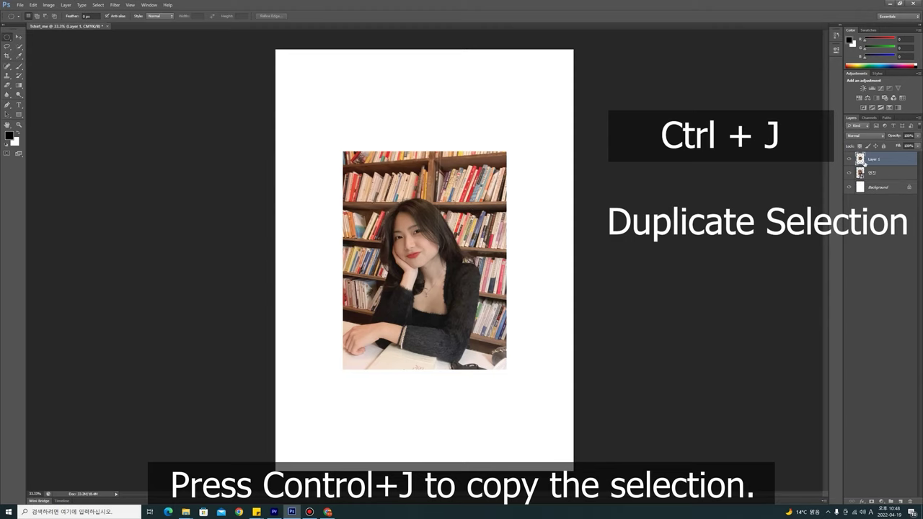
left_click(873, 174)
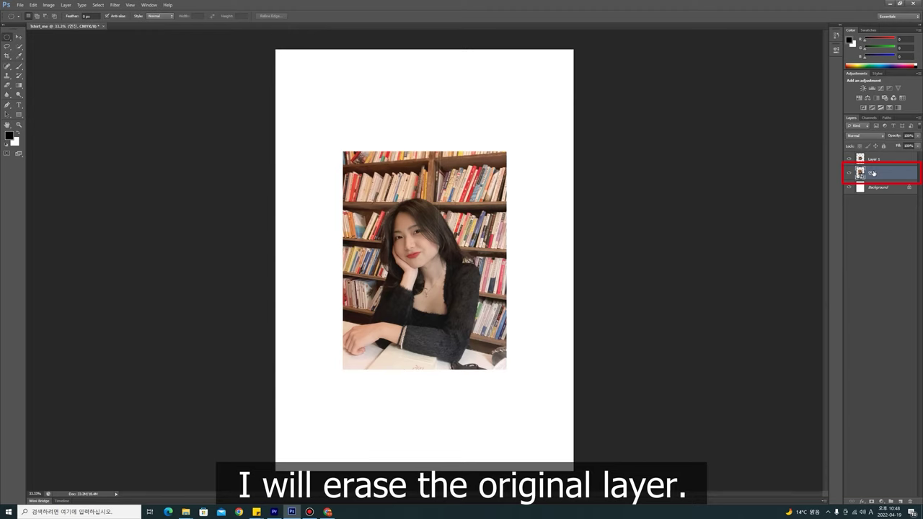
key("Delete")
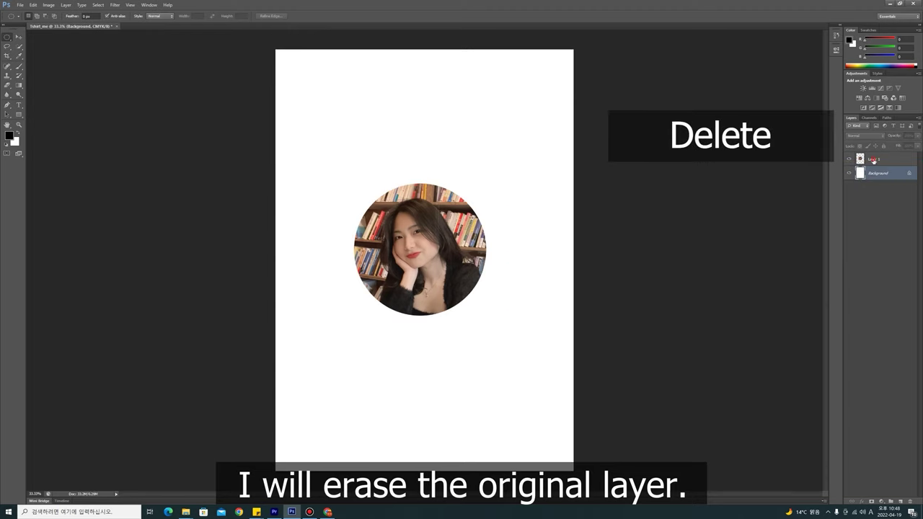
left_click(874, 160)
Move the circular portrait up the page and enlarge it about its centre
left_click(20, 37)
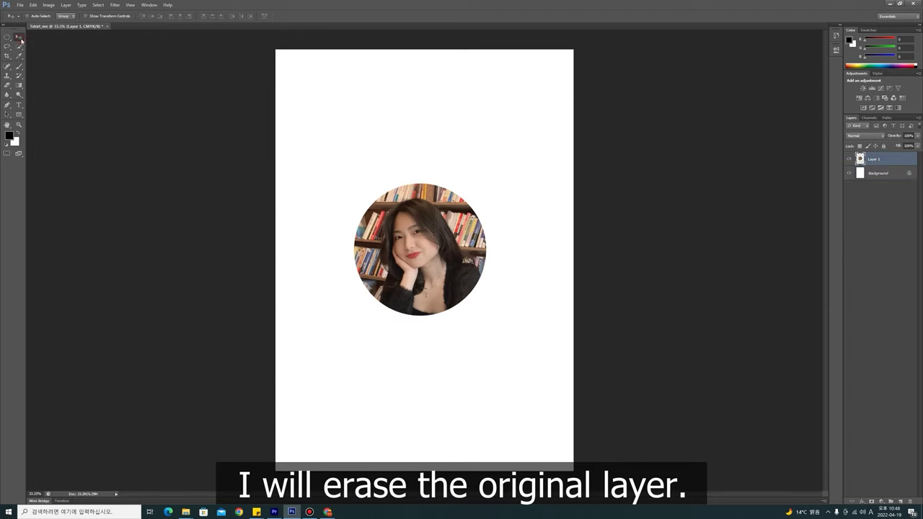
left_click_drag(429, 266, 433, 243)
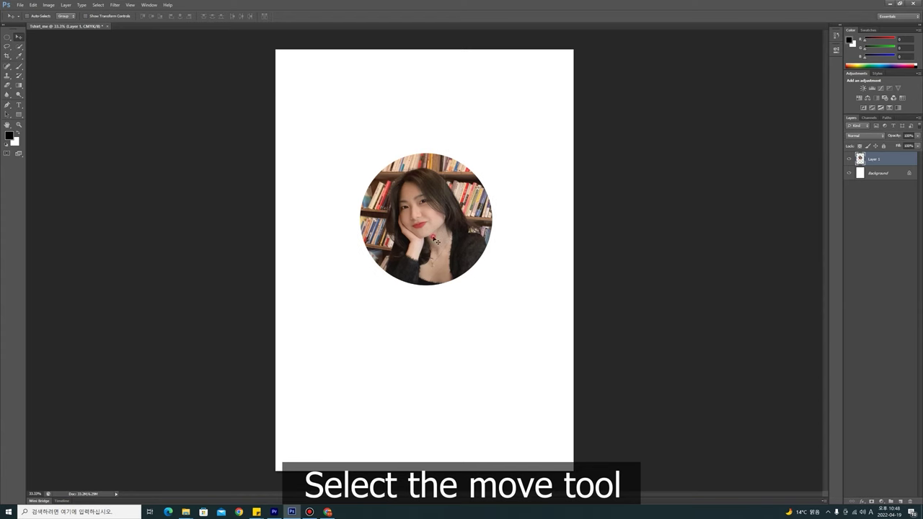
key("ctrl+t")
left_click_drag(490, 160, 535, 116)
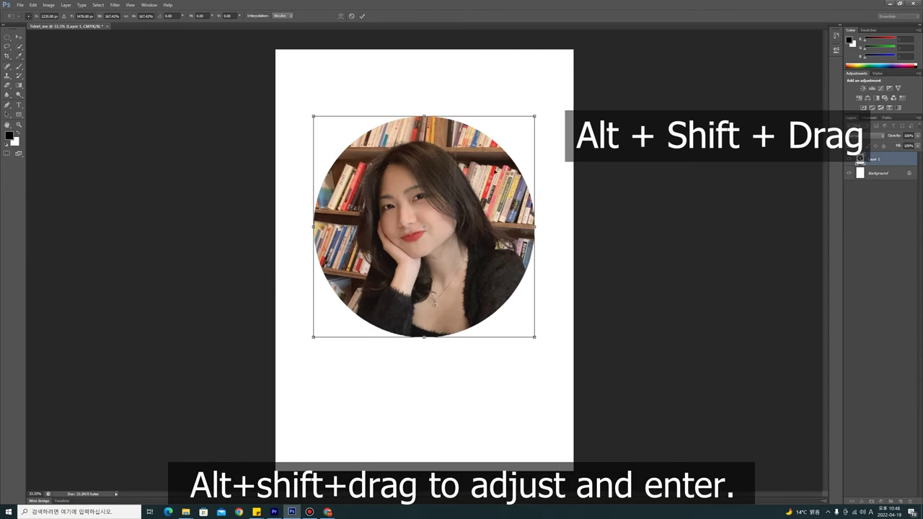
mouse_move(426, 240)
left_mouse_down()
mouse_move(435, 215)
mouse_move(426, 244)
left_mouse_up()
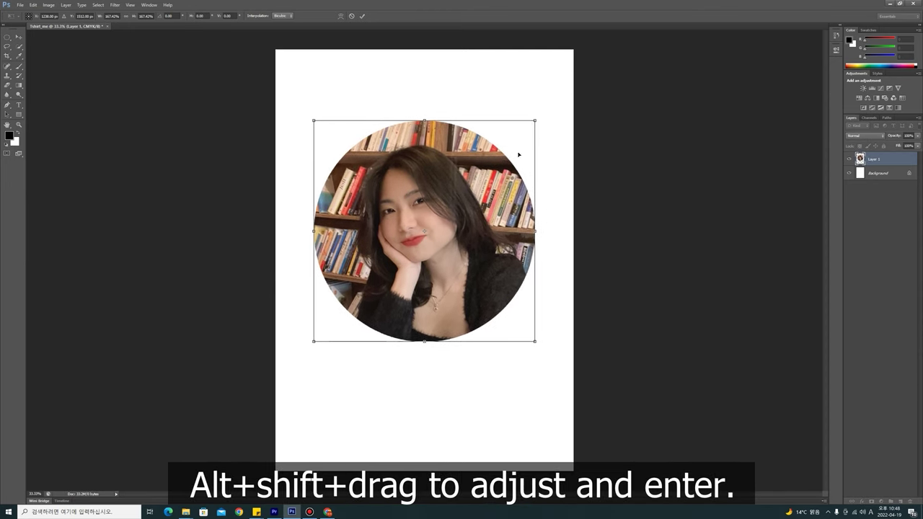
left_click_drag(537, 122, 530, 128)
left_click_drag(458, 217, 466, 208)
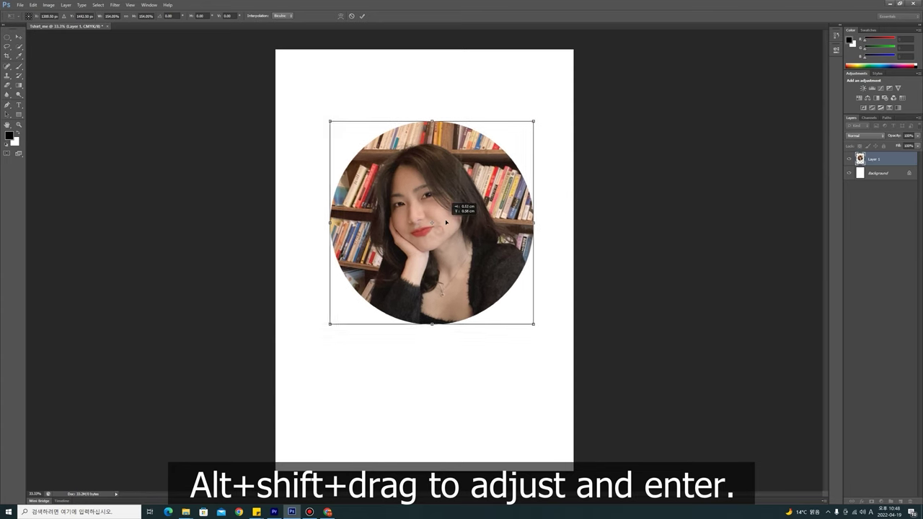
key("Return")
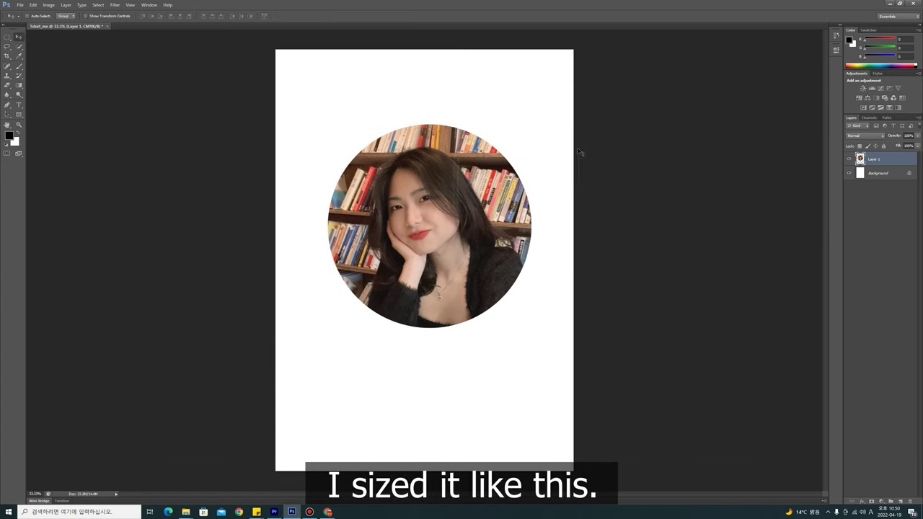
mouse_move(185, 512)
left_click(215, 485)
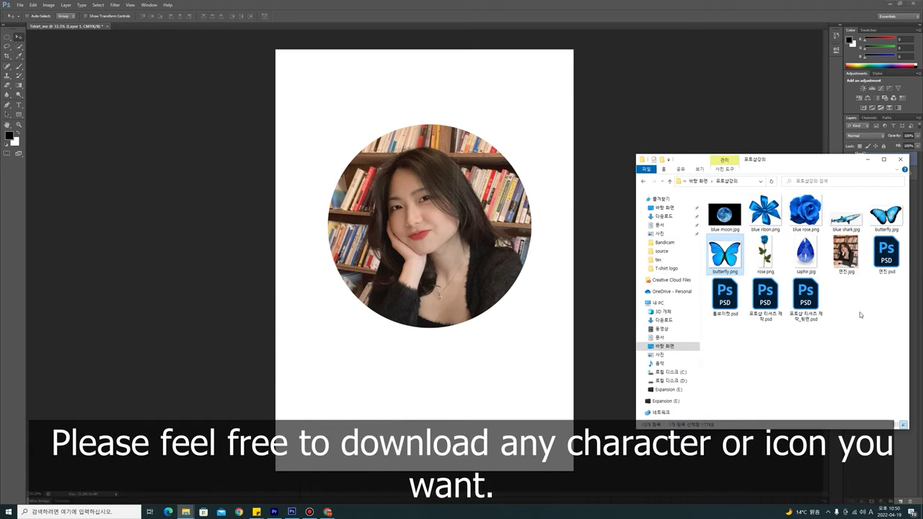
Place blue rose.png, shrink it, and set it on the portrait's lower-right edge
left_click(857, 316)
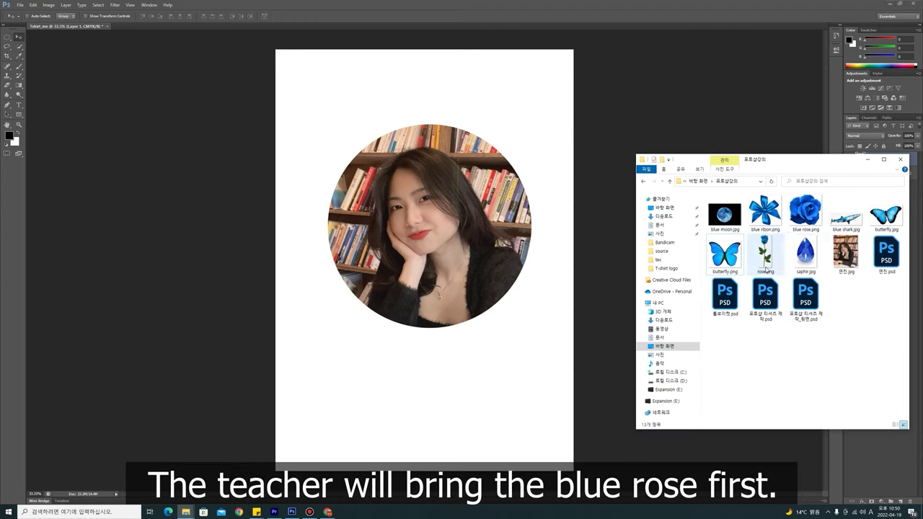
left_click(821, 214)
left_click_drag(805, 213, 552, 169)
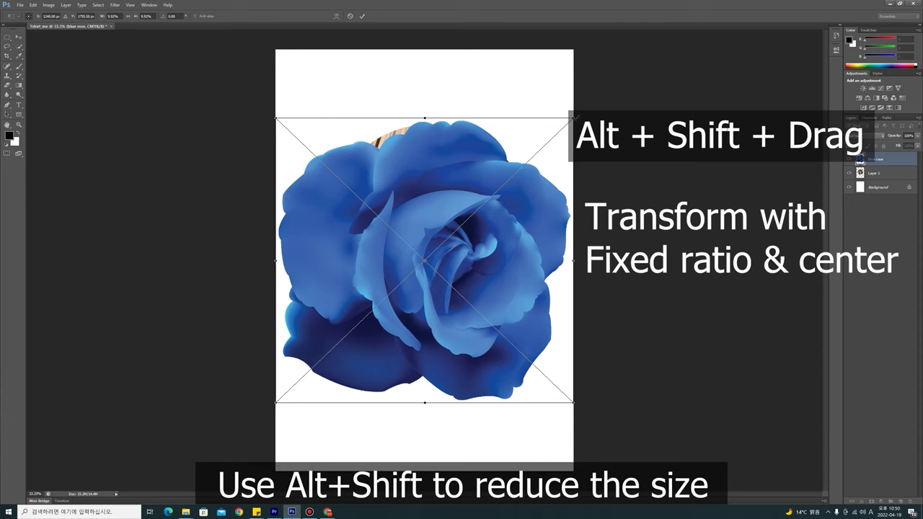
left_click_drag(573, 117, 488, 232)
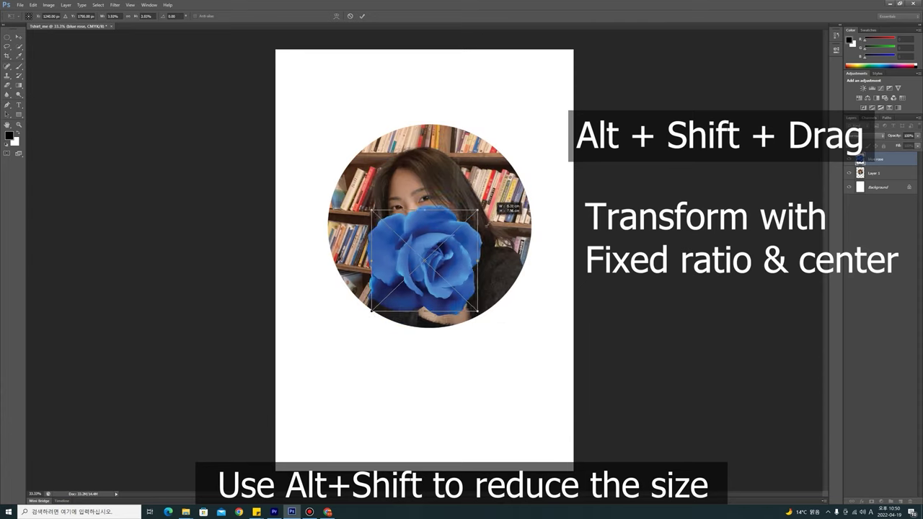
mouse_move(438, 262)
left_mouse_down()
mouse_move(526, 184)
mouse_move(519, 357)
mouse_move(517, 317)
left_mouse_up()
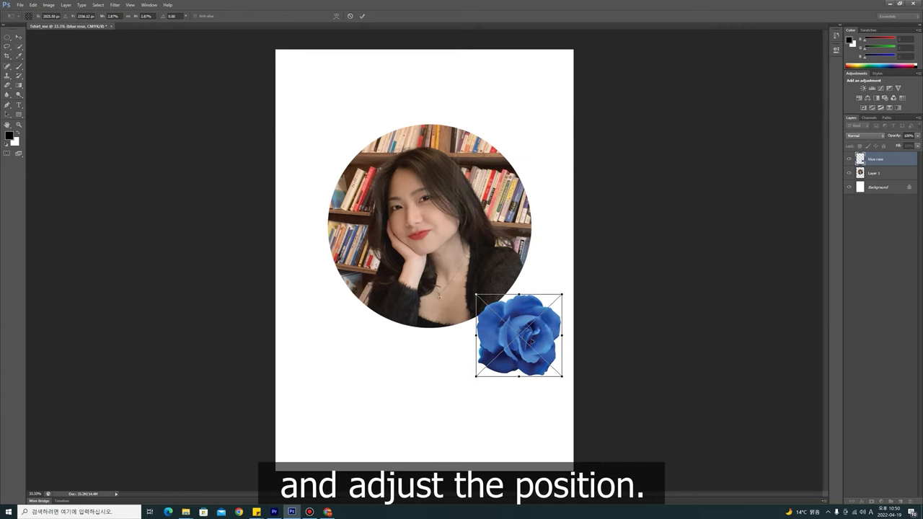
key("Return")
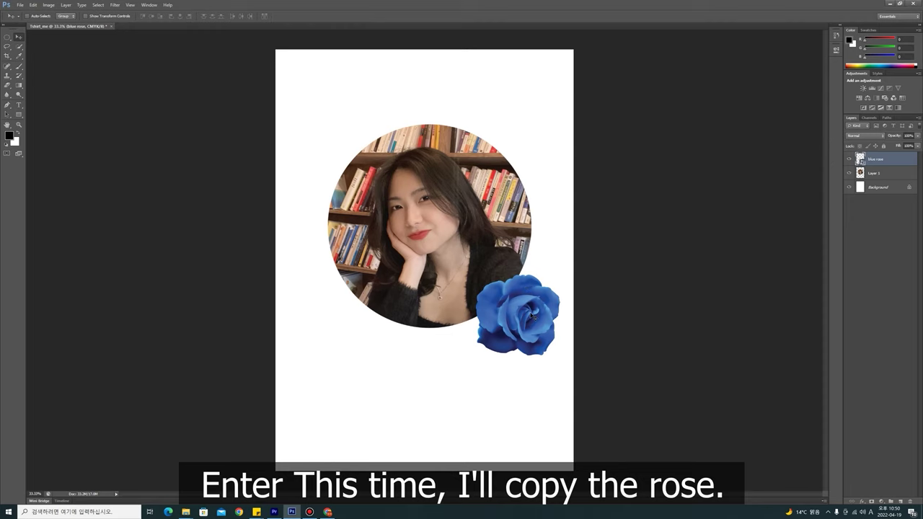
Nudge the blue rose and Alt-drag a copy of it below the portrait
left_click_drag(534, 316, 538, 313)
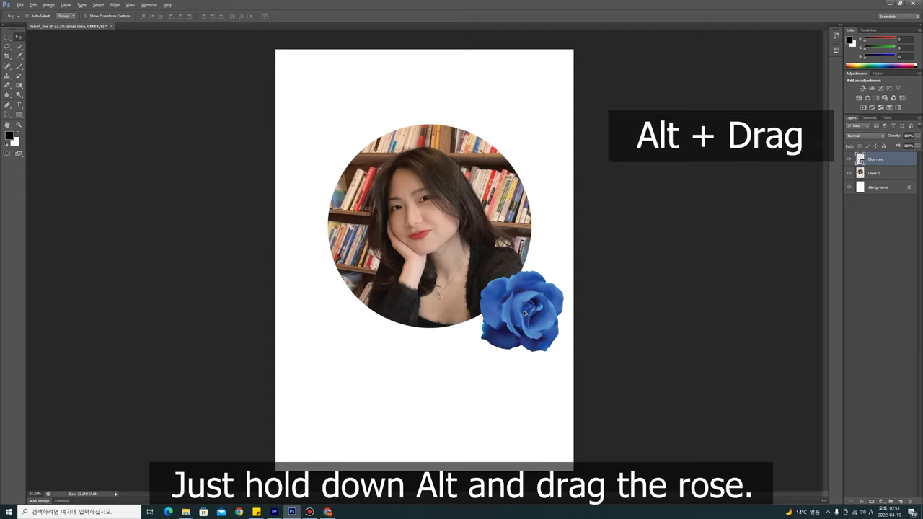
mouse_move(525, 313)
left_mouse_down()
mouse_move(428, 341)
mouse_move(369, 319)
left_mouse_up()
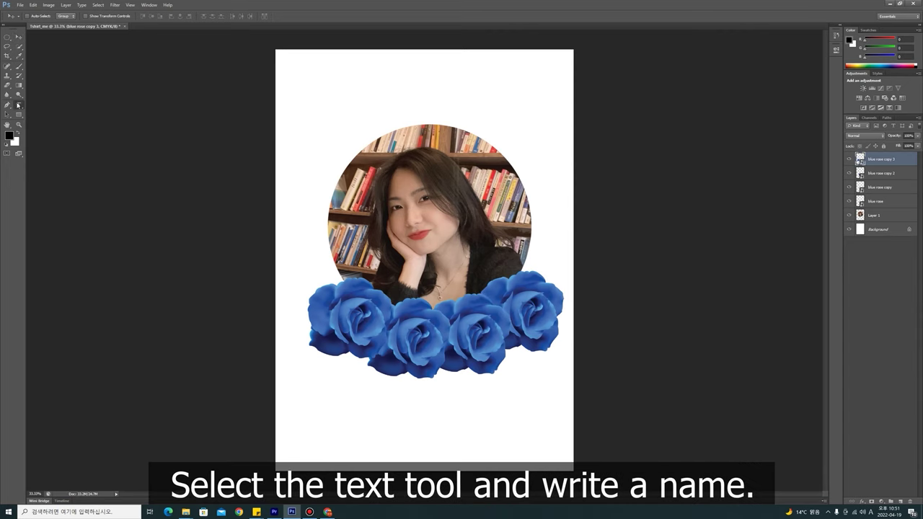
Type the name 'yeon jin' as a bold black text line above the portrait
left_click(18, 105)
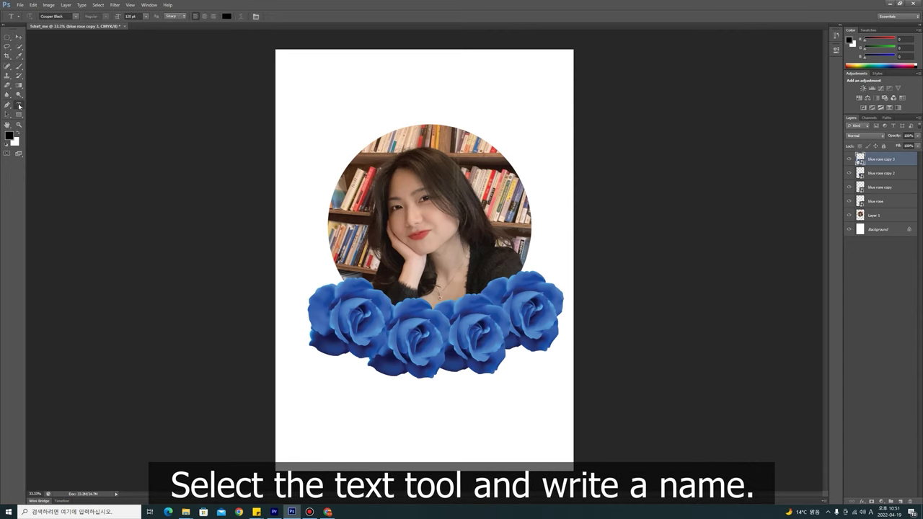
left_click(424, 107)
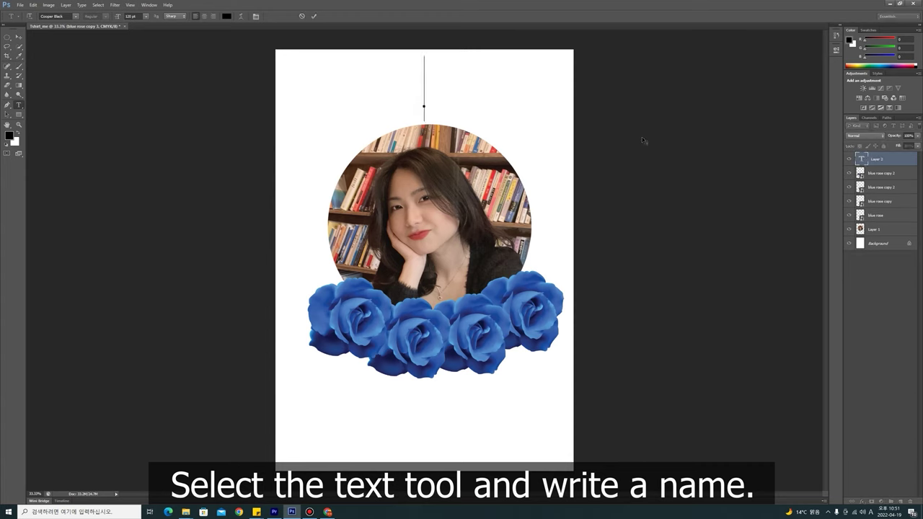
type("yo")
key("BackSpace")
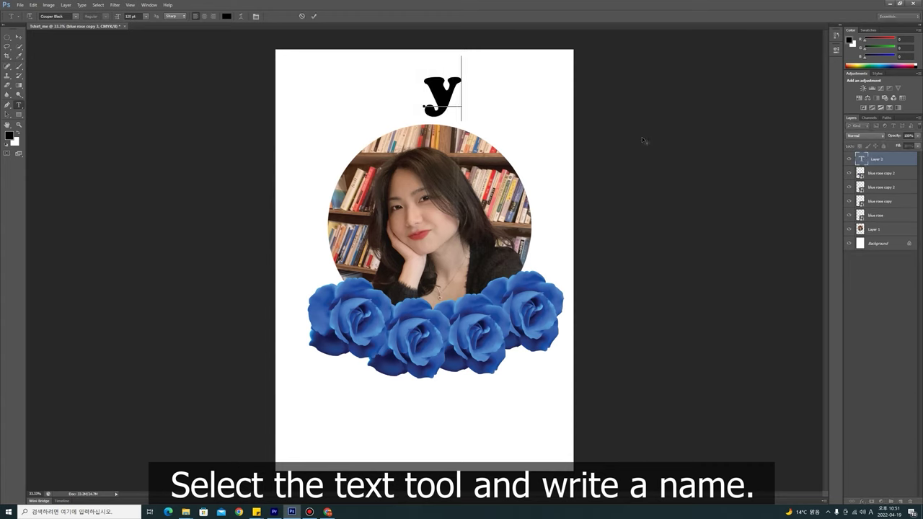
type("eon      ")
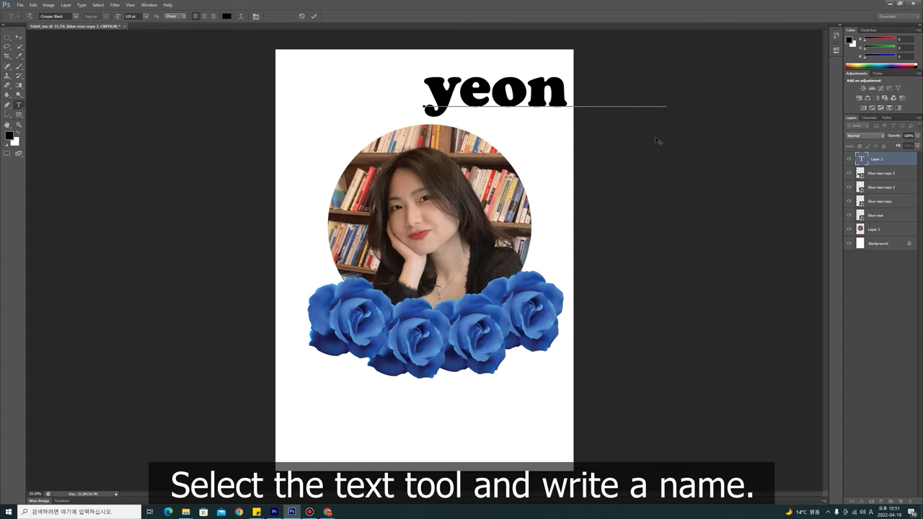
type("jin")
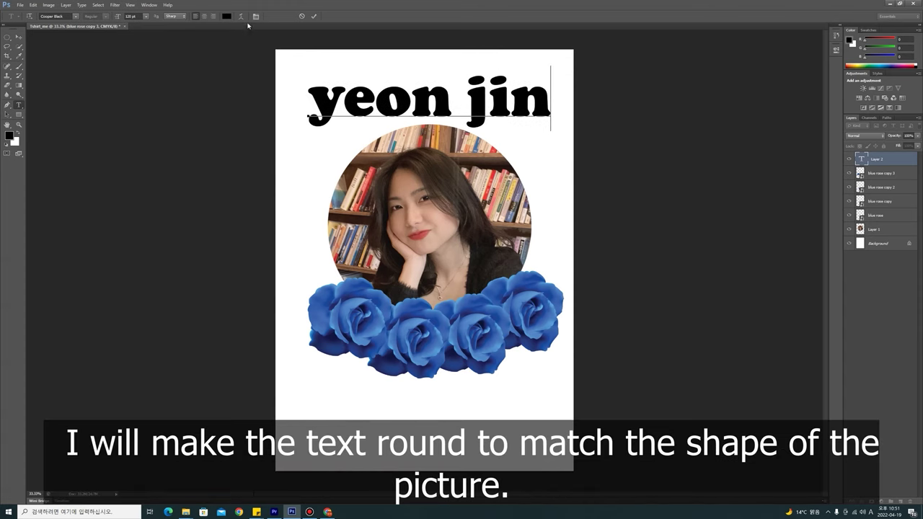
left_click(241, 16)
left_click(652, 185)
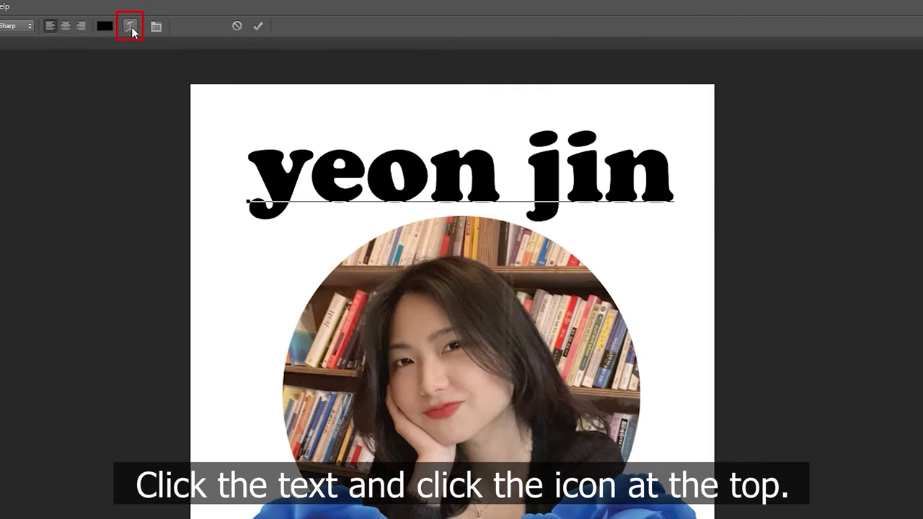
Warp the name text in Arc style with bend about +61, lowered onto the portrait's top
left_click(132, 31)
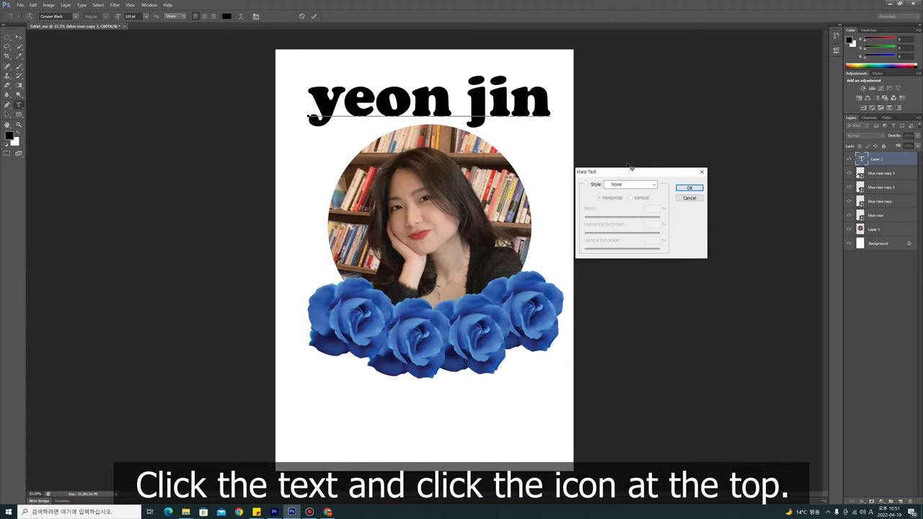
left_click(633, 171)
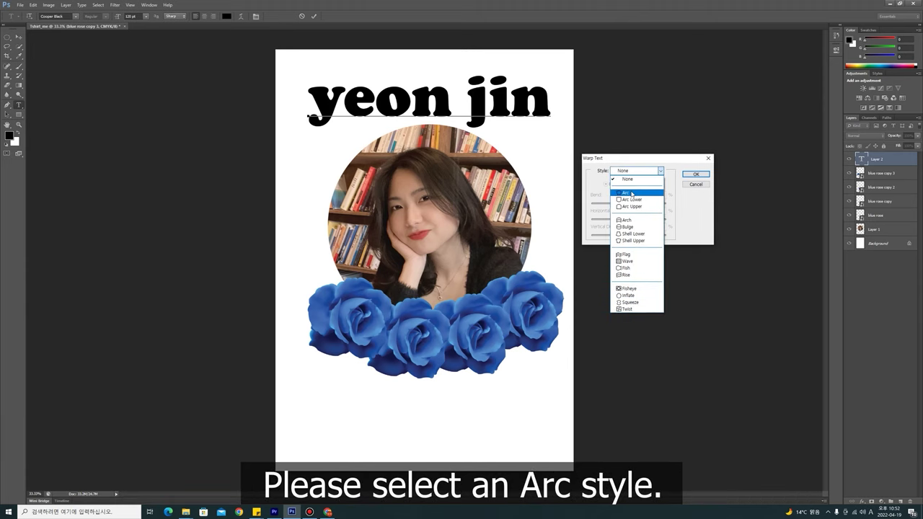
left_click(632, 193)
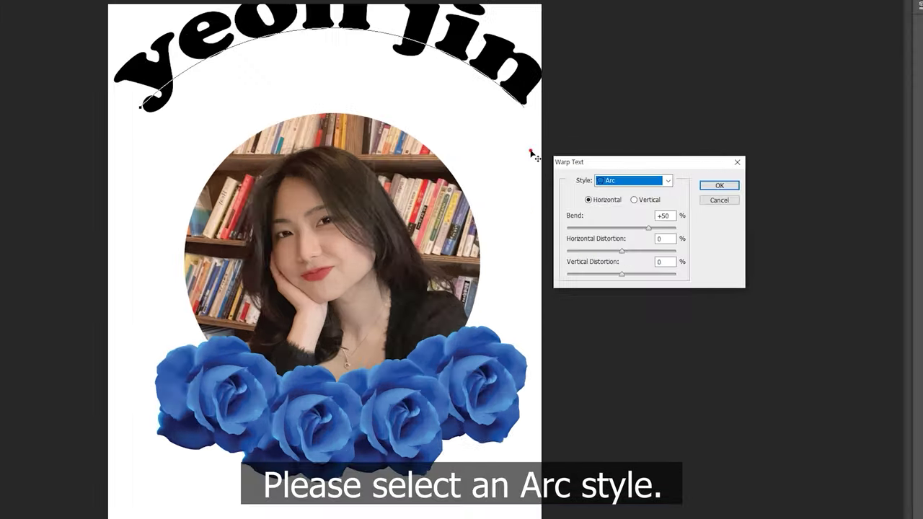
left_click_drag(567, 153, 562, 200)
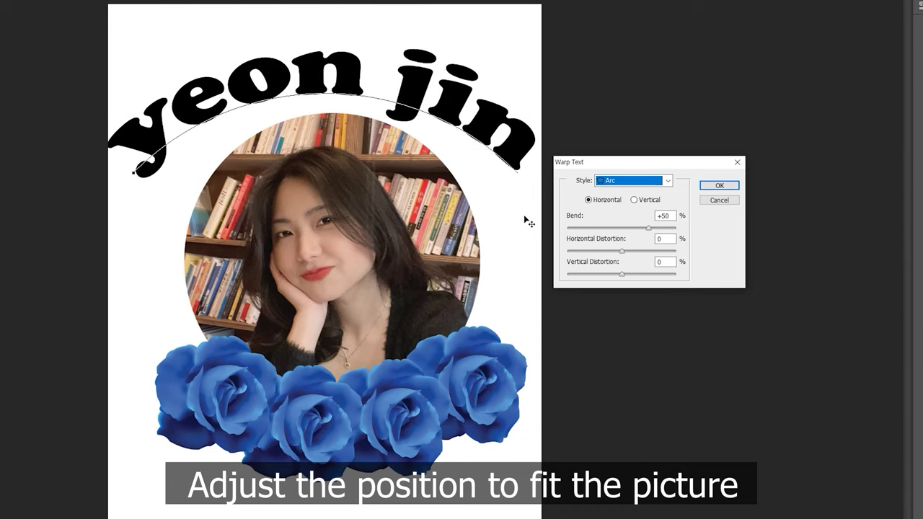
left_click_drag(648, 228, 656, 229)
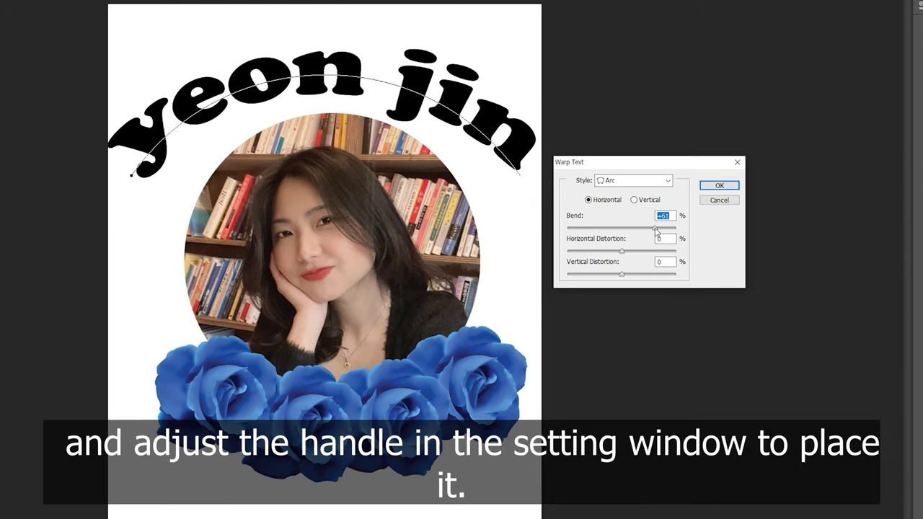
left_click_drag(531, 184, 524, 219)
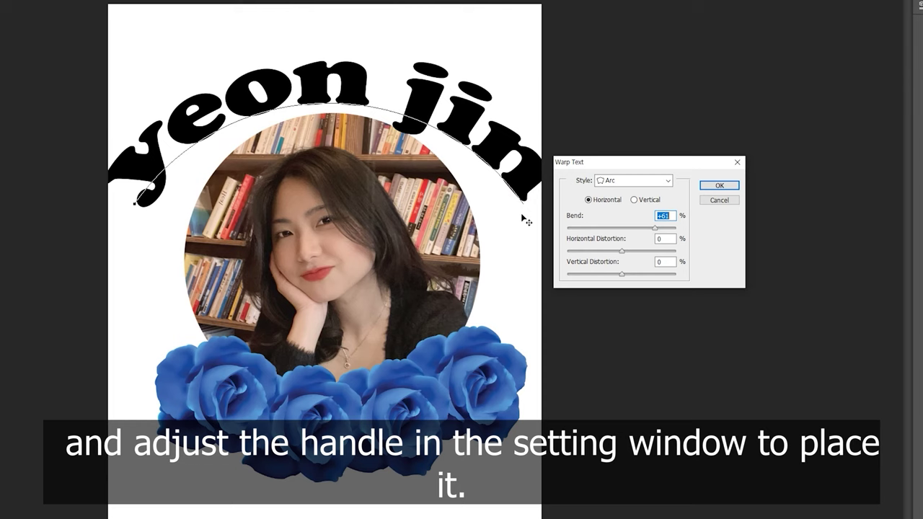
left_click_drag(655, 228, 655, 204)
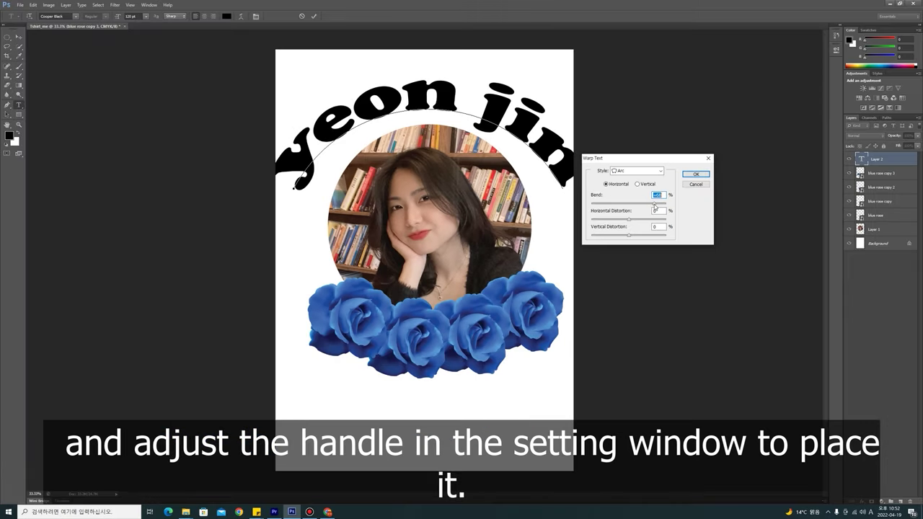
Accept the Arc warp, resize the name text to 100 pt, nudge it up-right, and commit
left_click(695, 174)
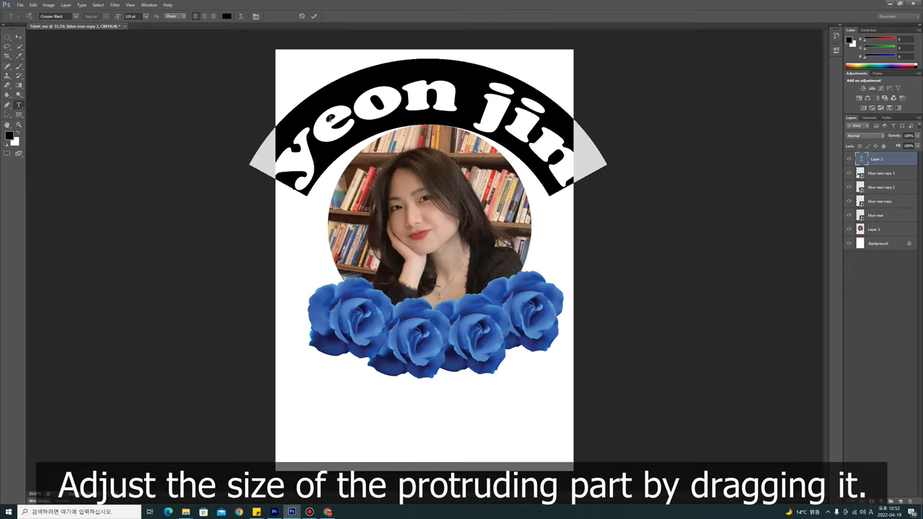
left_click_drag(284, 142, 291, 157)
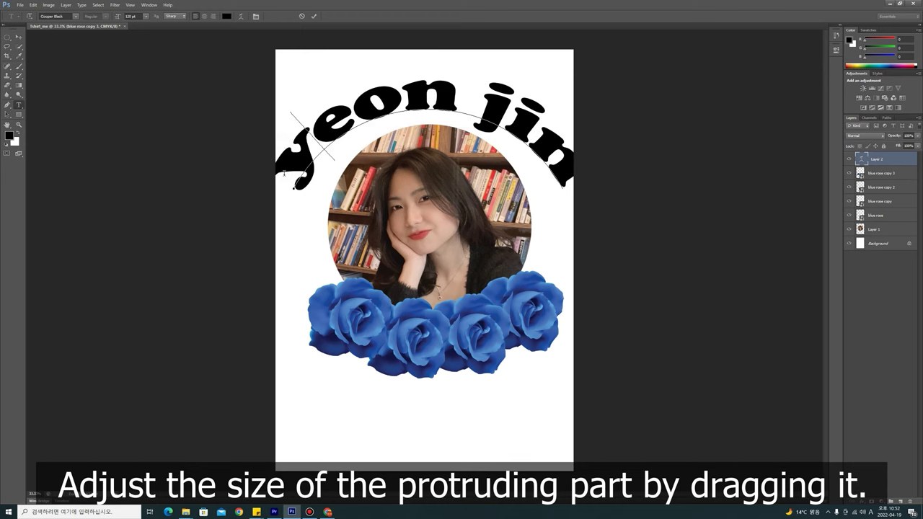
left_click(144, 16)
left_click(130, 15)
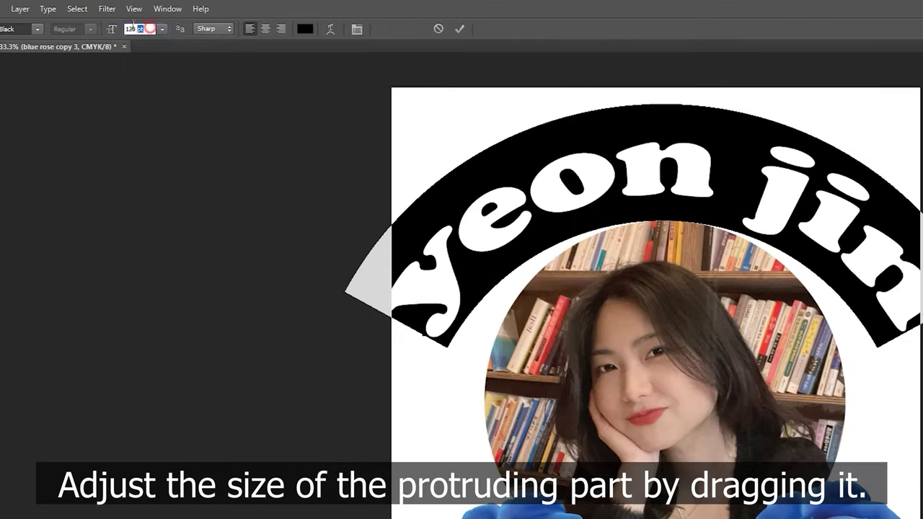
type("100")
key("Return")
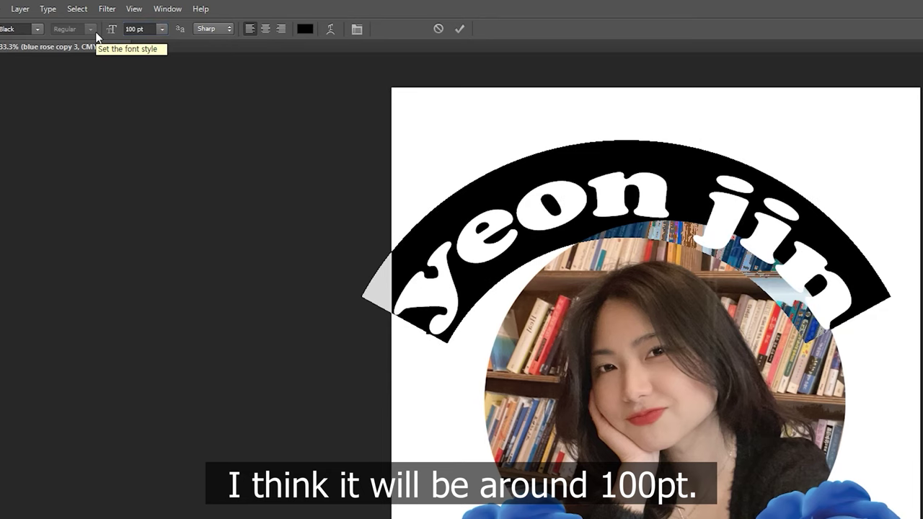
left_click_drag(552, 185, 577, 179)
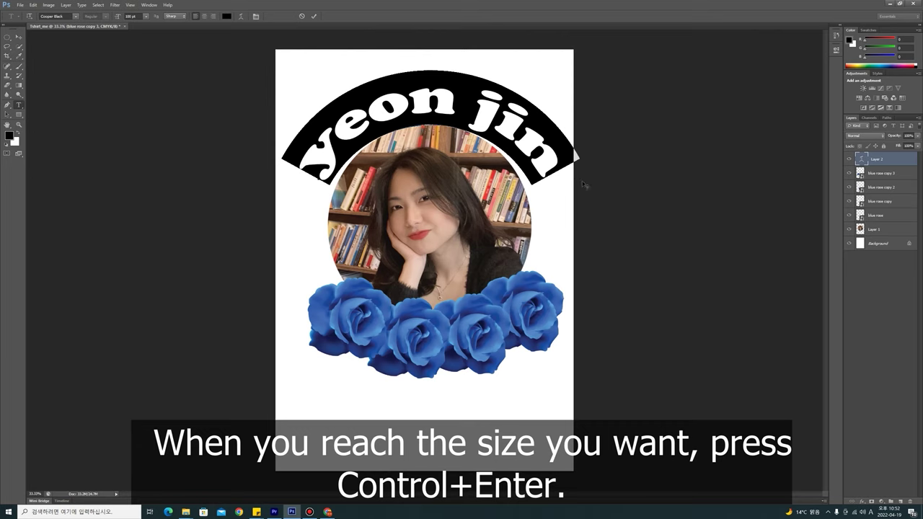
key("ctrl+Return")
key("ctrl+Return")
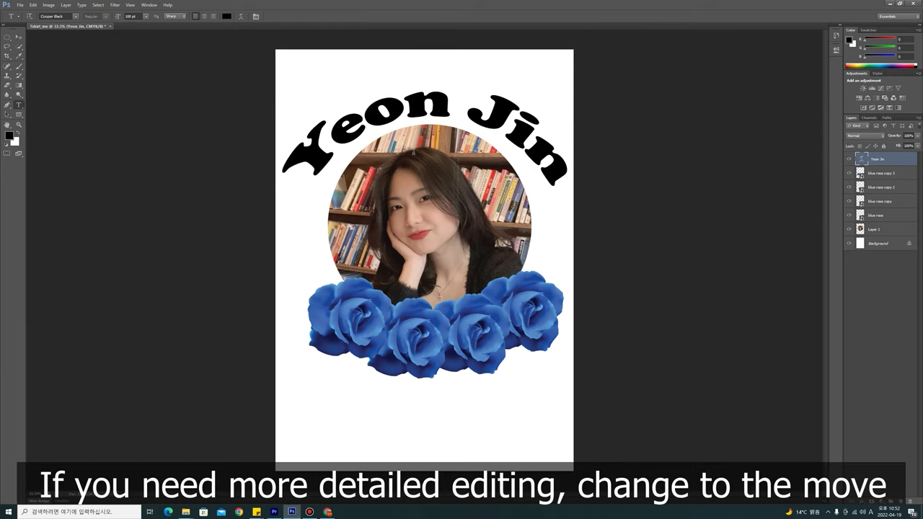
Deepen the Yeon Jin arch with a Ctrl+T warp, raising its top handle
left_click(20, 37)
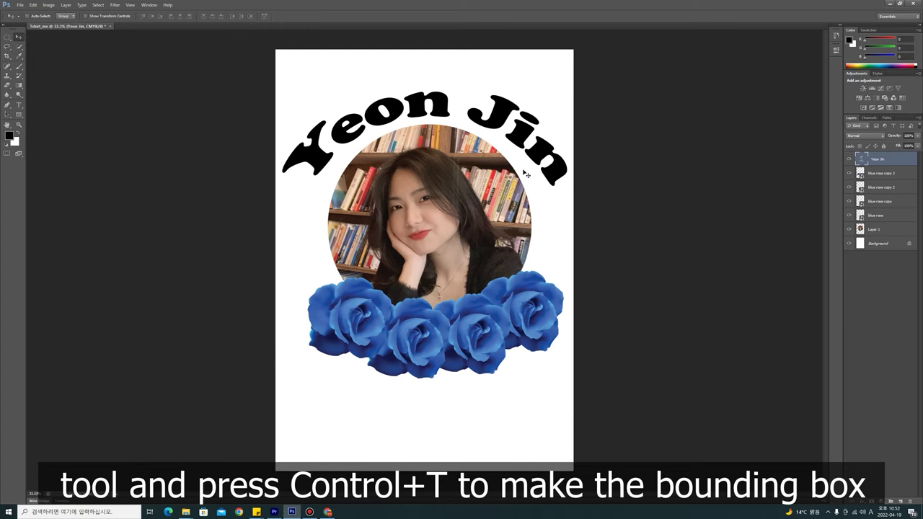
key("ctrl+t")
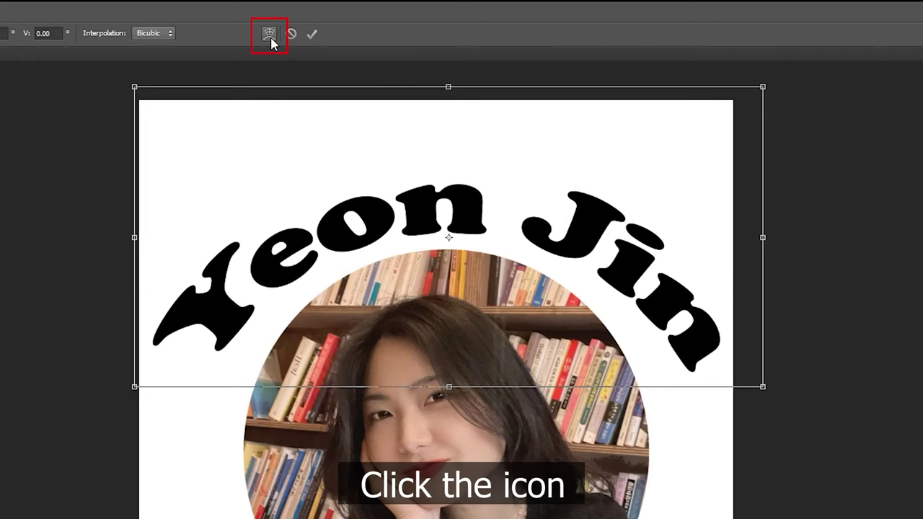
left_click(269, 33)
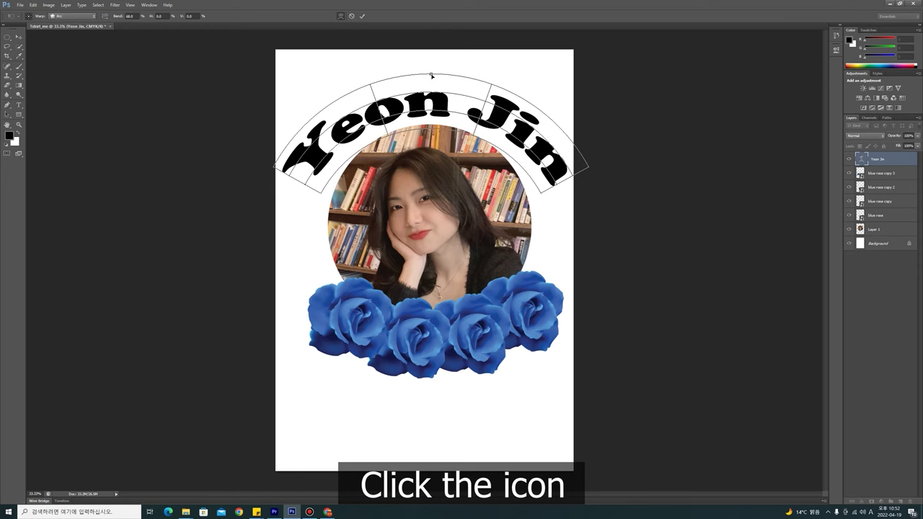
left_click_drag(433, 74, 438, 64)
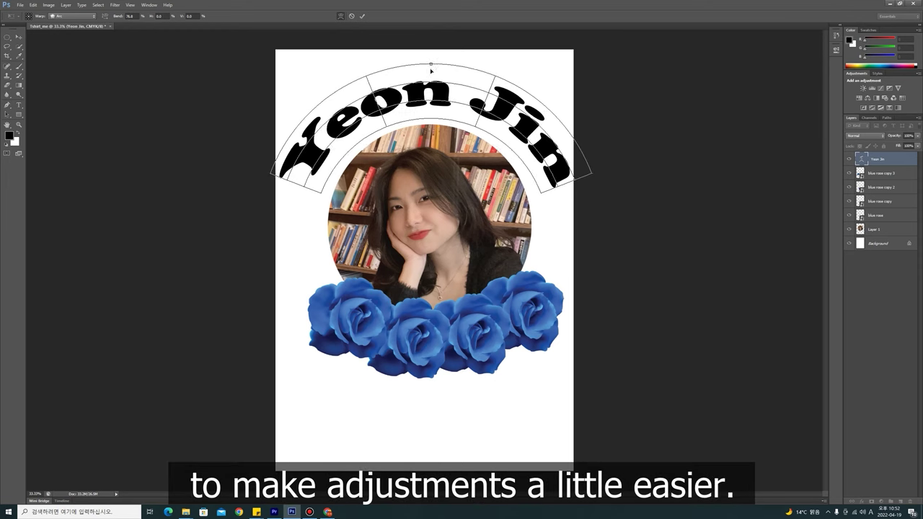
key("Return")
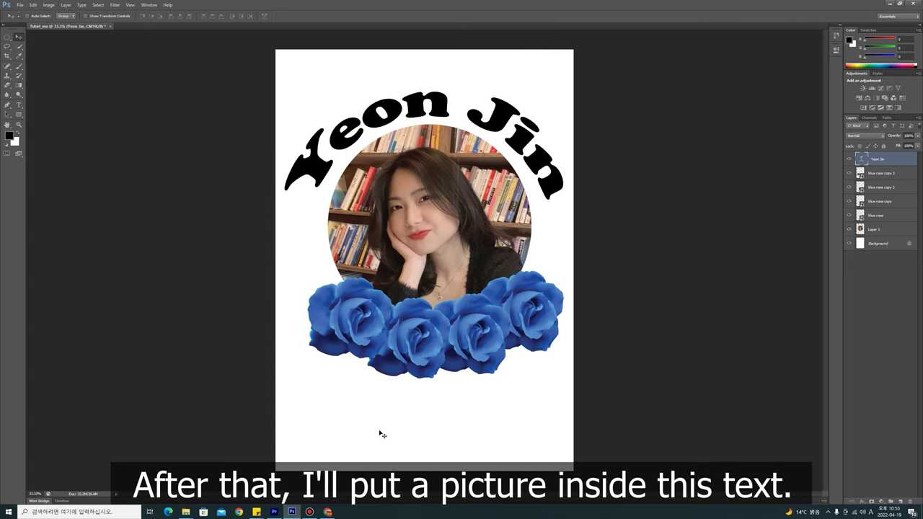
mouse_move(186, 512)
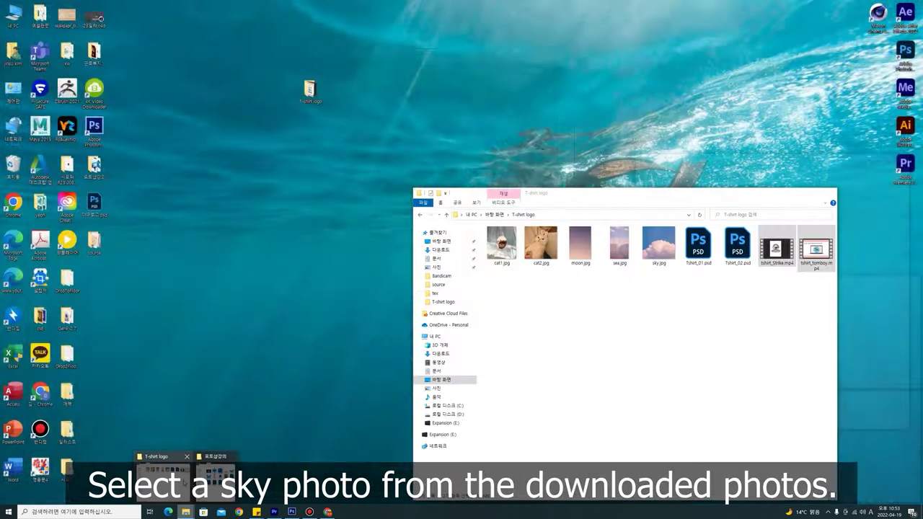
Place sky.jpg from the T-shirt logo folder, stretched to the page's right edge and slightly taller
left_click(184, 481)
left_click_drag(592, 201, 652, 283)
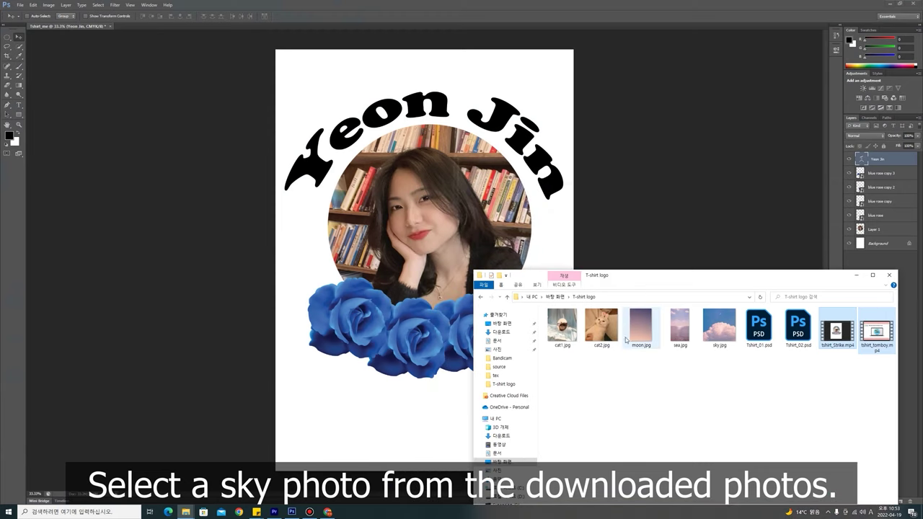
left_click(729, 339)
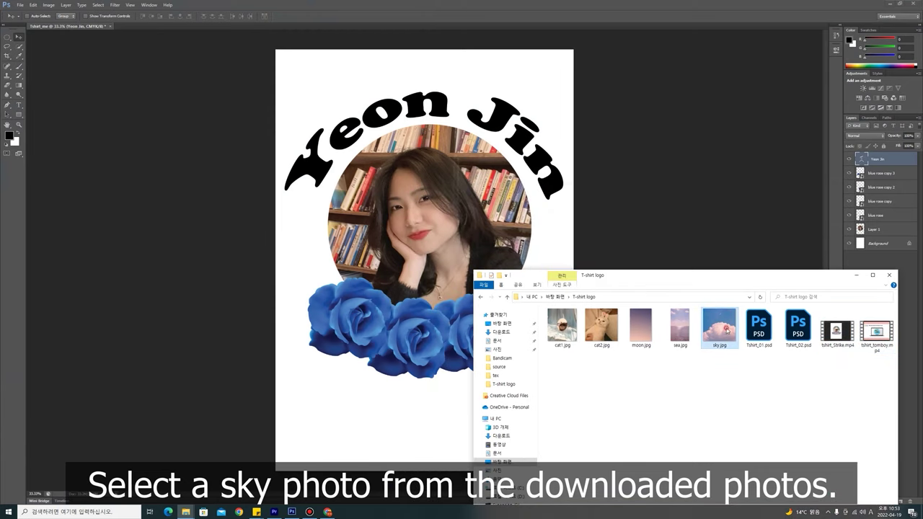
mouse_move(728, 329)
left_mouse_down()
mouse_move(441, 246)
mouse_move(425, 192)
left_mouse_up()
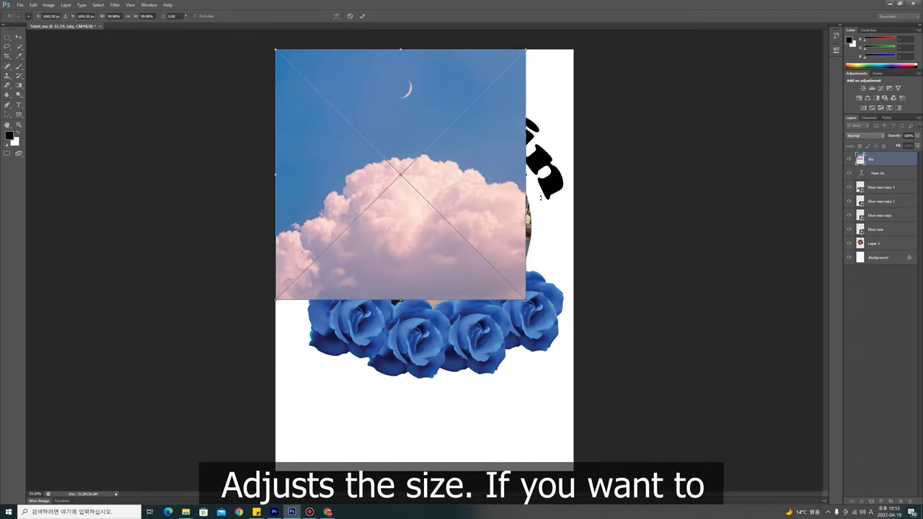
left_click_drag(525, 174, 572, 175)
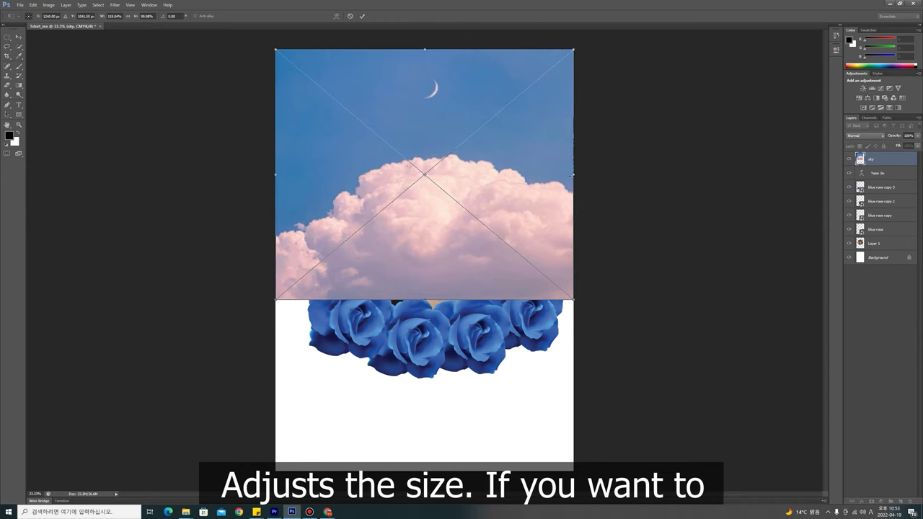
left_click_drag(416, 297, 433, 308)
key("Return")
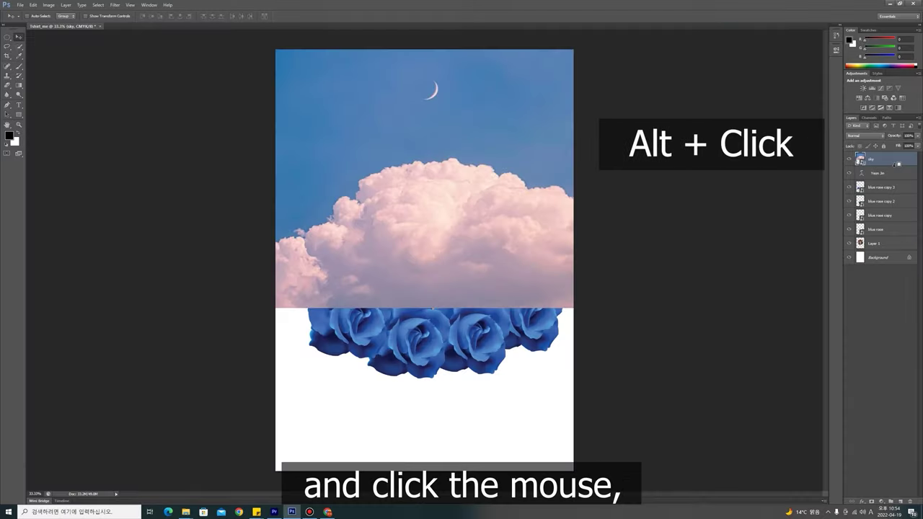
Clip the sky layer to the Yeon Jin text and shift the sky up inside the letters
left_click(898, 165, "alt")
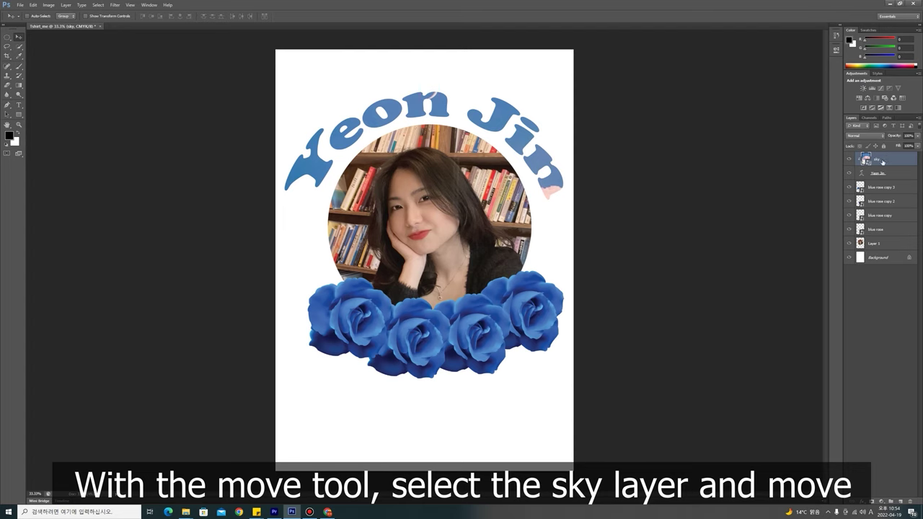
left_click_drag(496, 126, 494, 71)
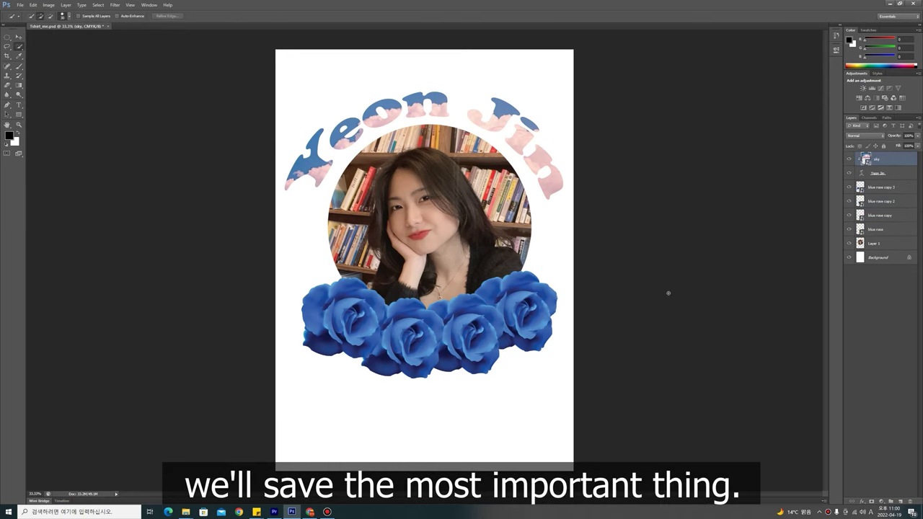
Save the PSD, then save a JPEG copy Tshirt_me.jpg on the Desktop at Maximum quality
left_click(20, 5)
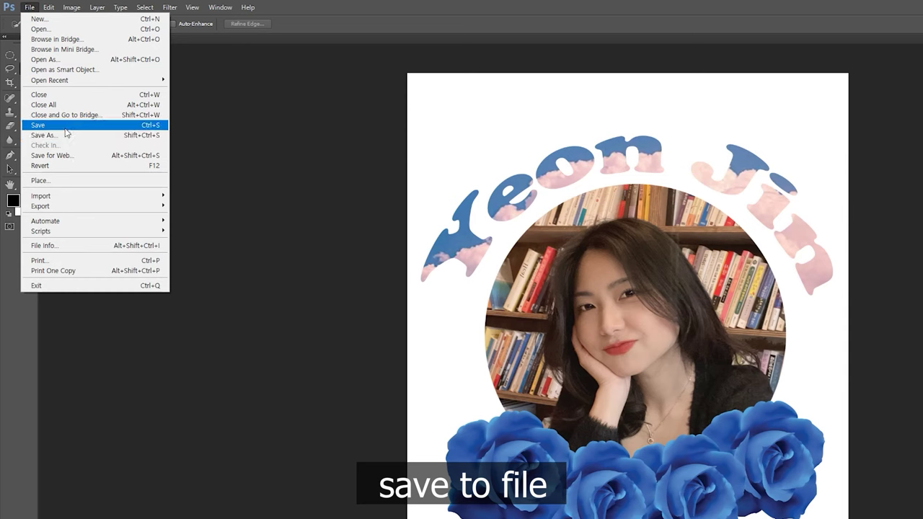
left_click(65, 127)
left_click(30, 7)
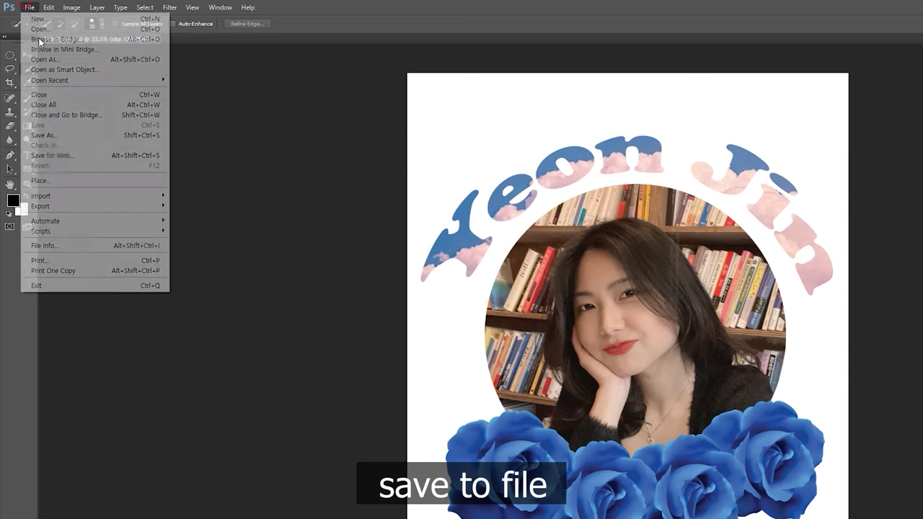
left_click(66, 138)
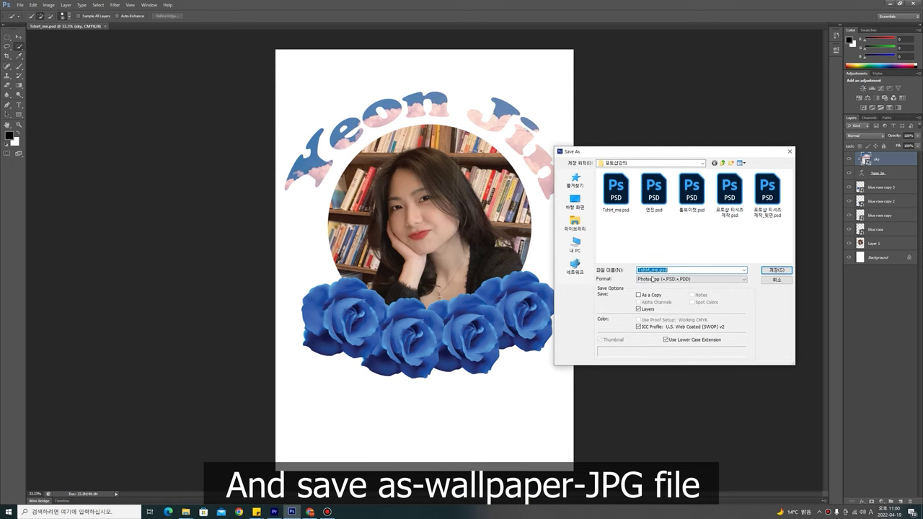
left_click(574, 200)
left_click(678, 279)
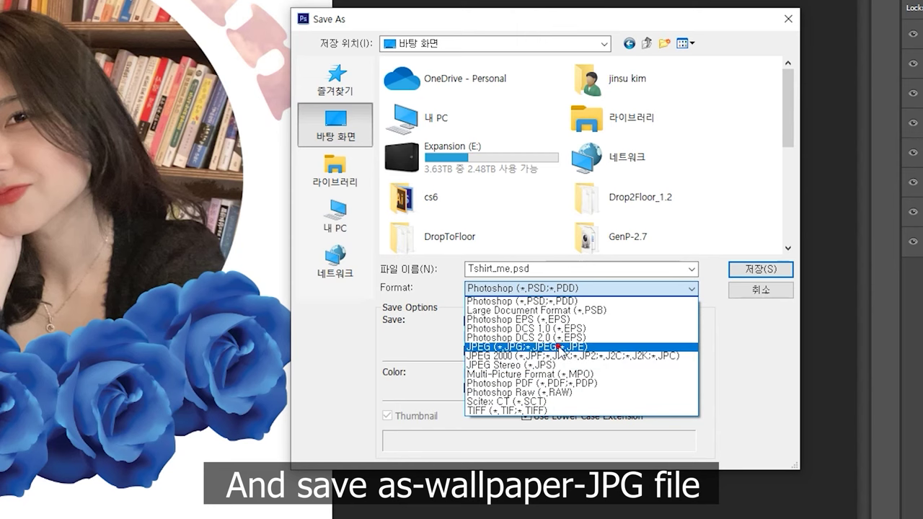
left_click(560, 348)
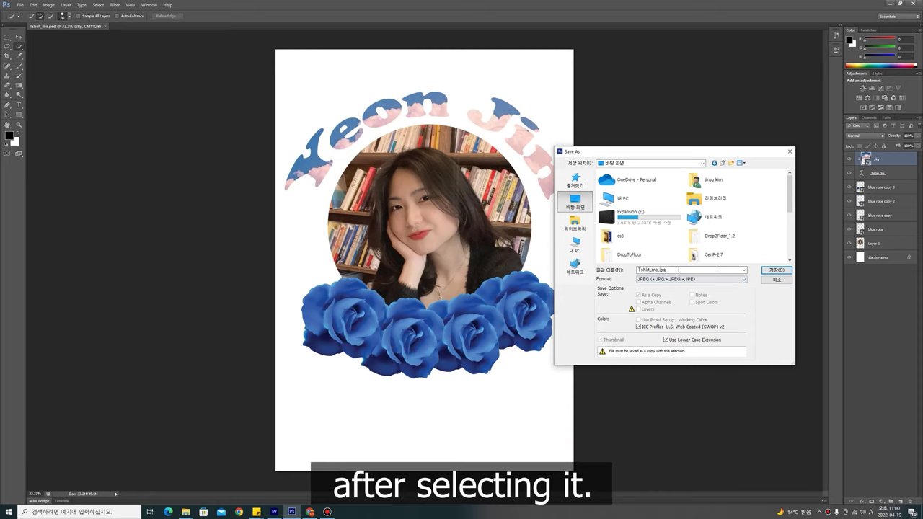
left_click(776, 270)
left_click(510, 146)
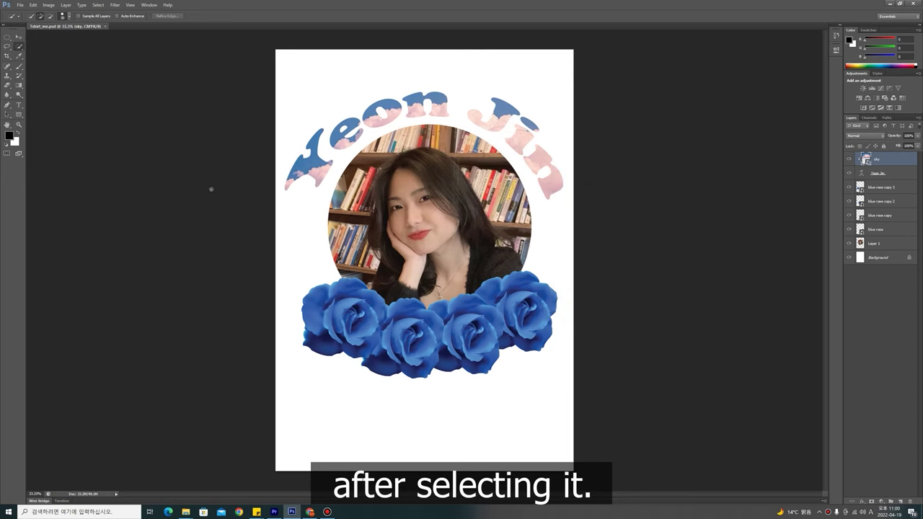